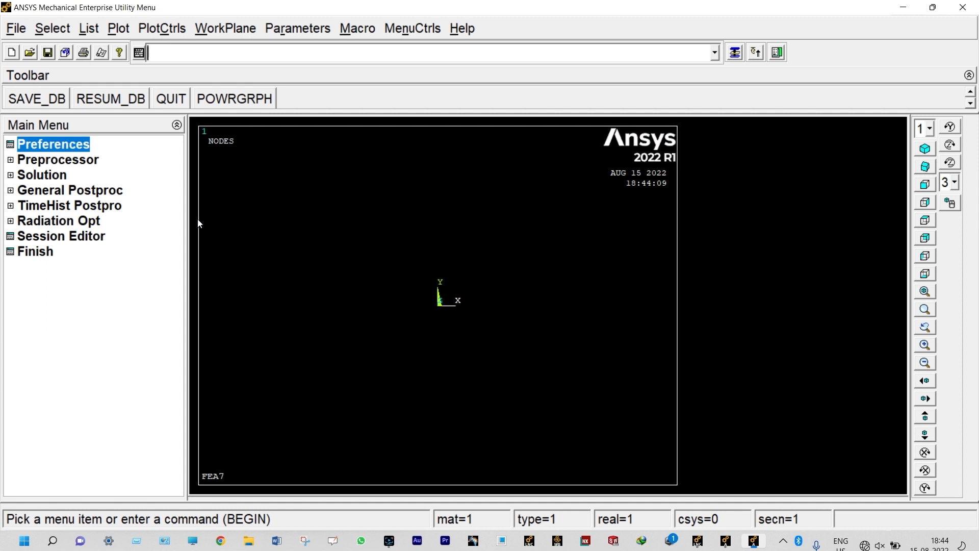
Define the structural element type as BEAM188 with reference number 1
left_click(79, 161)
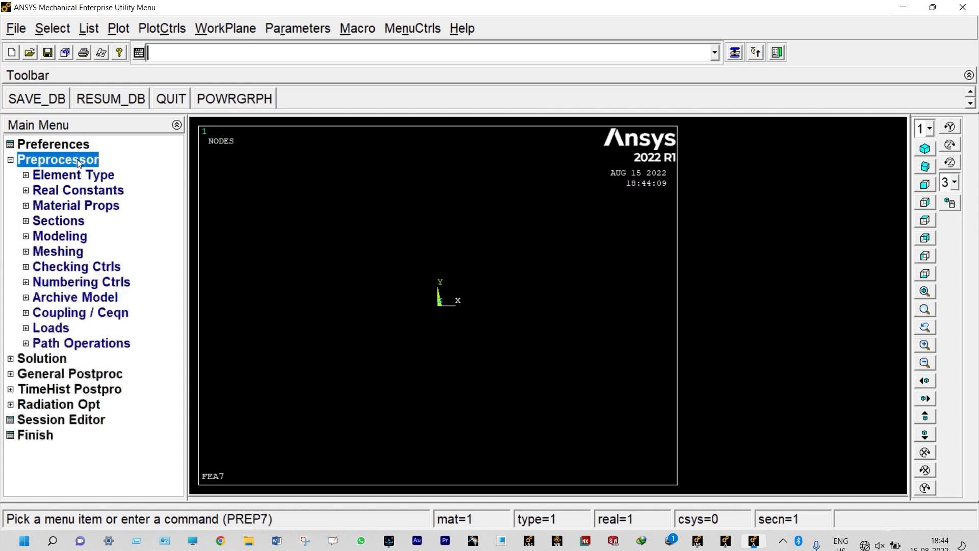
left_click(80, 177)
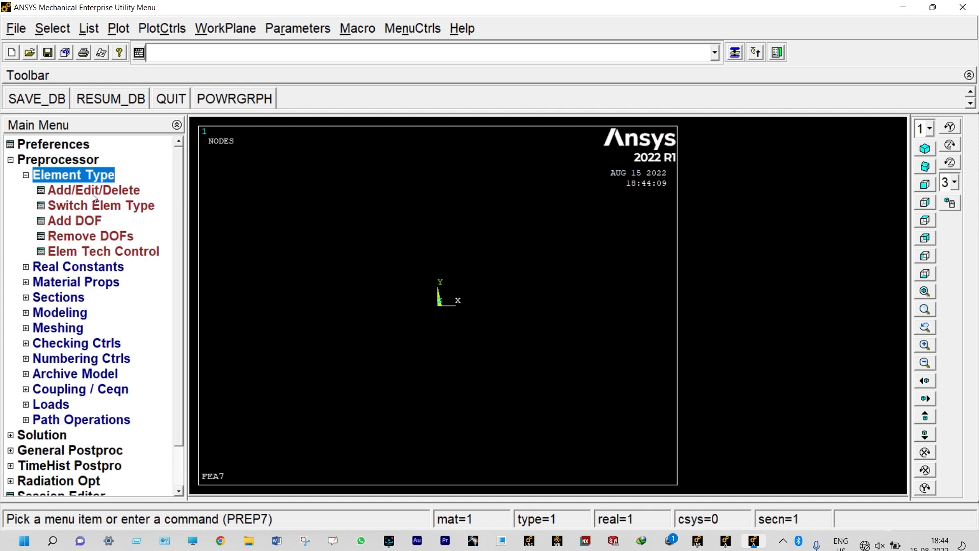
left_click(94, 192)
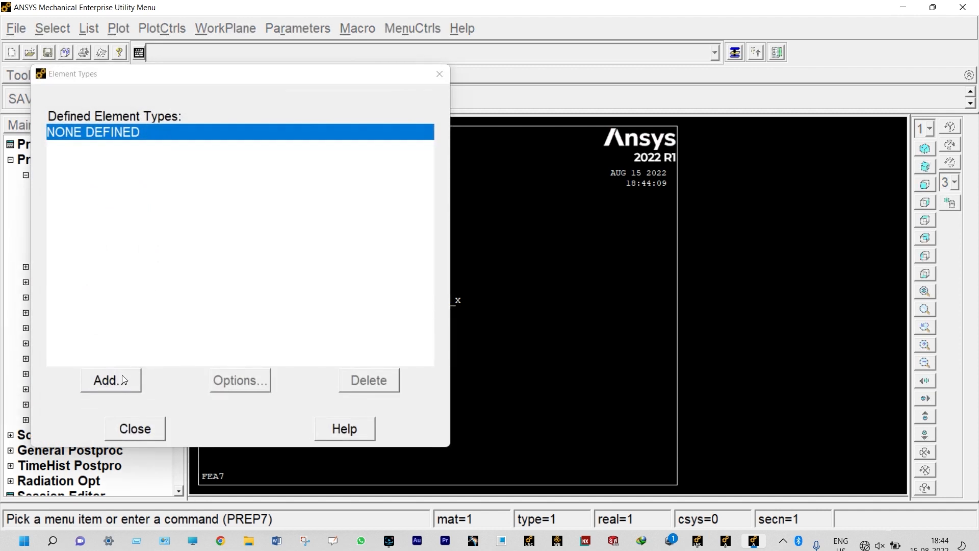
left_click(121, 377)
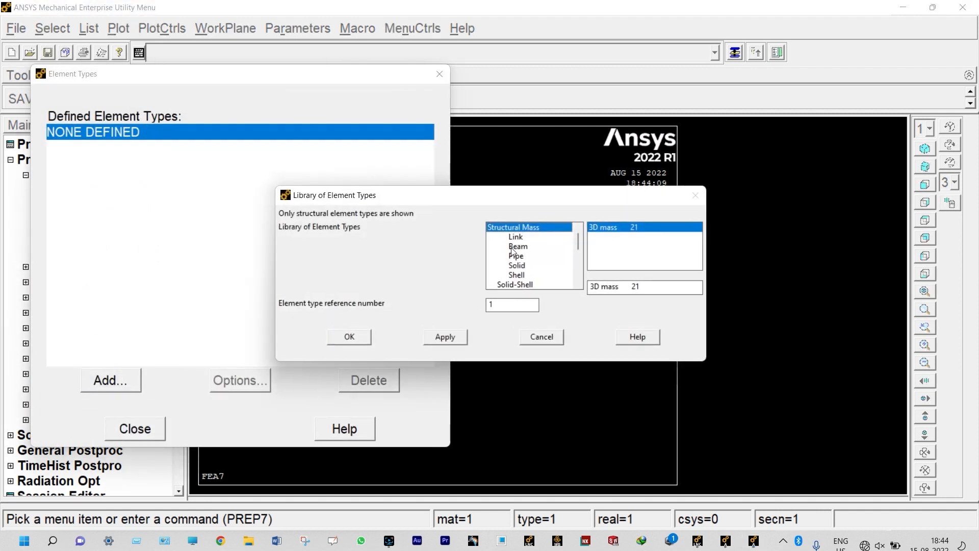
left_click(513, 249)
left_click(350, 337)
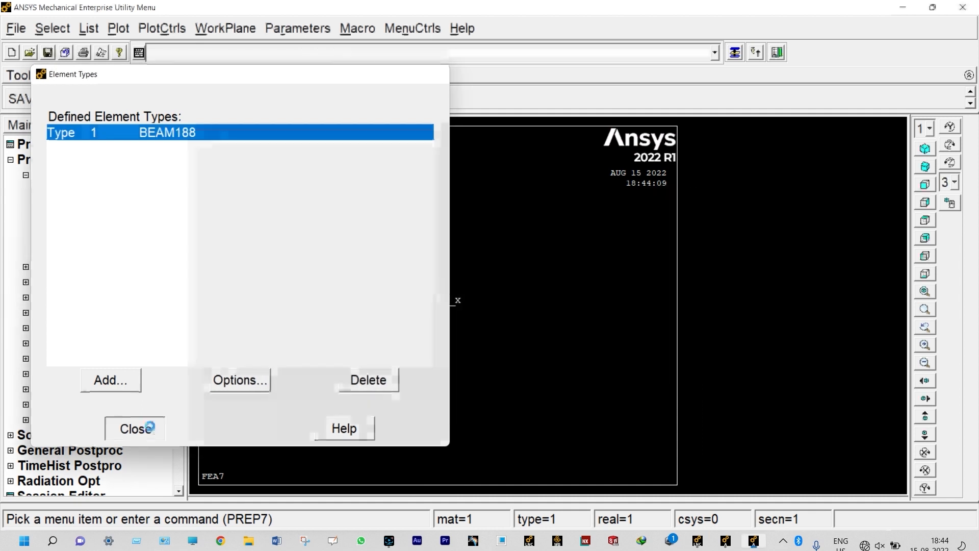
left_click(155, 430)
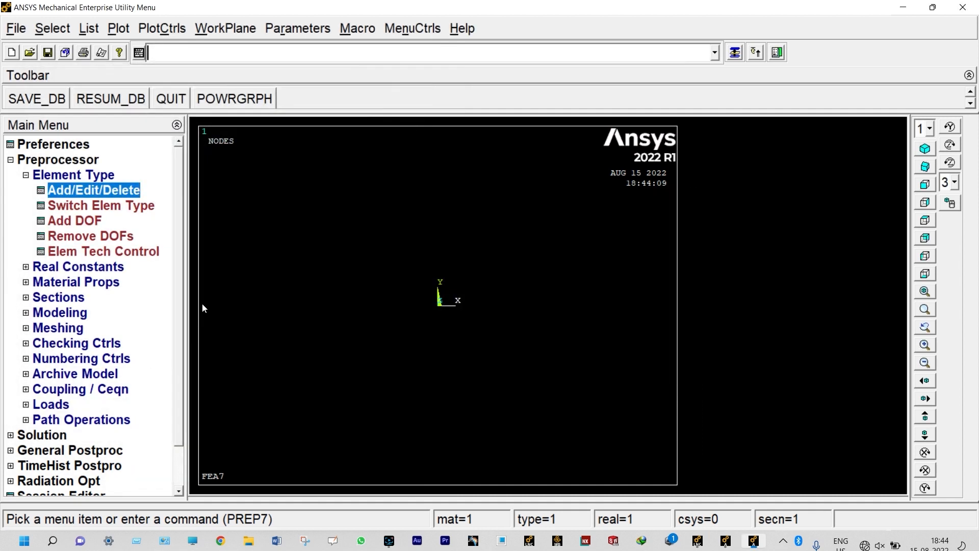
Define a linear elastic isotropic material model for material 1 with EX 2E11 and PRXY 0.3
left_click(90, 284)
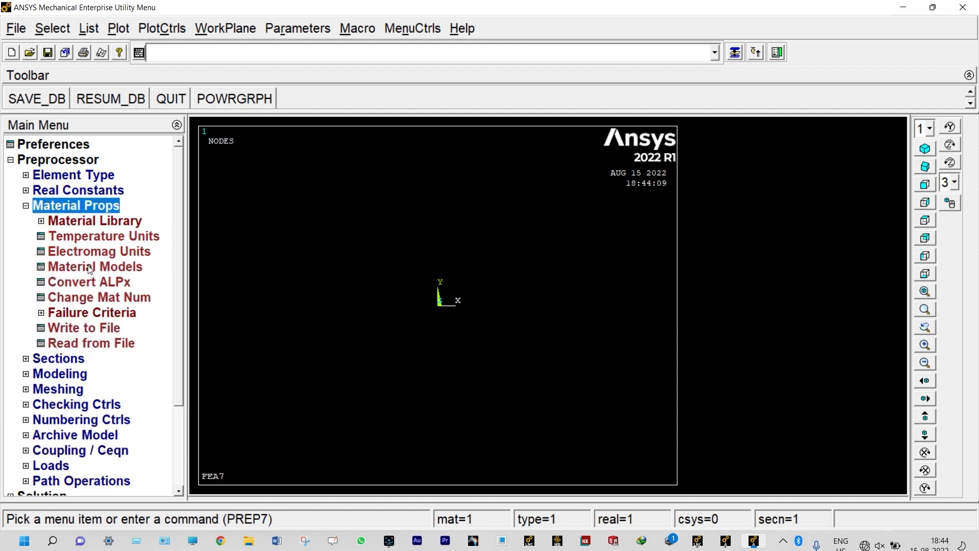
double_click(90, 267)
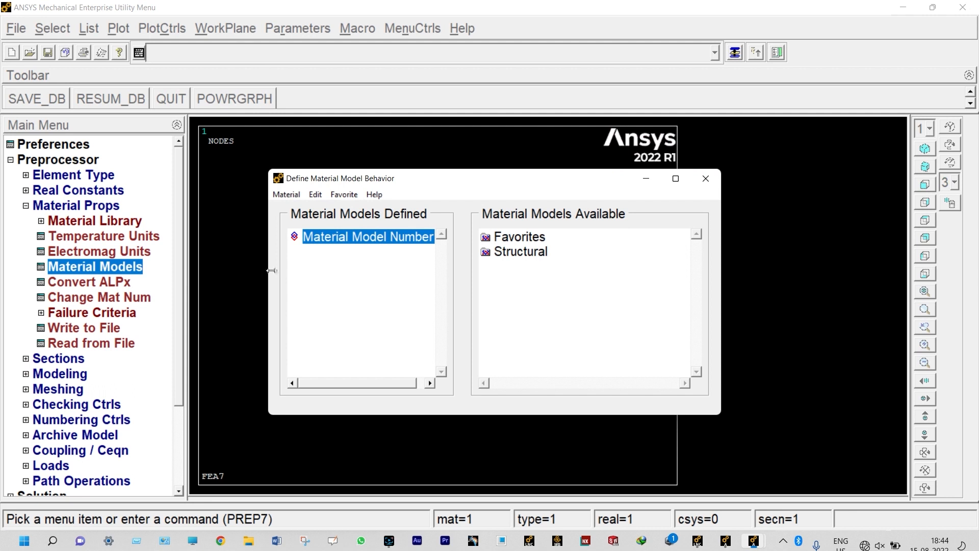
double_click(510, 252)
double_click(532, 265)
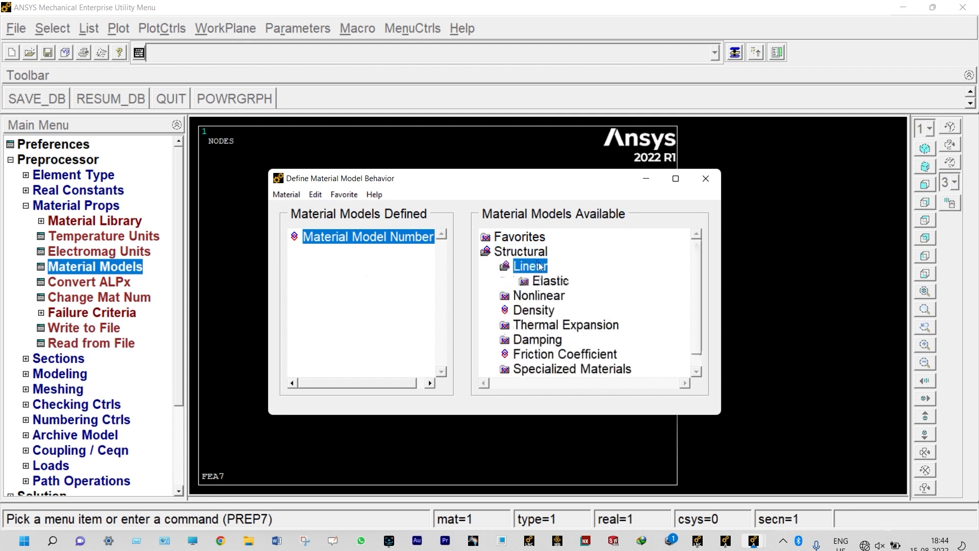
double_click(560, 282)
double_click(582, 295)
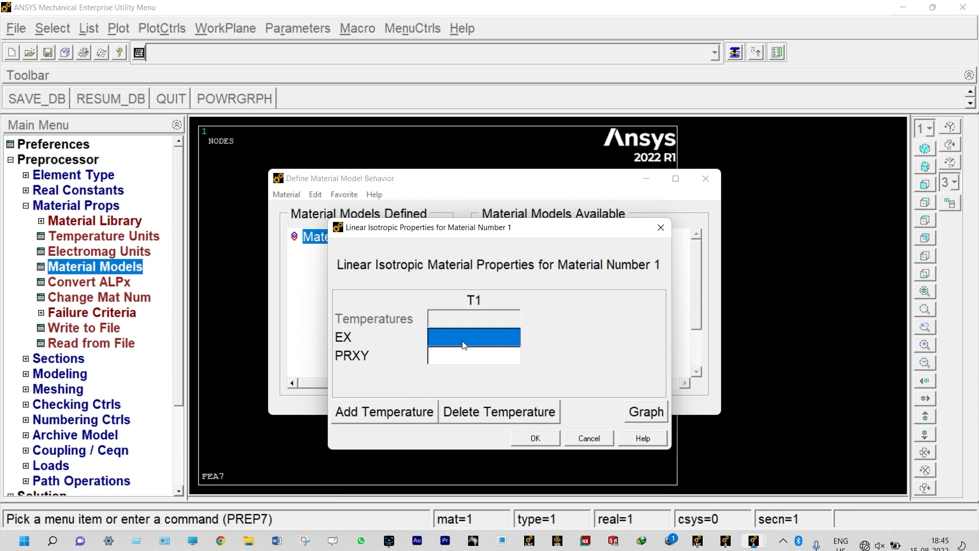
type("2E11")
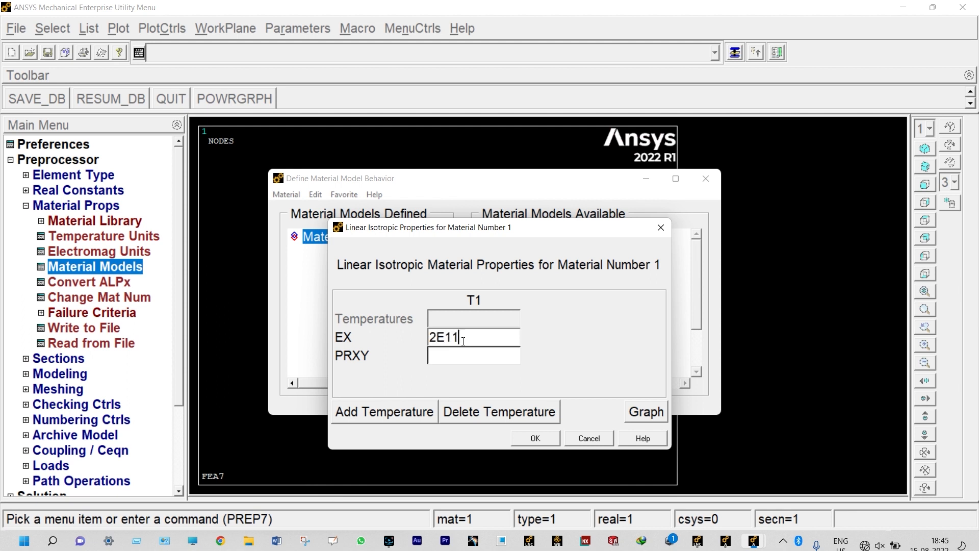
left_click(460, 355)
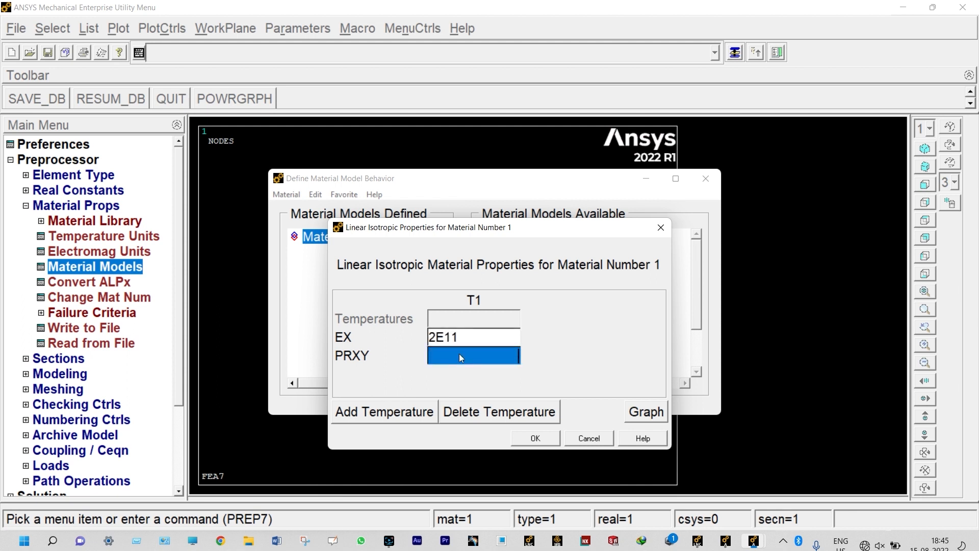
type("0.3")
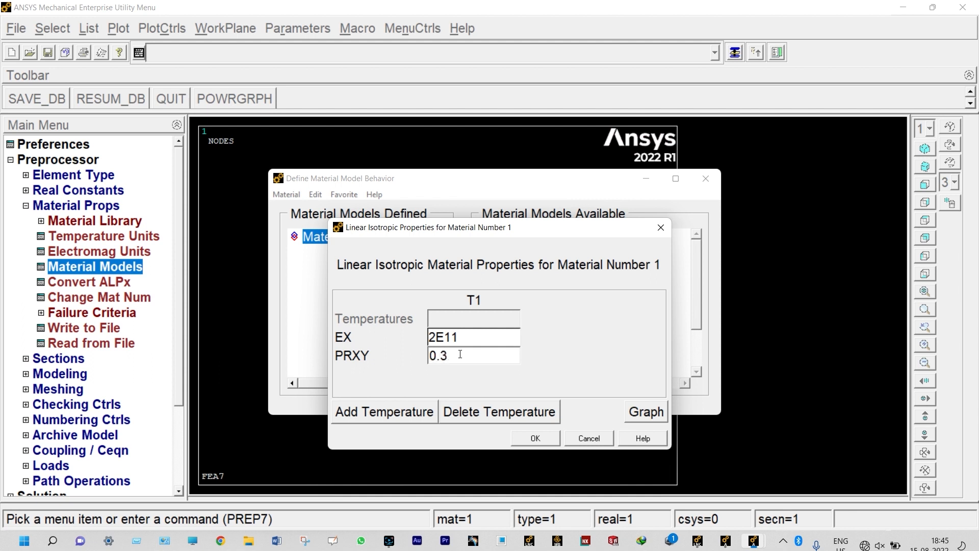
left_click(519, 437)
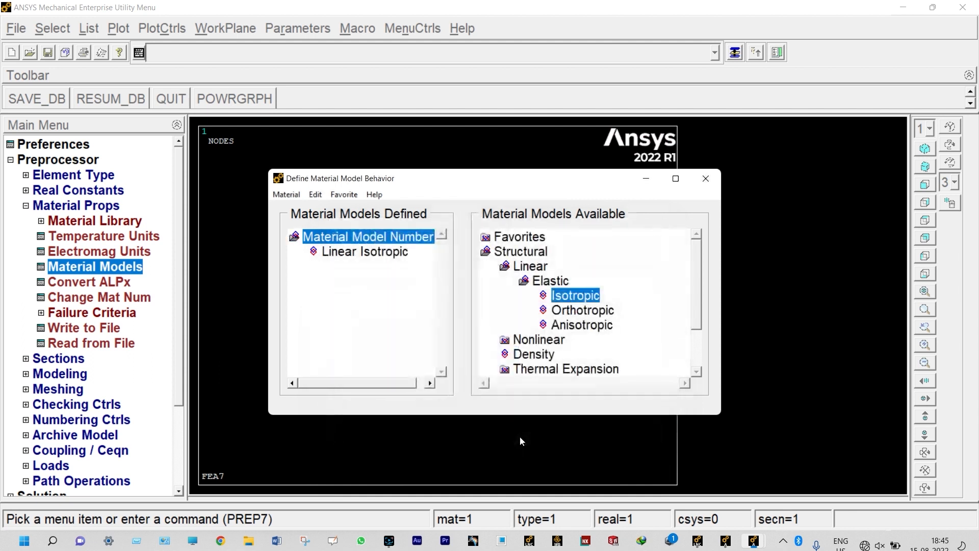
Set the density of material 1 to 7800 and finish the material definition
double_click(531, 355)
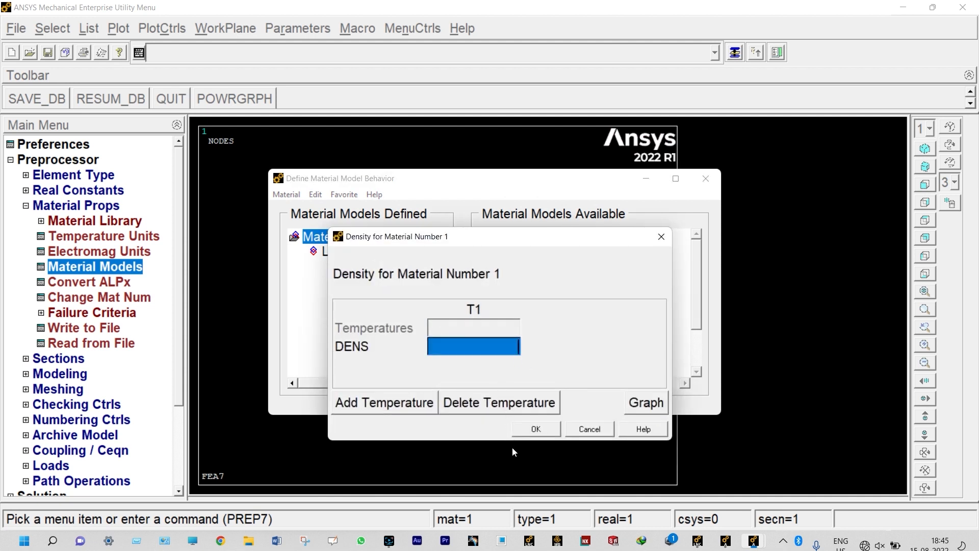
type("7800")
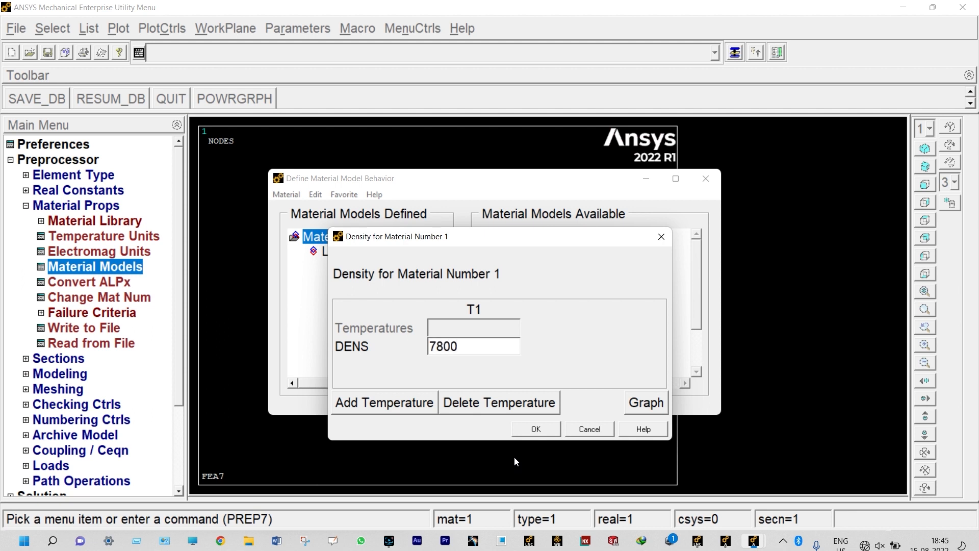
left_click(522, 432)
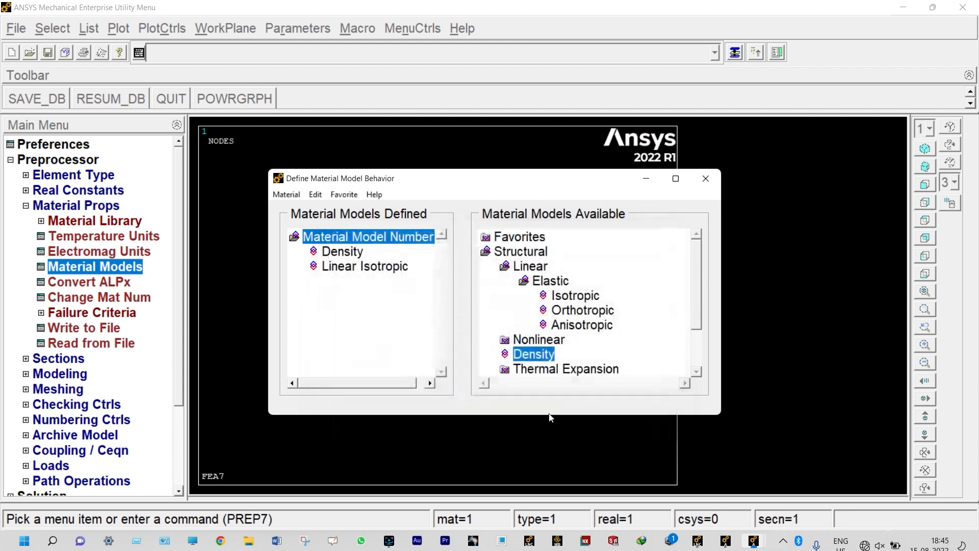
left_click(705, 178)
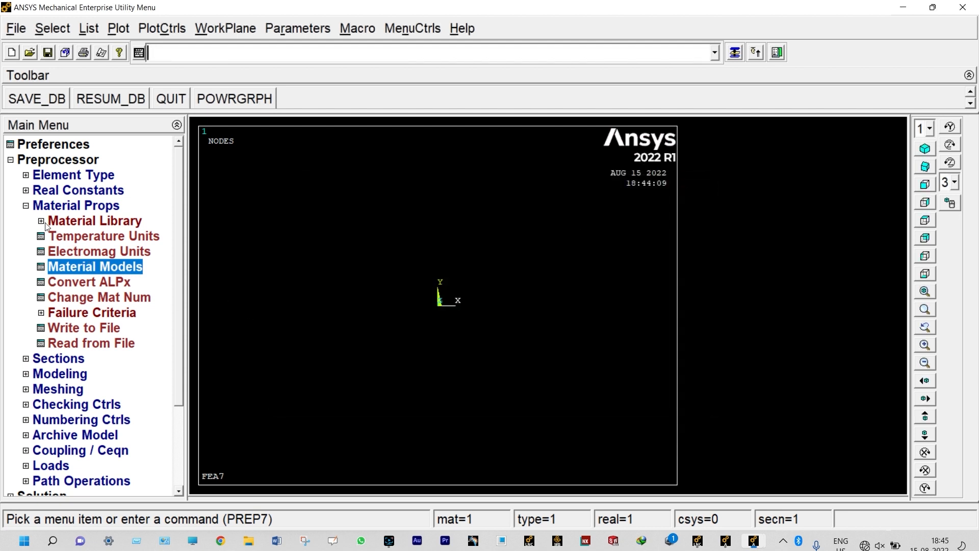
left_click(27, 206)
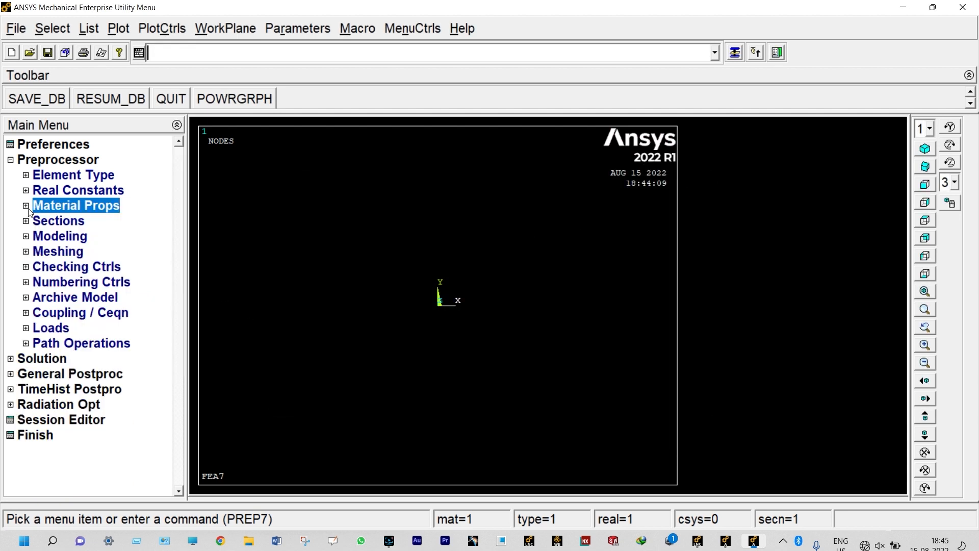
Define a solid rectangular common beam section with ID 1, width B .01 and height H .01
left_click(56, 225)
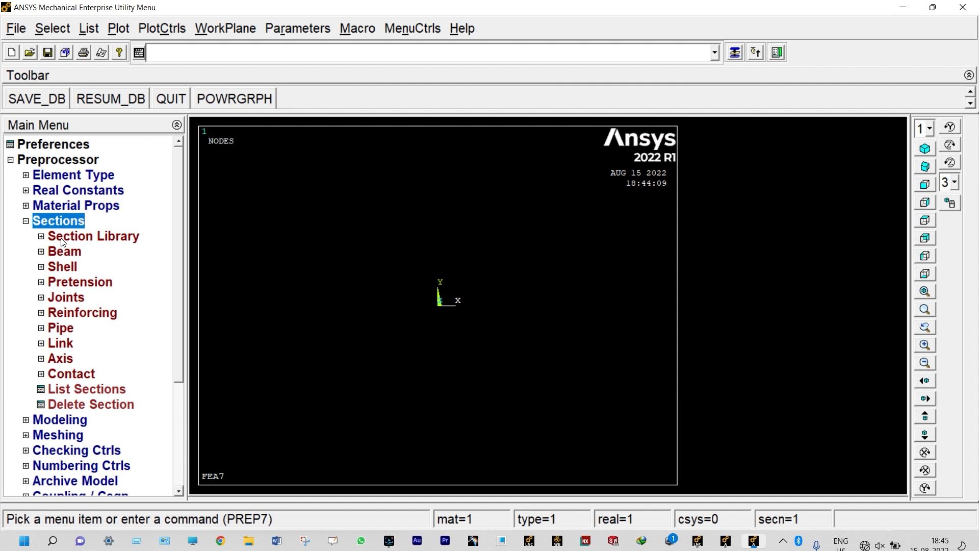
left_click(65, 252)
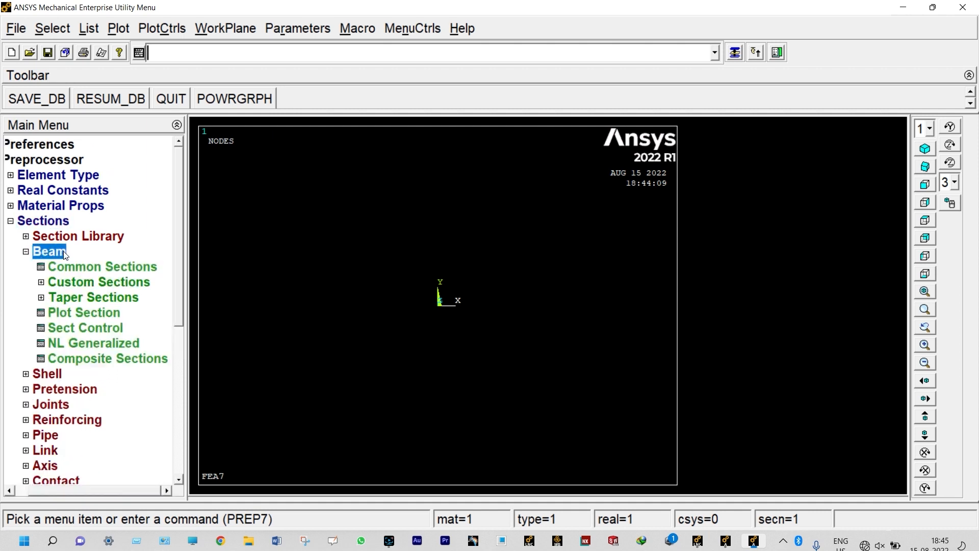
left_click(98, 268)
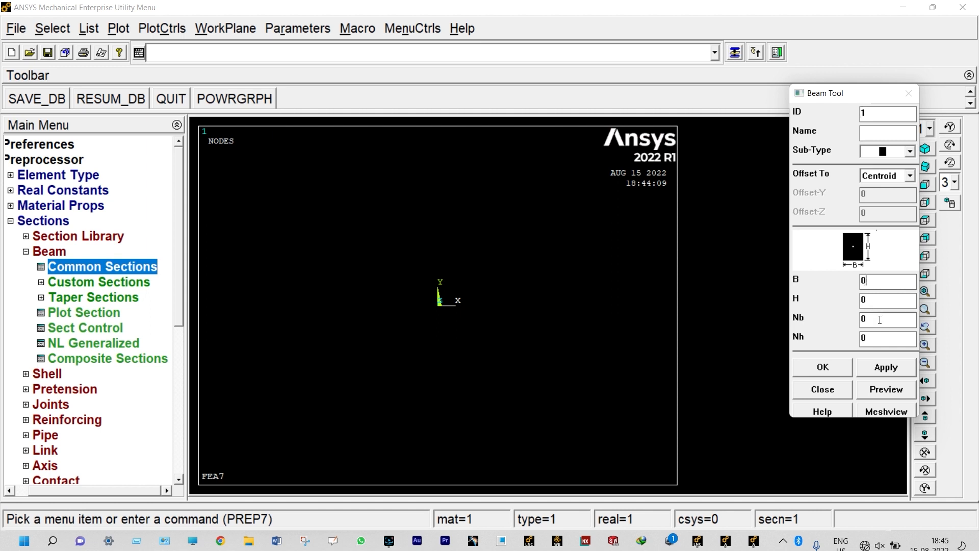
left_click(868, 280)
type(".01.01")
left_click(823, 368)
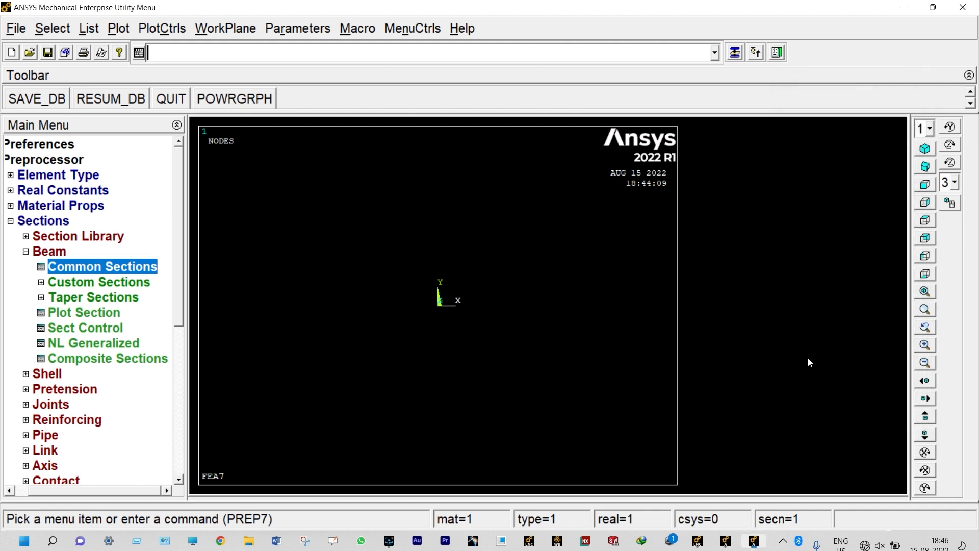
left_click(15, 225)
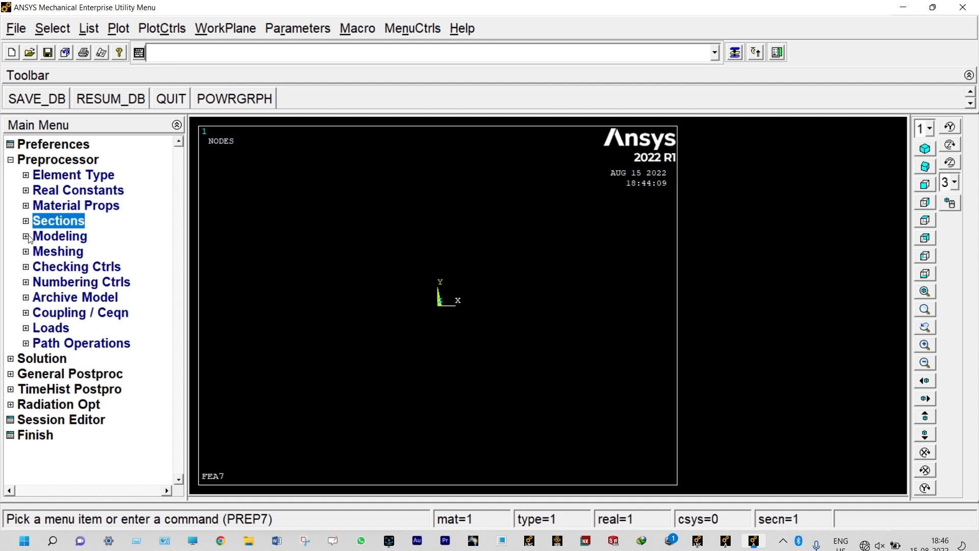
Create two keypoints in the active coordinate system, one at Y 0.5 and the other the same distance below the origin
left_click(26, 236)
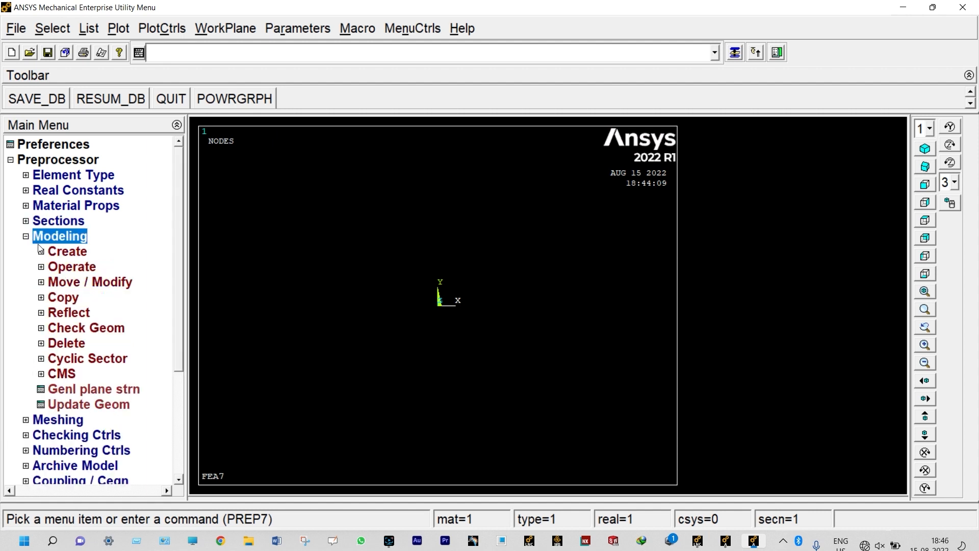
left_click(41, 251)
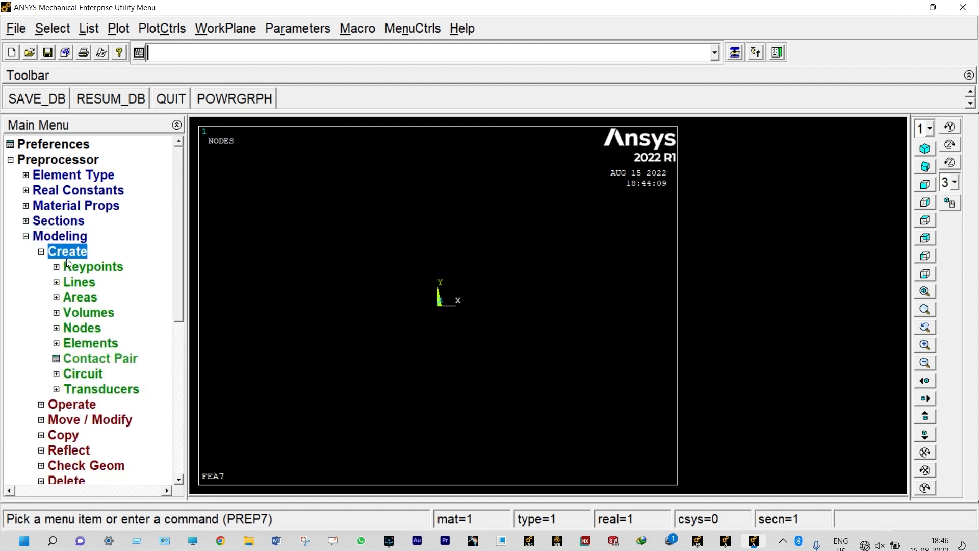
left_click(110, 270)
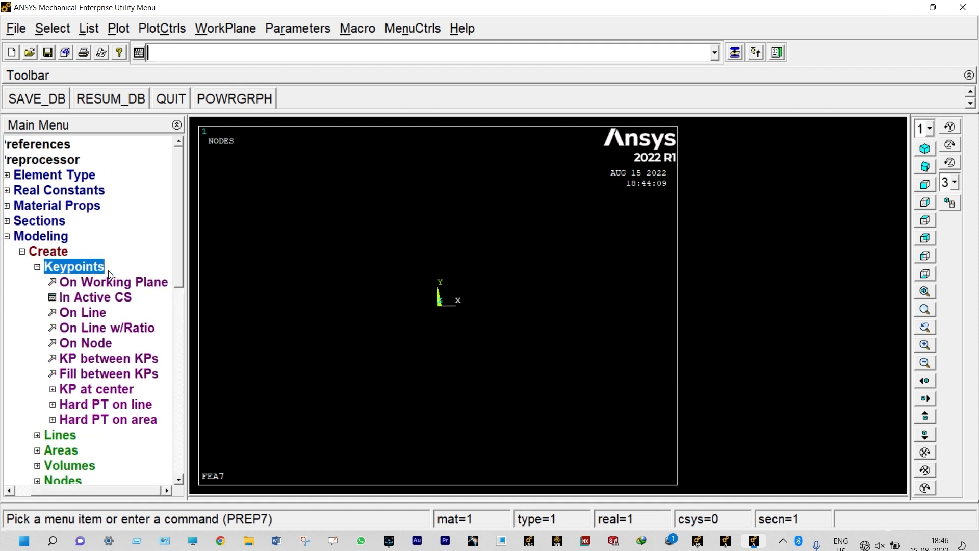
left_click(104, 298)
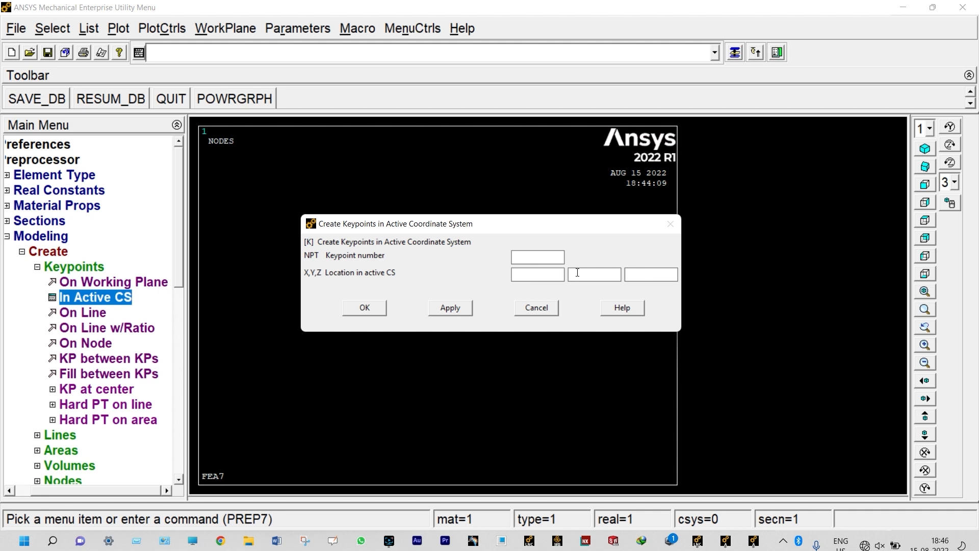
type("0.5")
left_click(449, 307)
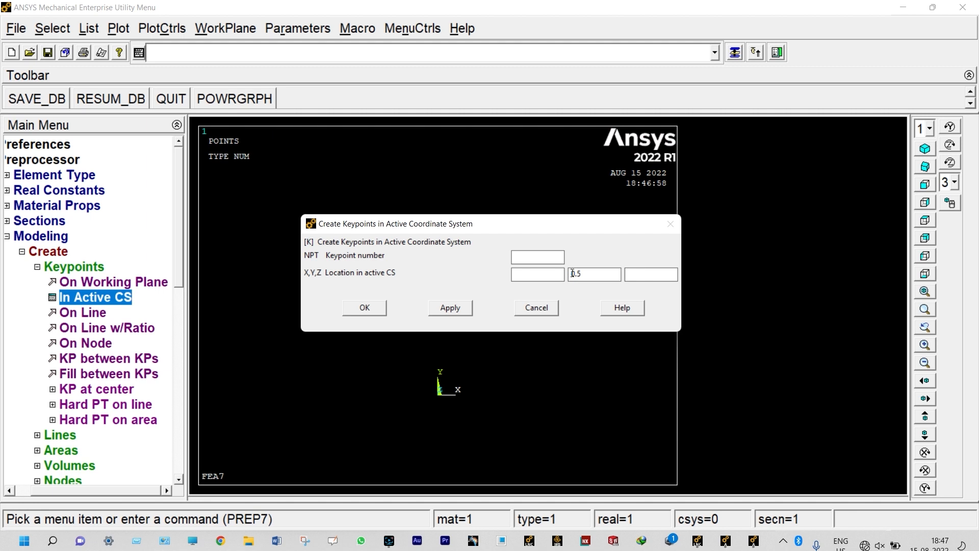
left_click(359, 306)
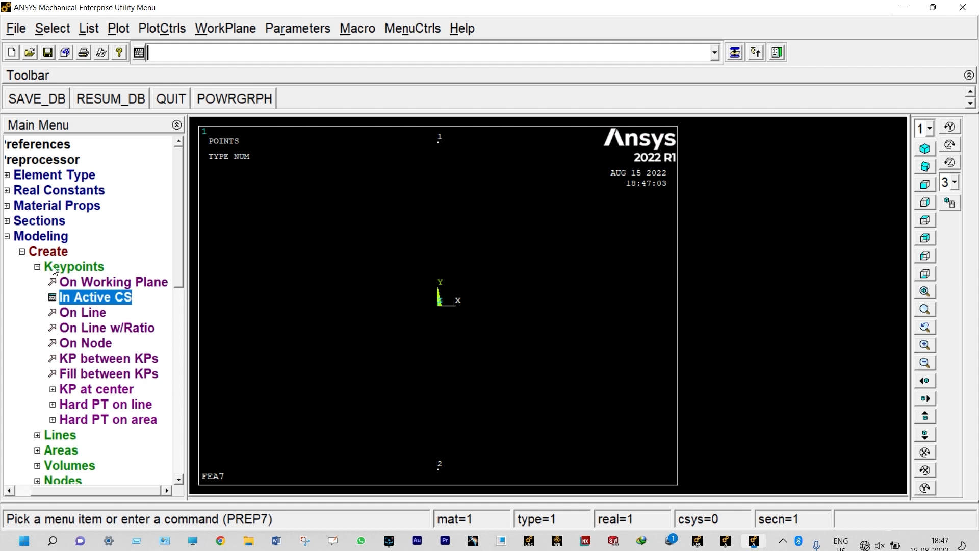
left_click(37, 267)
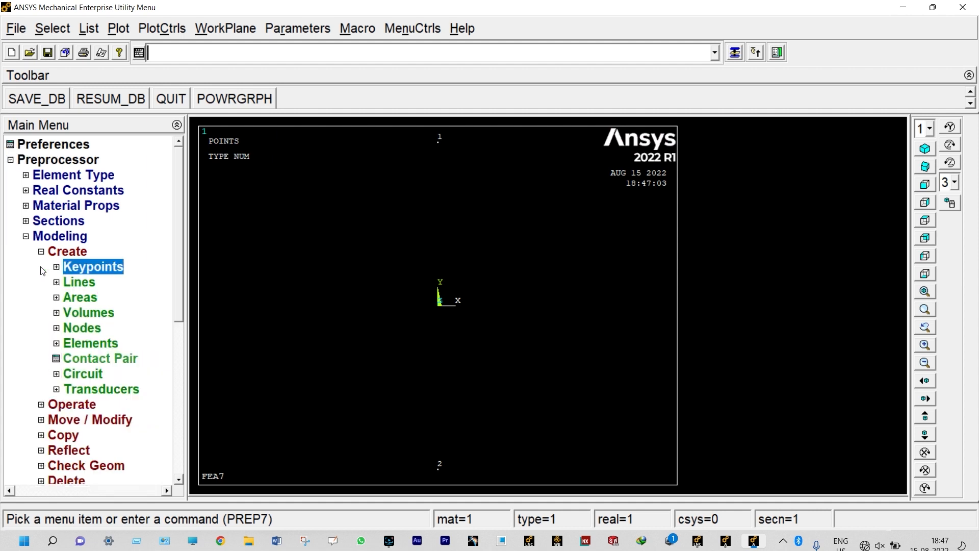
Create a straight line from keypoint 1 to keypoint 2
left_click(78, 284)
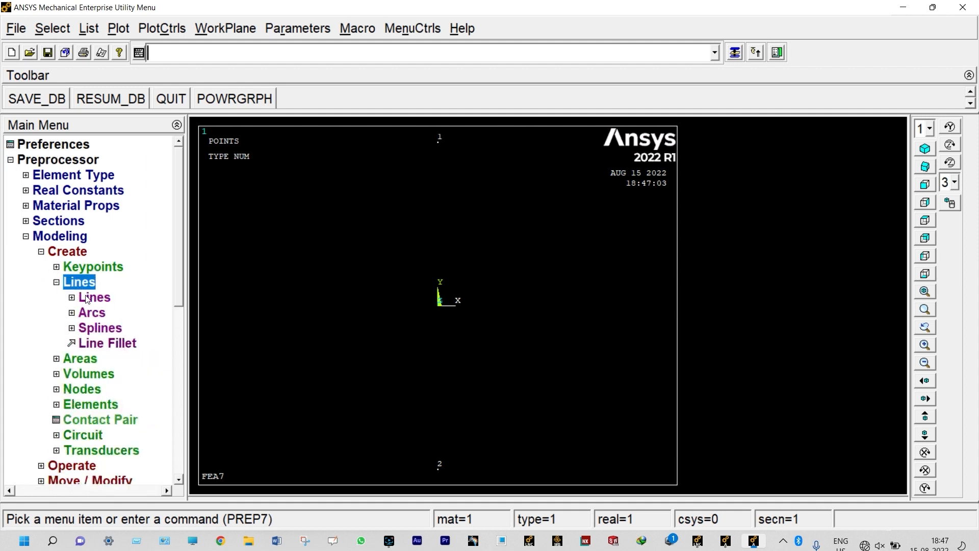
left_click(88, 299)
left_click(96, 311)
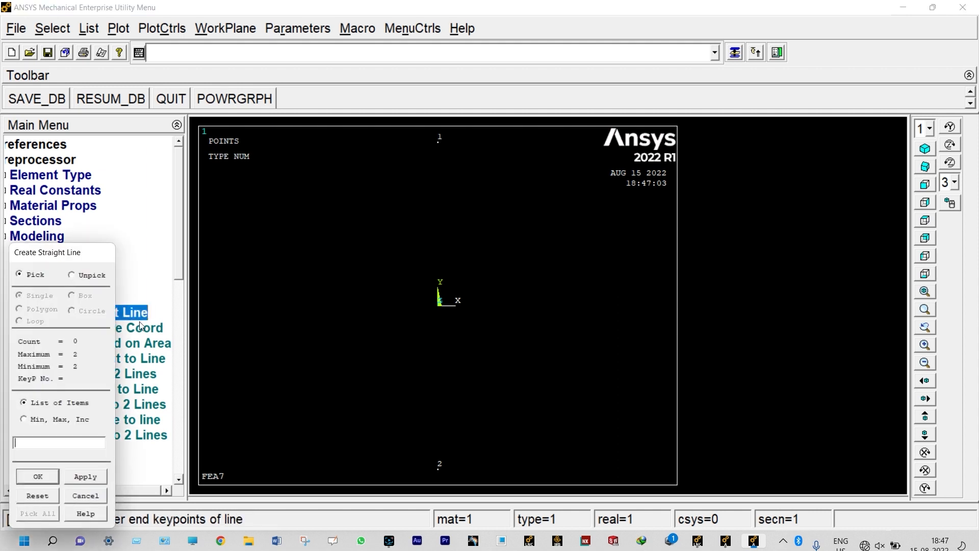
left_click(438, 147)
left_click(439, 468)
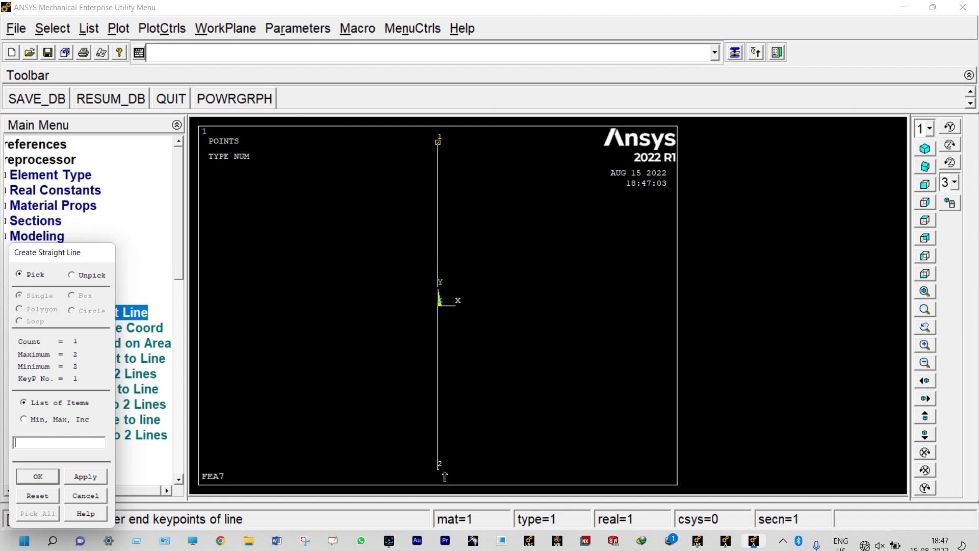
left_click(38, 476)
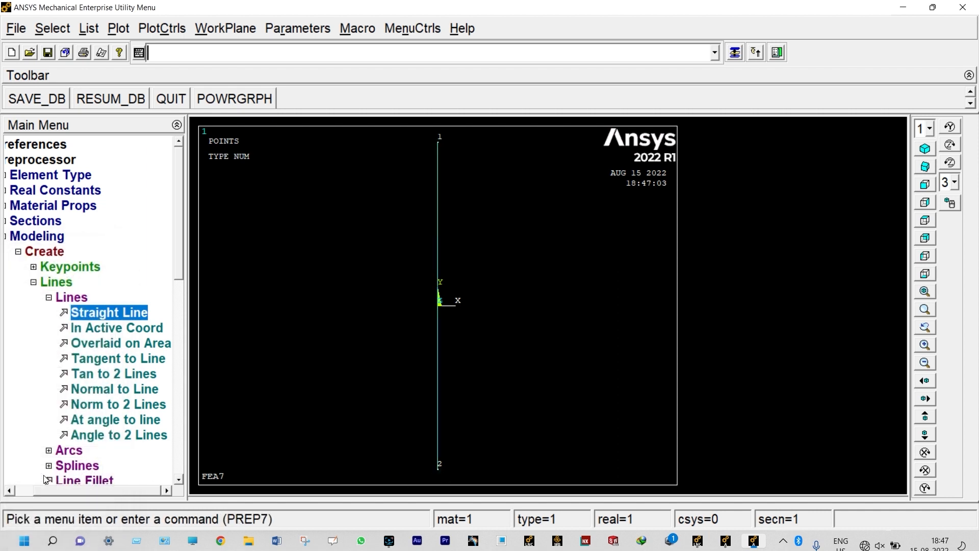
Set the number of element divisions on the vertical line to 10 through the manual line size controls
left_click(19, 253)
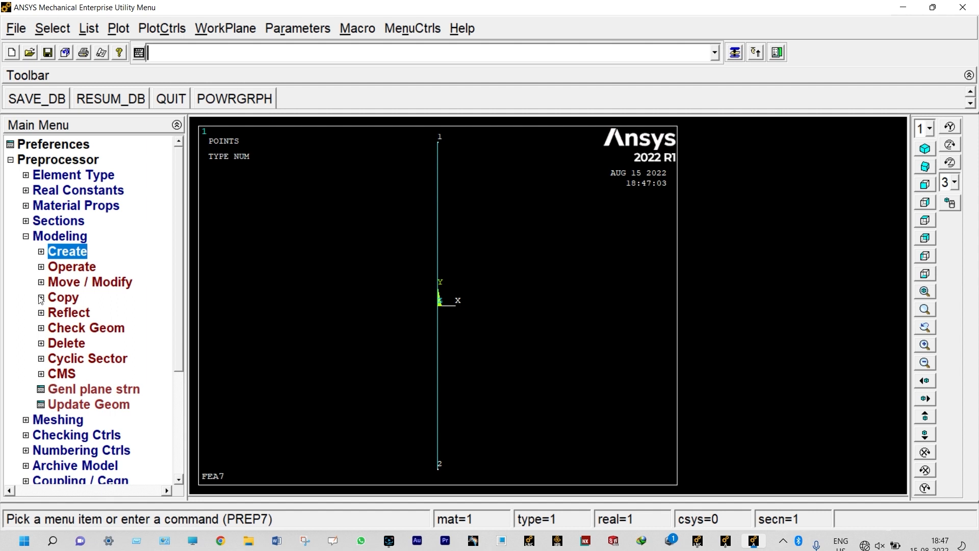
left_click(28, 236)
double_click(41, 252)
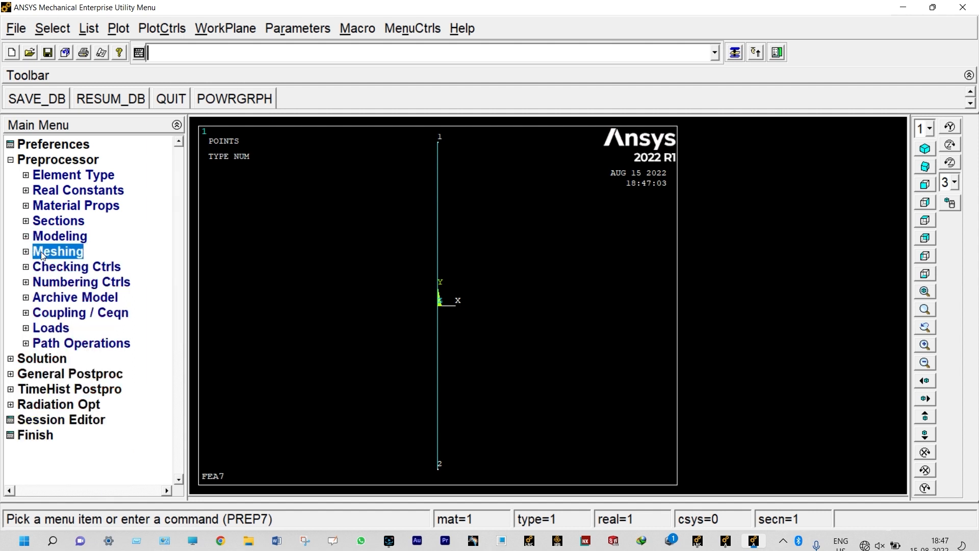
double_click(81, 298)
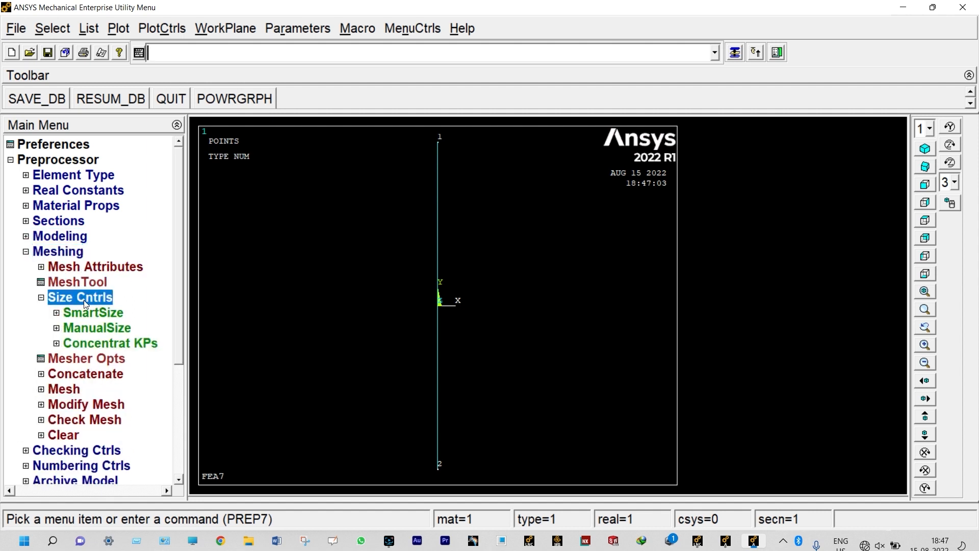
double_click(93, 329)
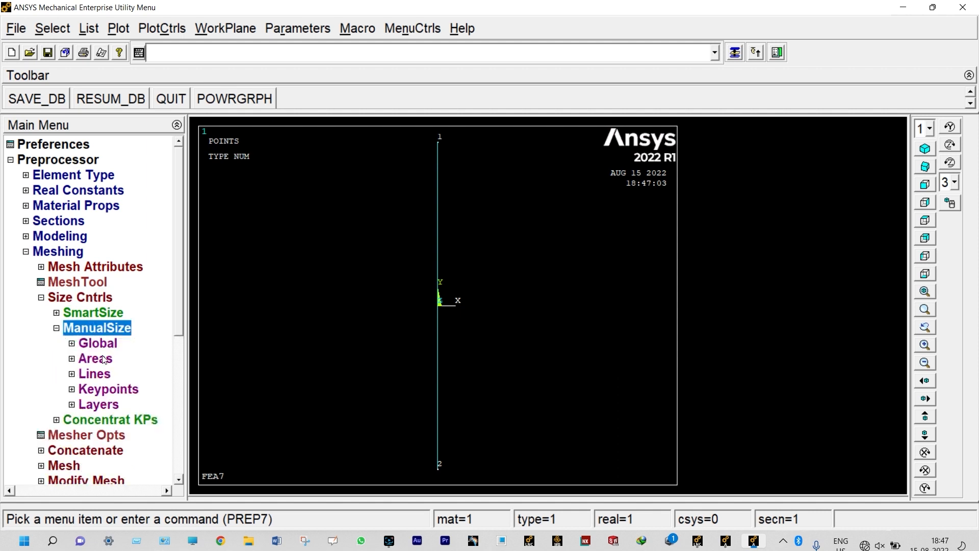
double_click(102, 375)
double_click(125, 404)
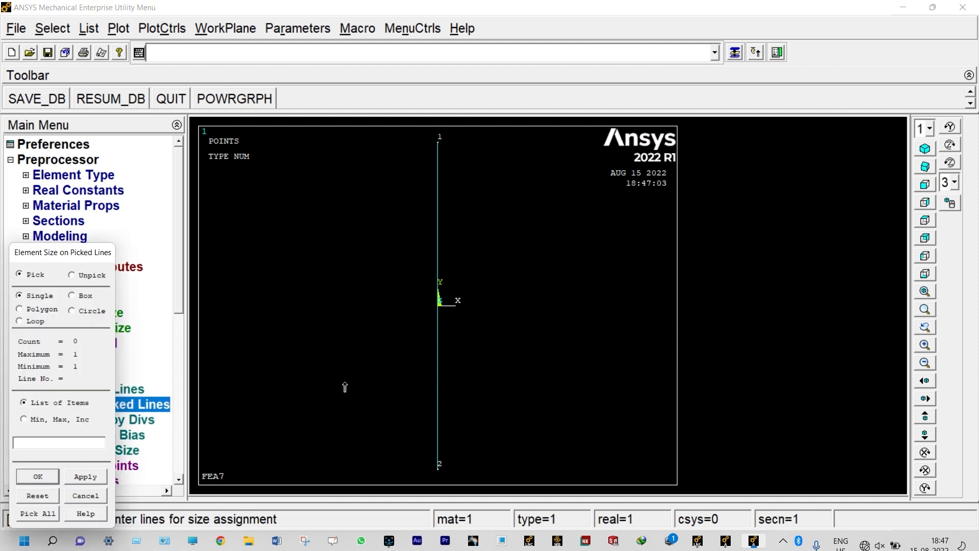
left_click(441, 367)
left_click(38, 476)
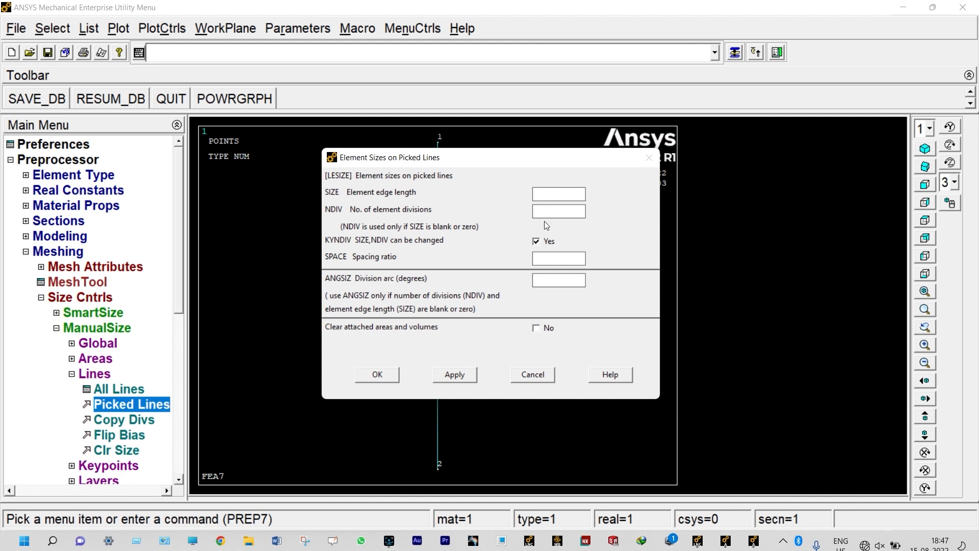
type("10")
left_click(375, 374)
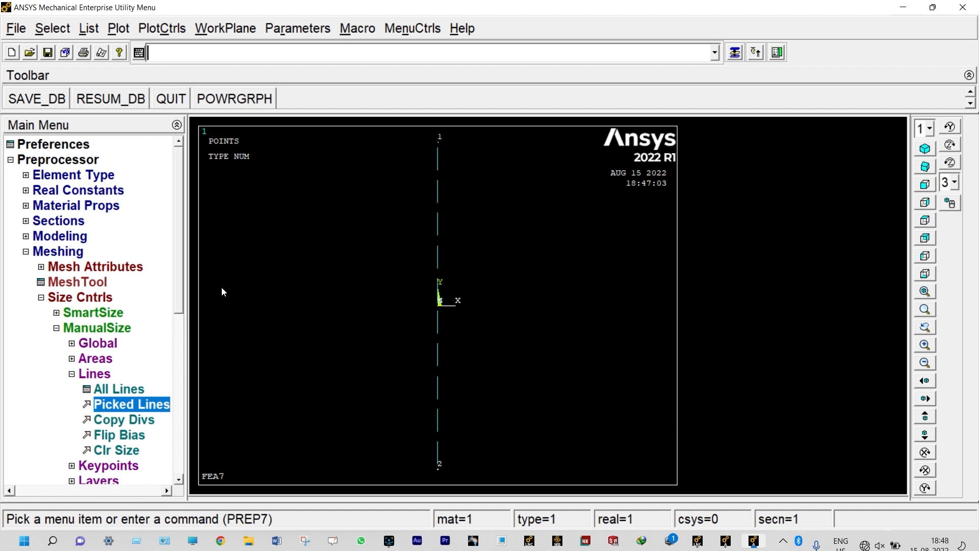
Mesh the vertical line with beam elements using the assigned divisions
left_click(44, 301)
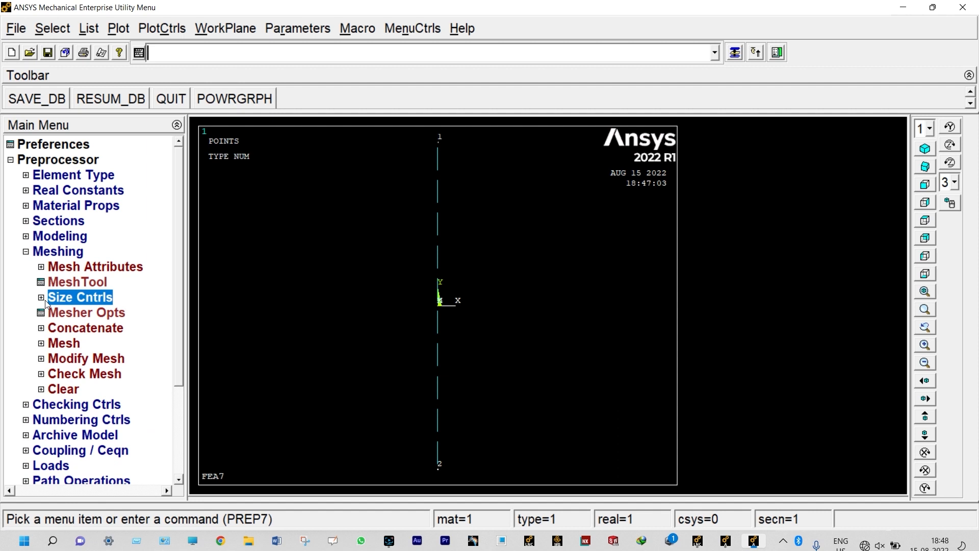
left_click(60, 343)
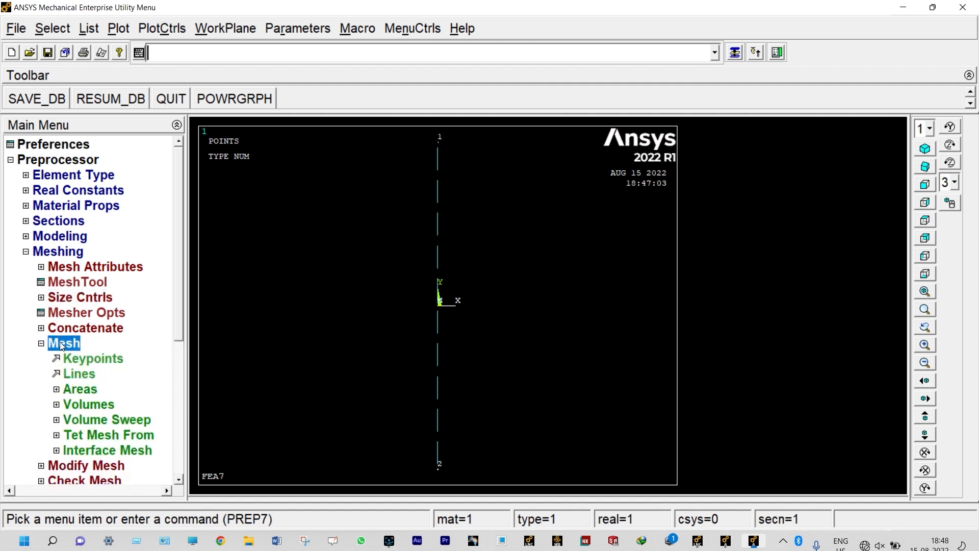
left_click(87, 379)
left_click(50, 513)
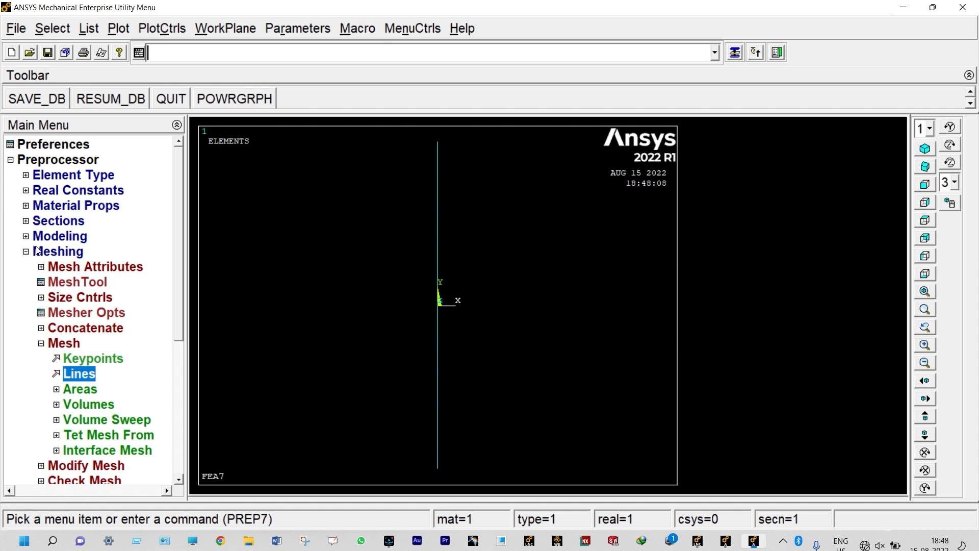
left_click(26, 252)
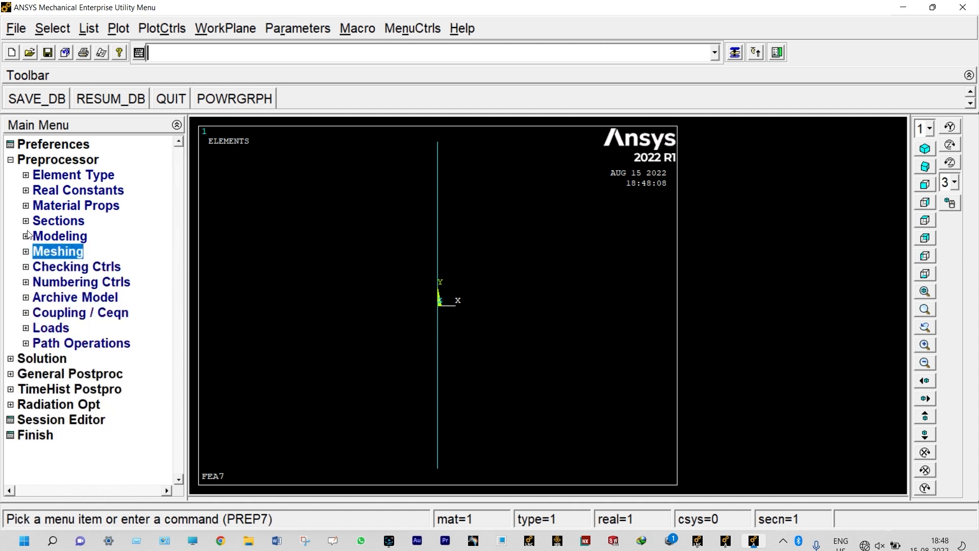
Define a new transient analysis using the Full solution method without lumped mass approximation
left_click(10, 161)
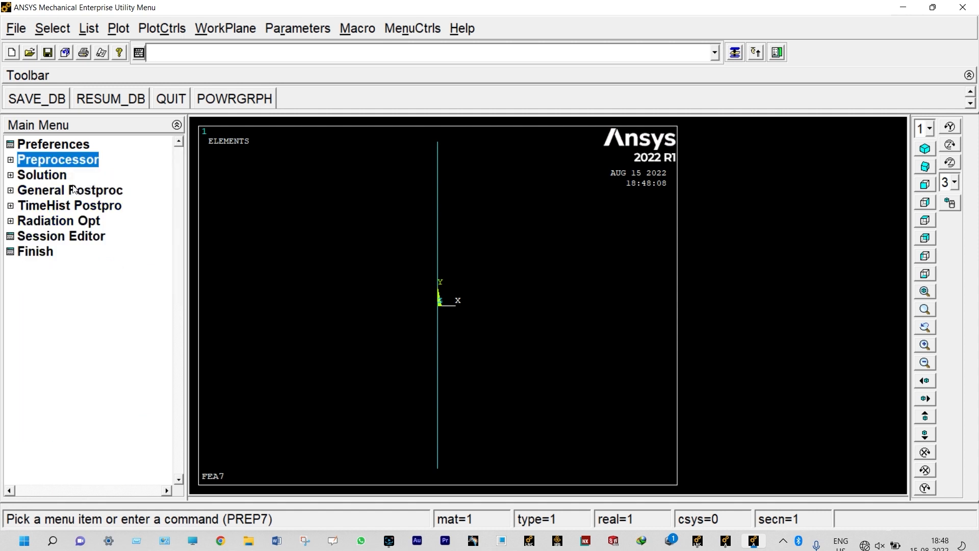
left_click(49, 179)
left_click(49, 178)
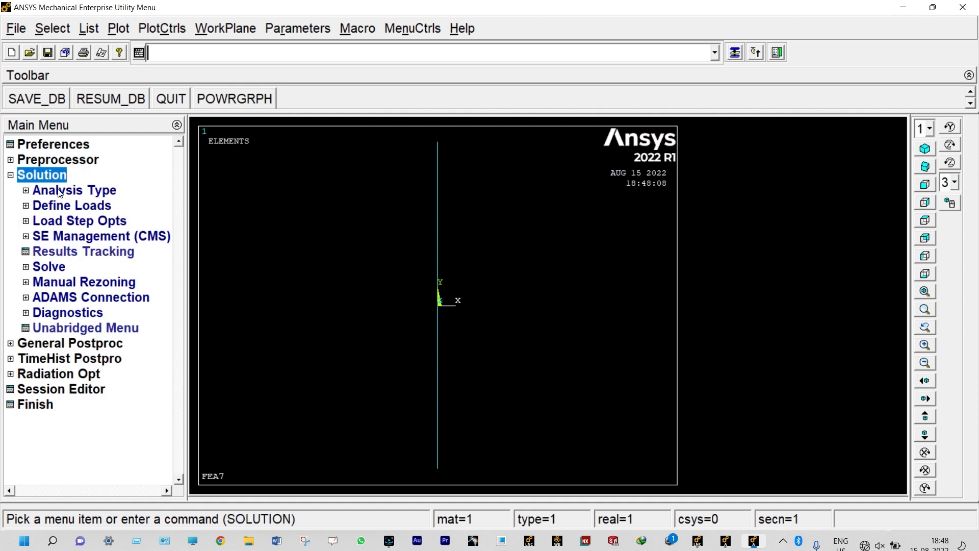
double_click(60, 192)
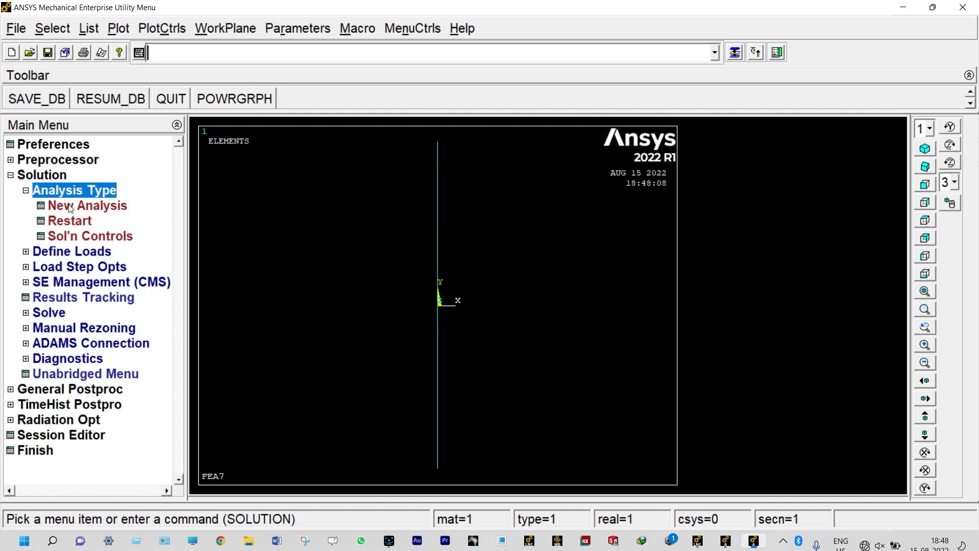
left_click(71, 207)
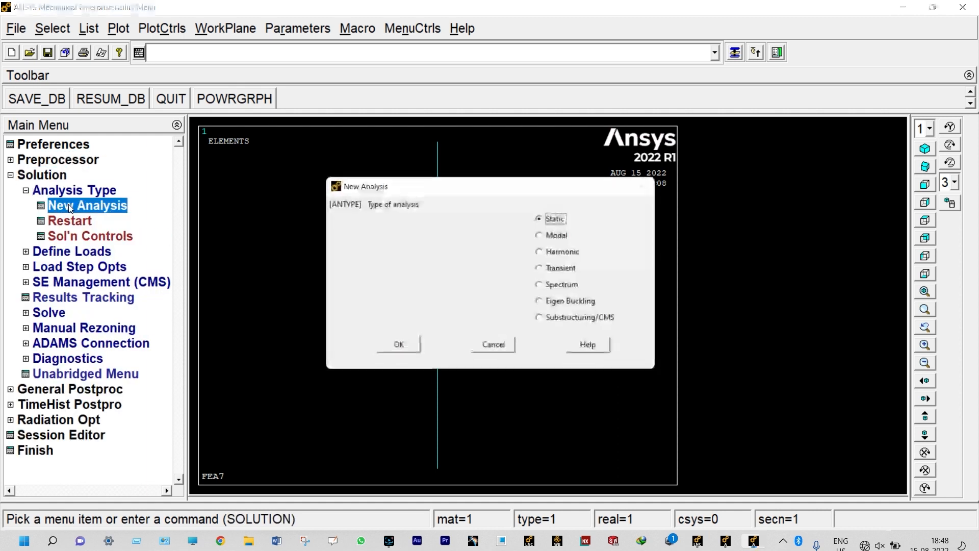
left_click(543, 270)
left_click(400, 343)
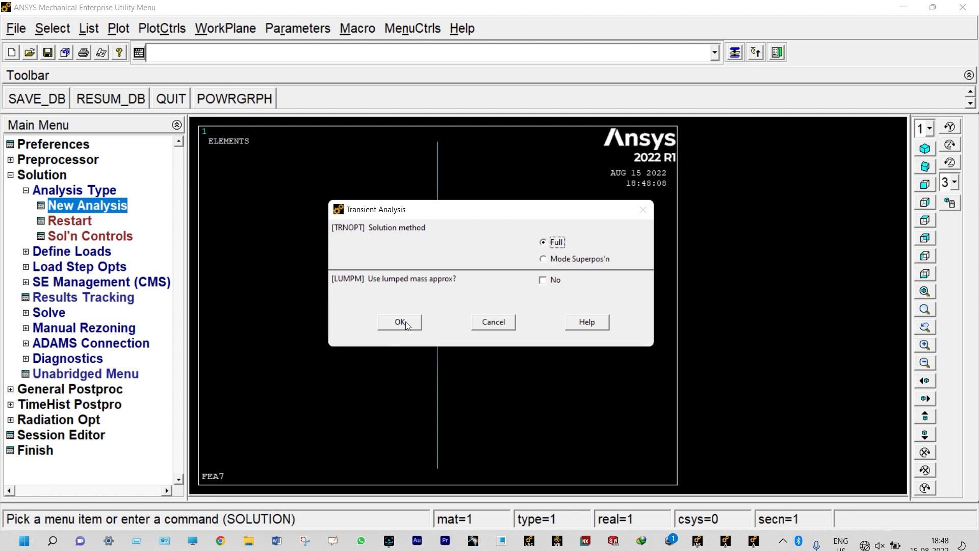
left_click(403, 322)
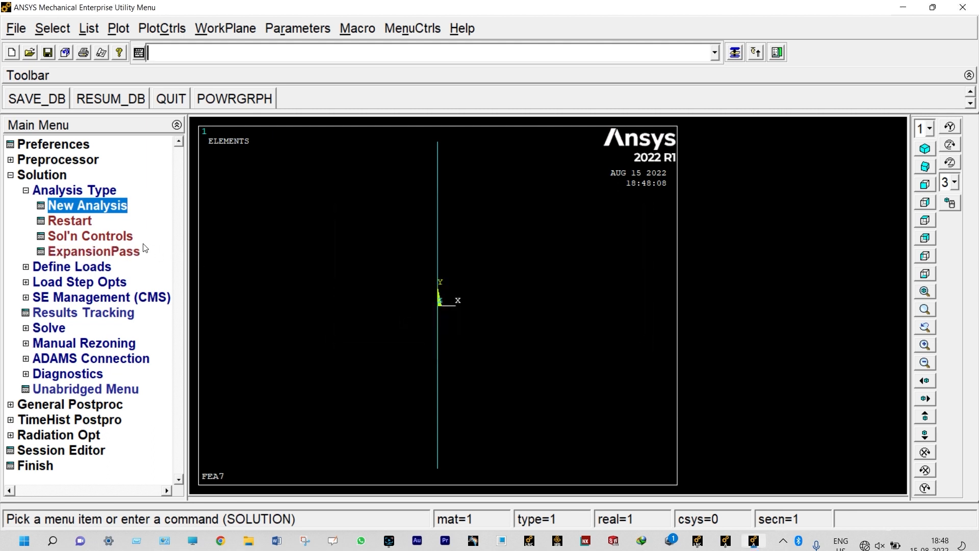
In the solution controls, set the time at end of loadstep to 0.01 and use time increments with a time step size of 1
left_click(122, 238)
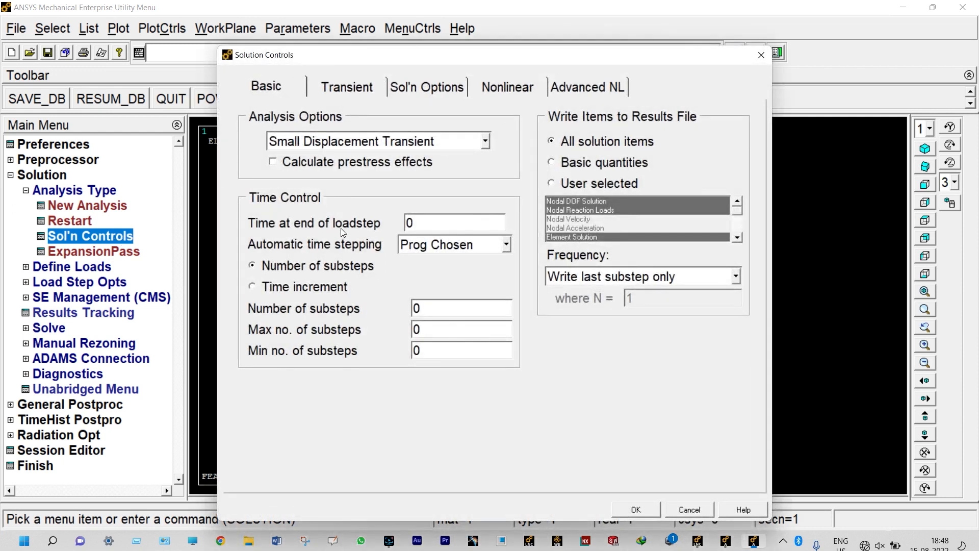
left_click(421, 223)
type(".01")
left_click(422, 309)
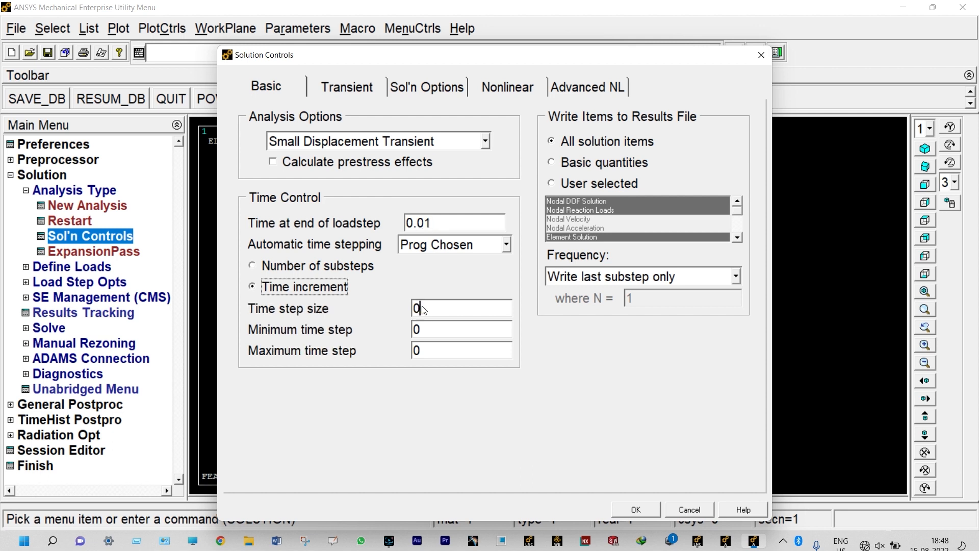
key("BackSpace")
type("1")
Include the response frequency in the midstep criterion, switch time integration to amplitude decay and accept the solution controls
left_click(325, 92)
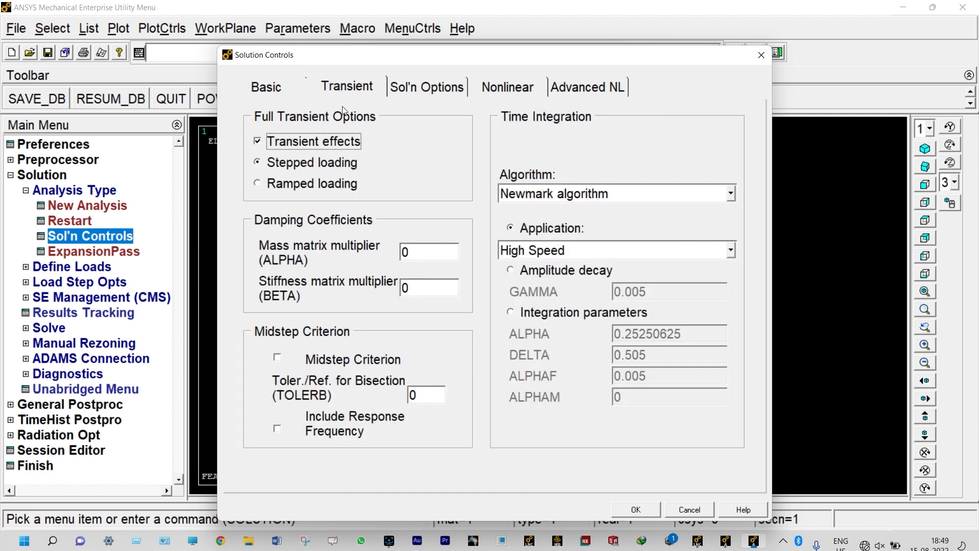
left_click(277, 429)
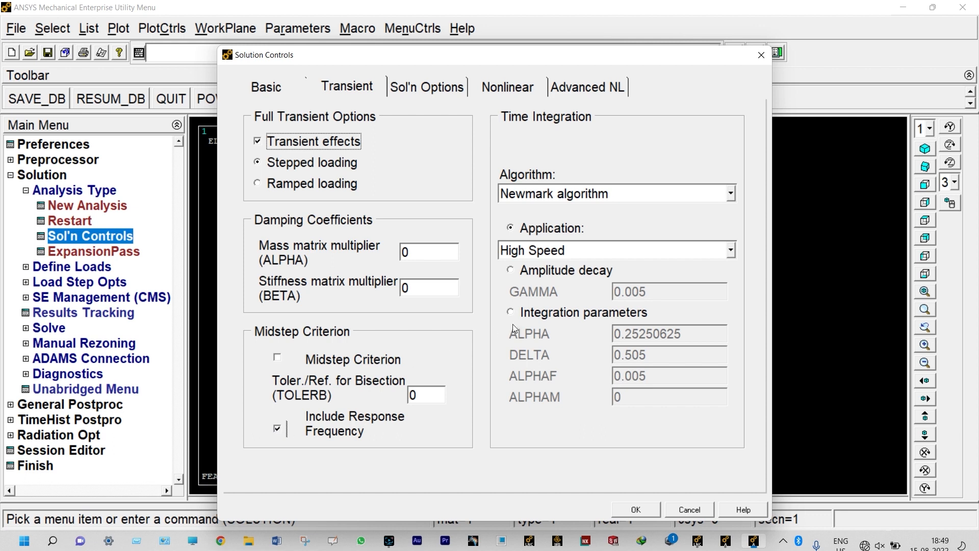
left_click(510, 270)
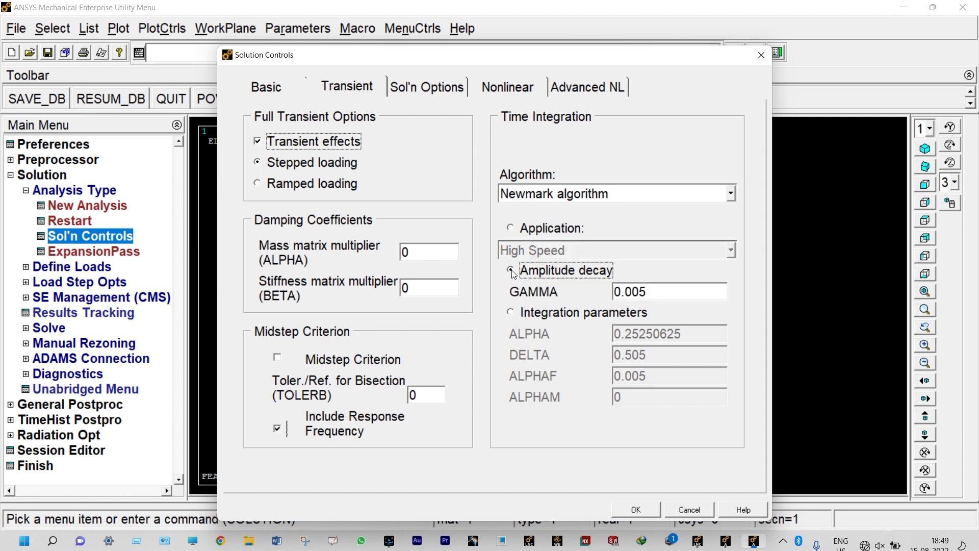
left_click(274, 89)
left_click(641, 507)
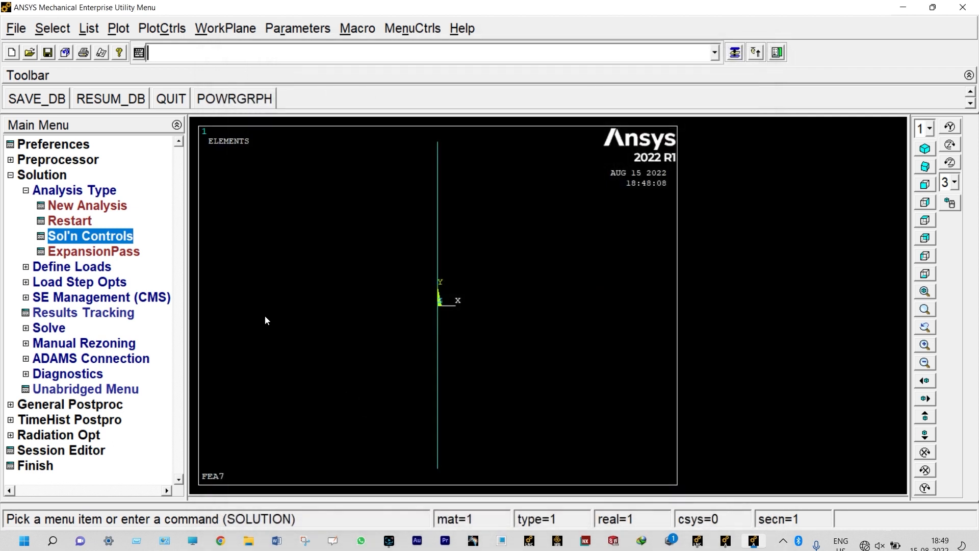
Plot the nodes and constrain all DOF at the two end nodes of the beam as a constant value
left_click(69, 266)
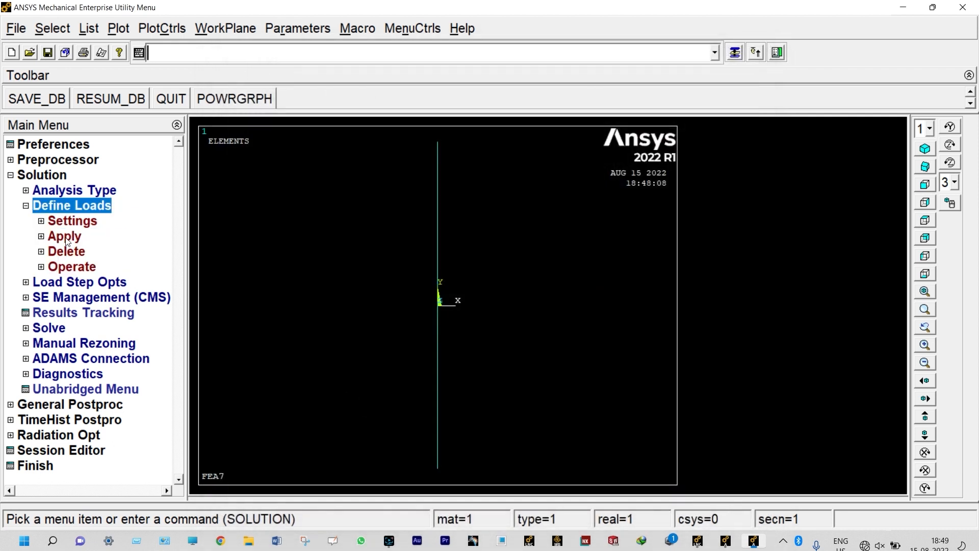
left_click(65, 236)
left_click(72, 251)
left_click(86, 269)
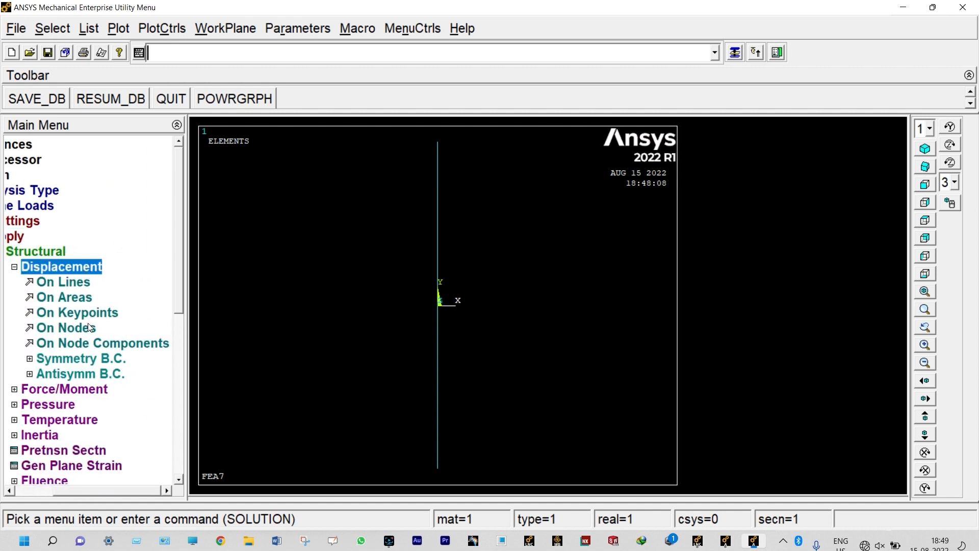
left_click(90, 327)
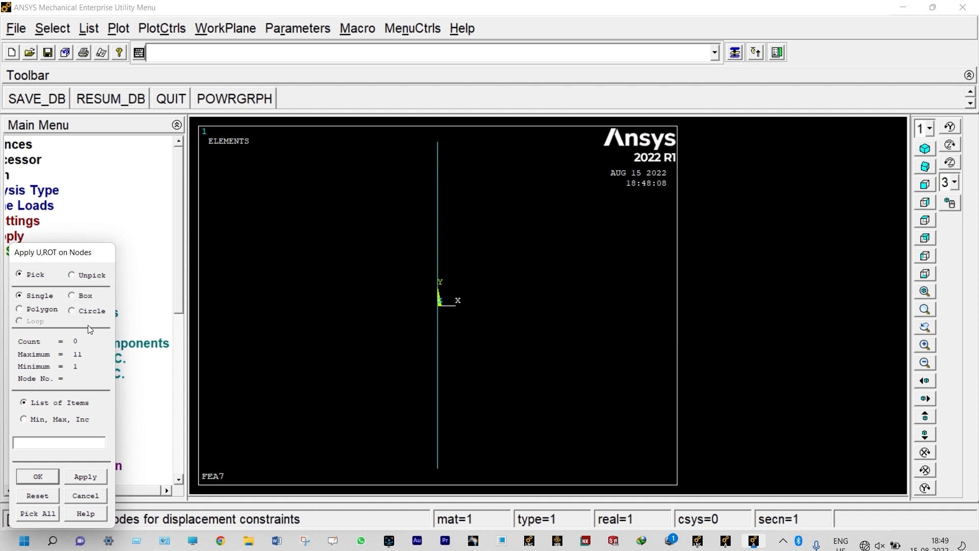
left_click(121, 30)
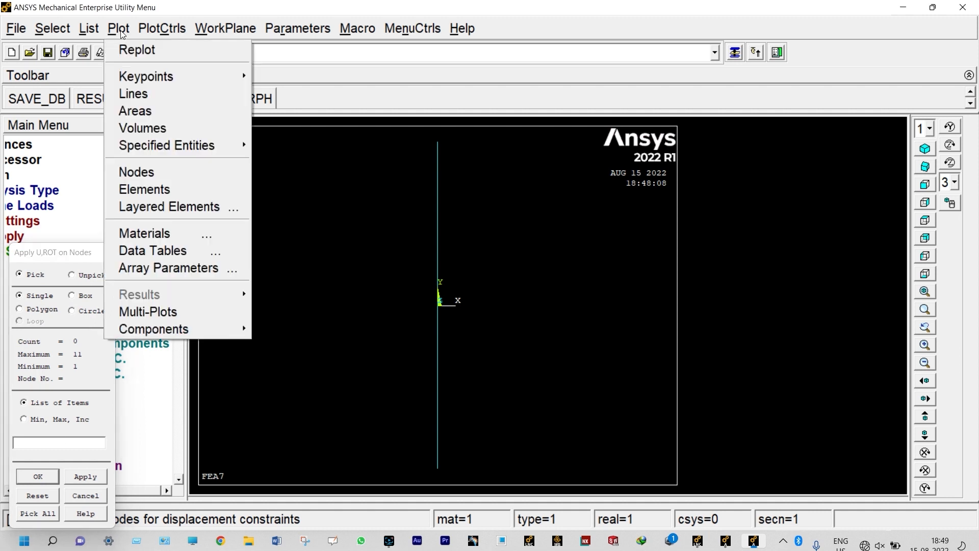
left_click(148, 173)
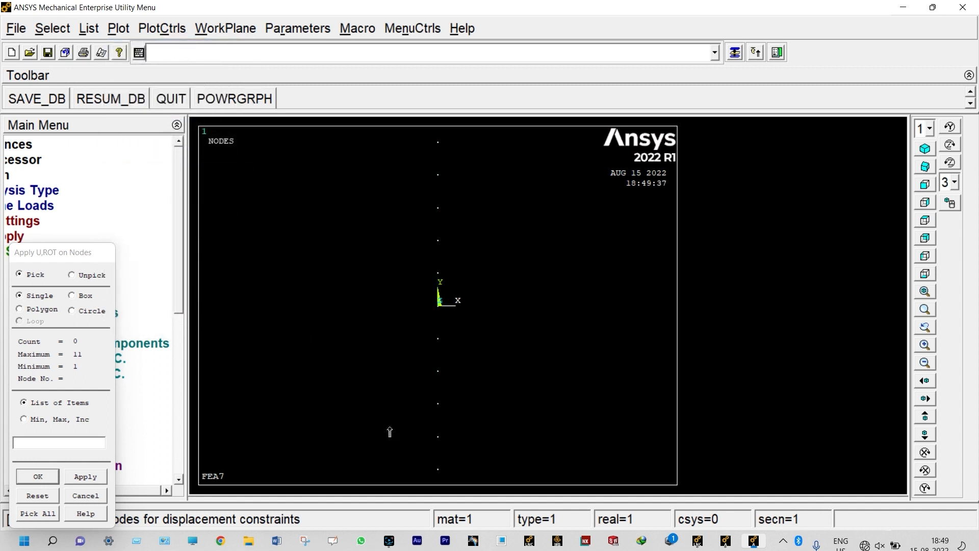
left_click(438, 470)
left_click(438, 143)
left_click(37, 476)
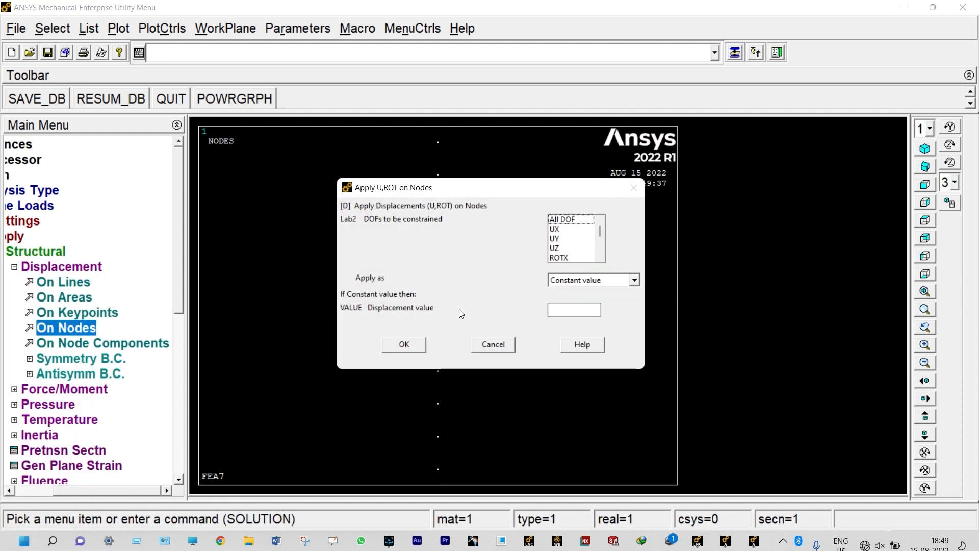
left_click(557, 220)
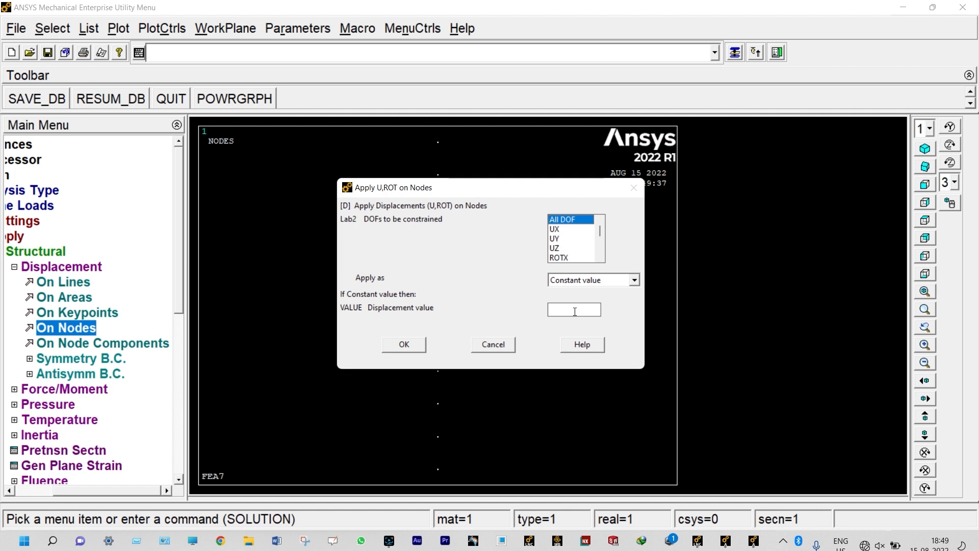
left_click(412, 345)
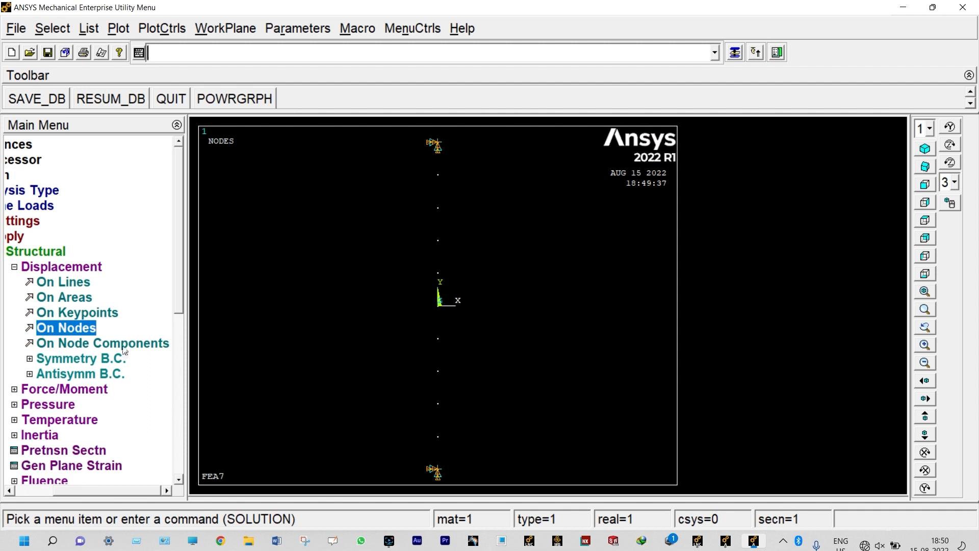
Write the constrained model with its current settings to load step file number 1
left_click_drag(106, 494, 82, 495)
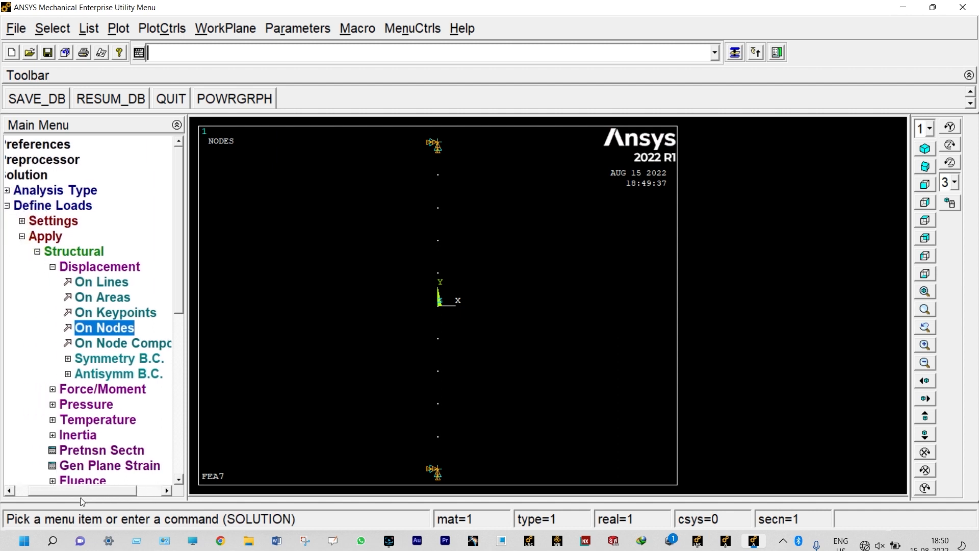
left_click(22, 237)
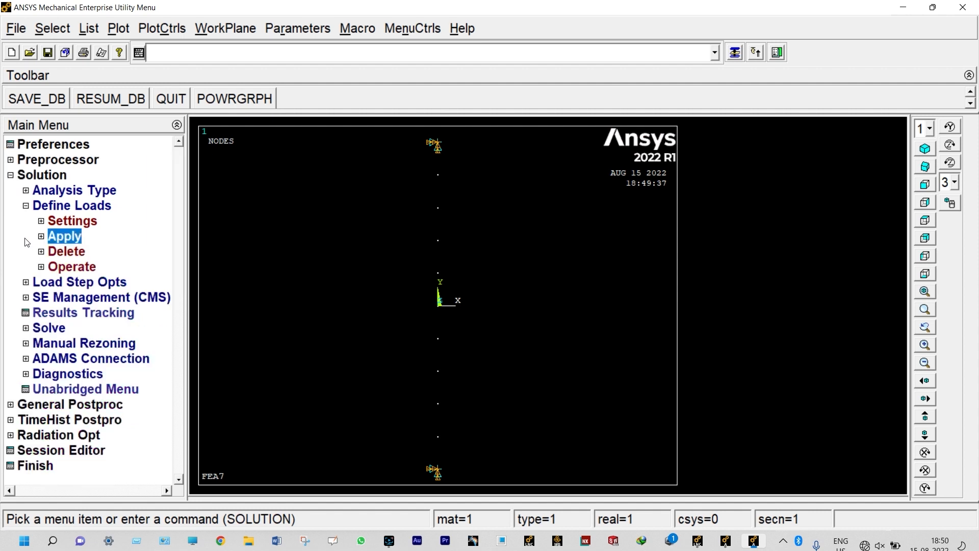
left_click(59, 283)
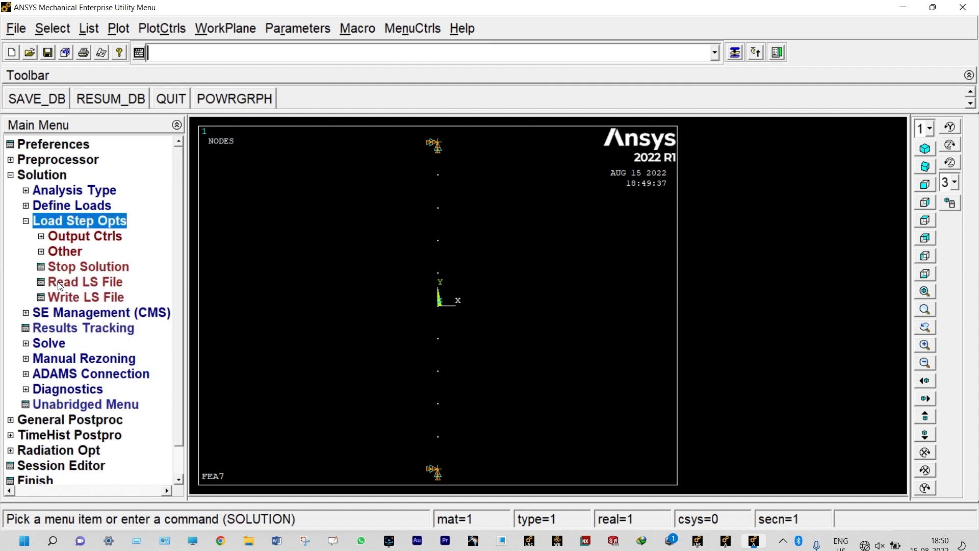
left_click(88, 298)
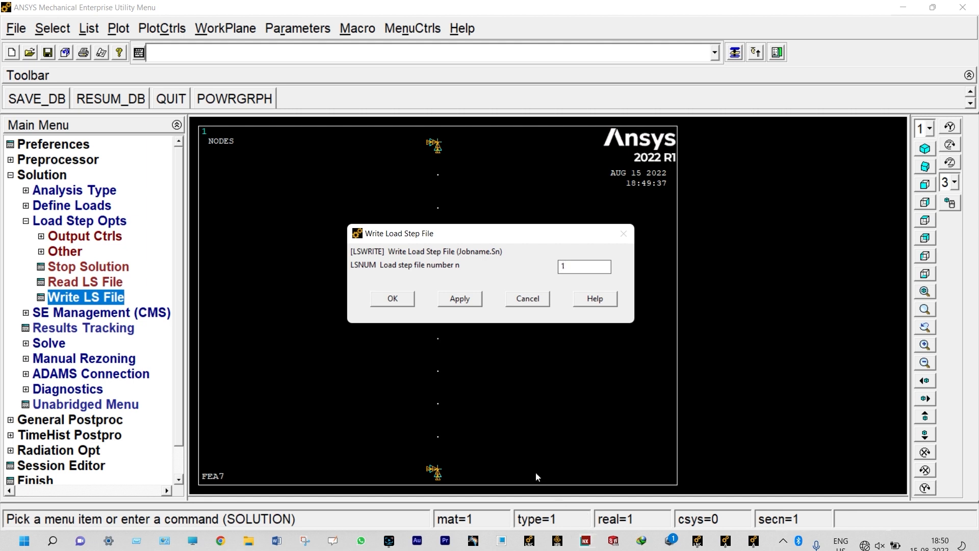
left_click(399, 301)
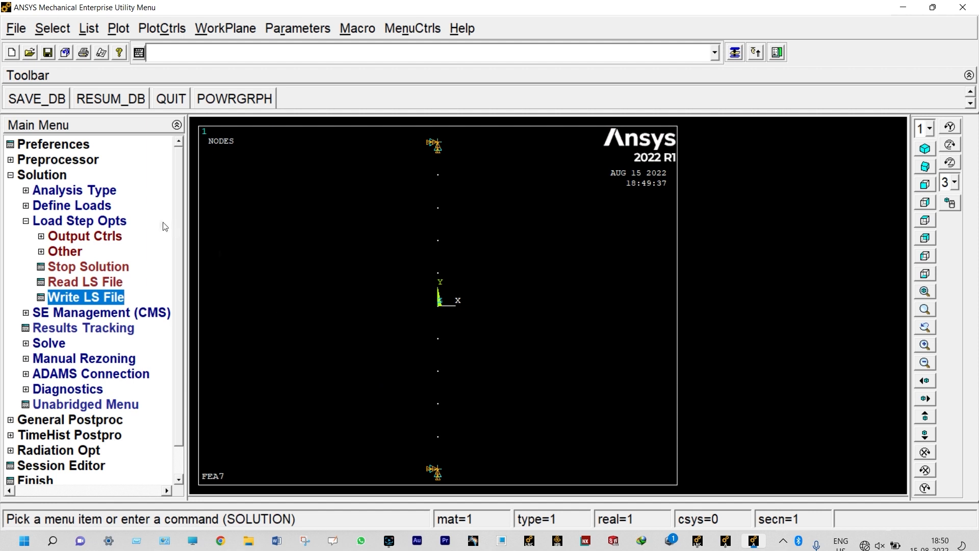
Set the time at end of loadstep to 0.02 in the solution controls and accept them
left_click(97, 191)
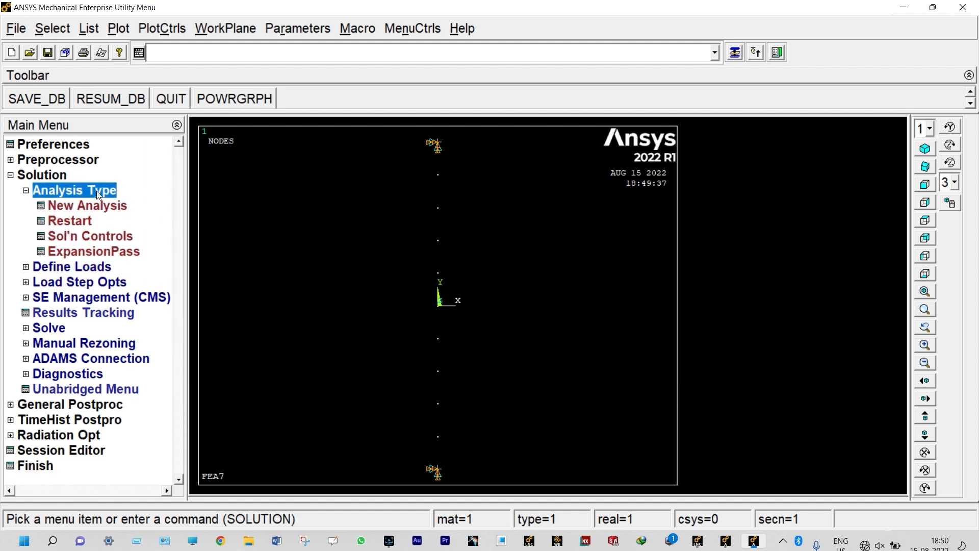
left_click(110, 236)
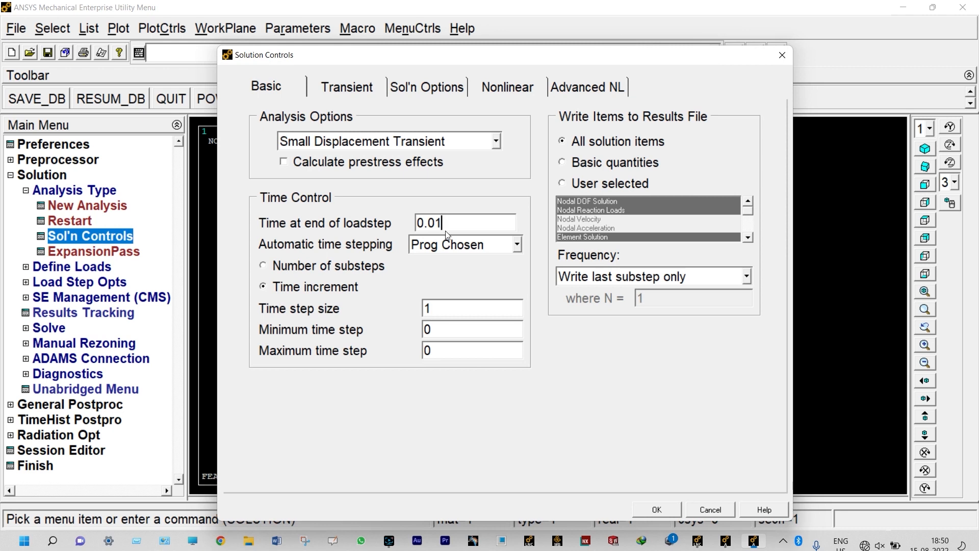
key("BackSpace")
type("2")
left_click(656, 510)
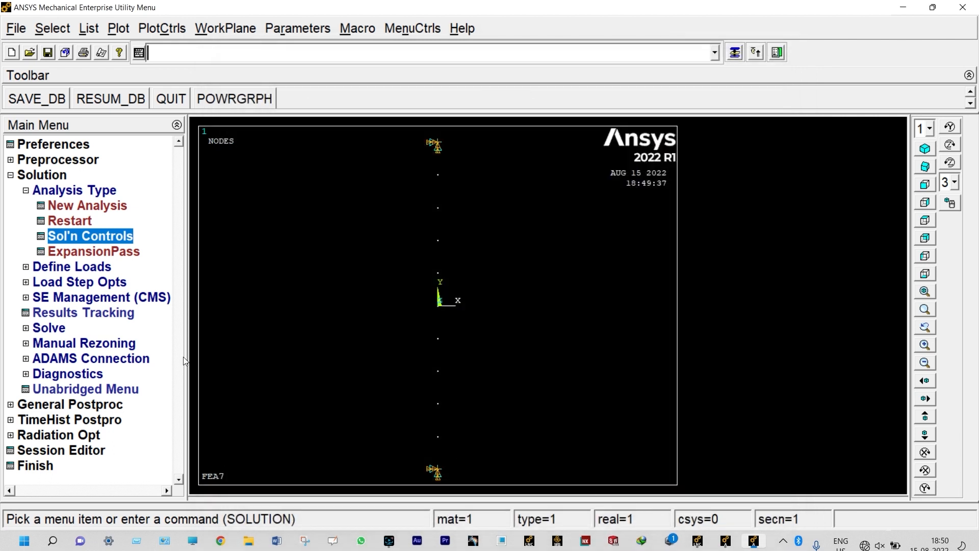
Apply a constant FX force of 100000 to the node at the middle of the beam
left_click(104, 268)
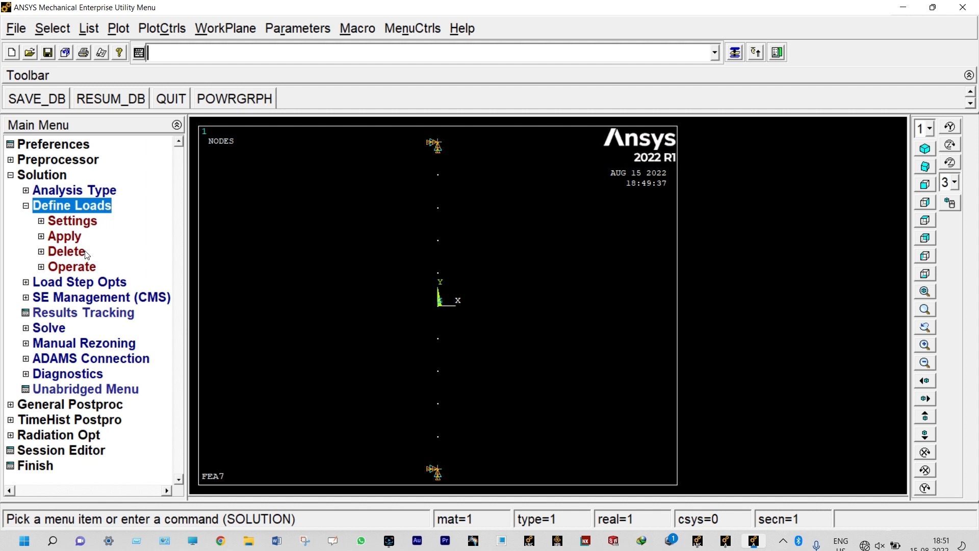
left_click(74, 238)
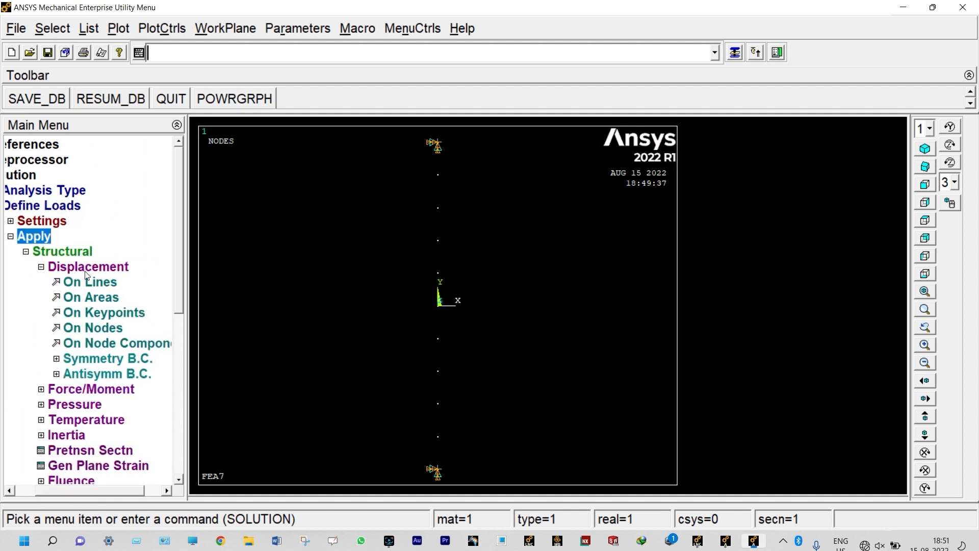
left_click(112, 390)
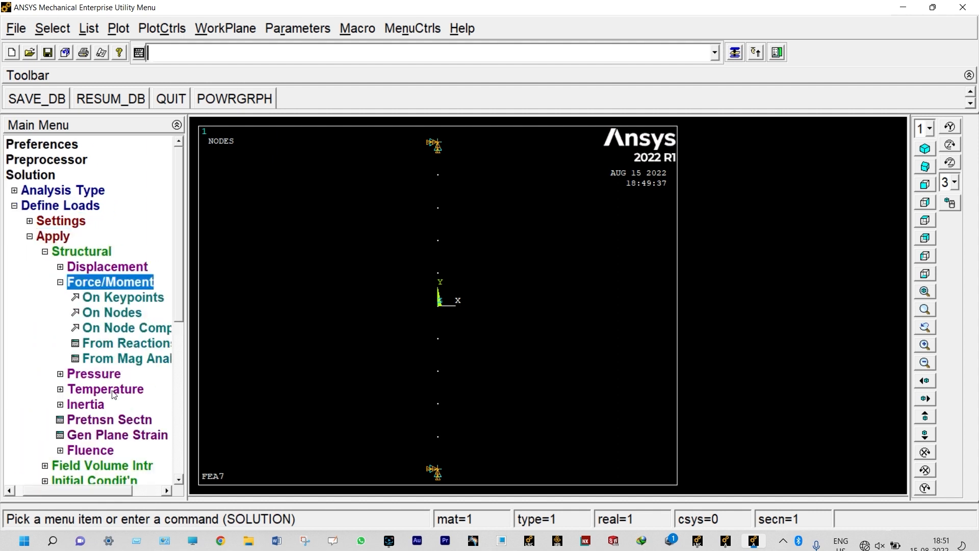
left_click(118, 312)
left_click(437, 312)
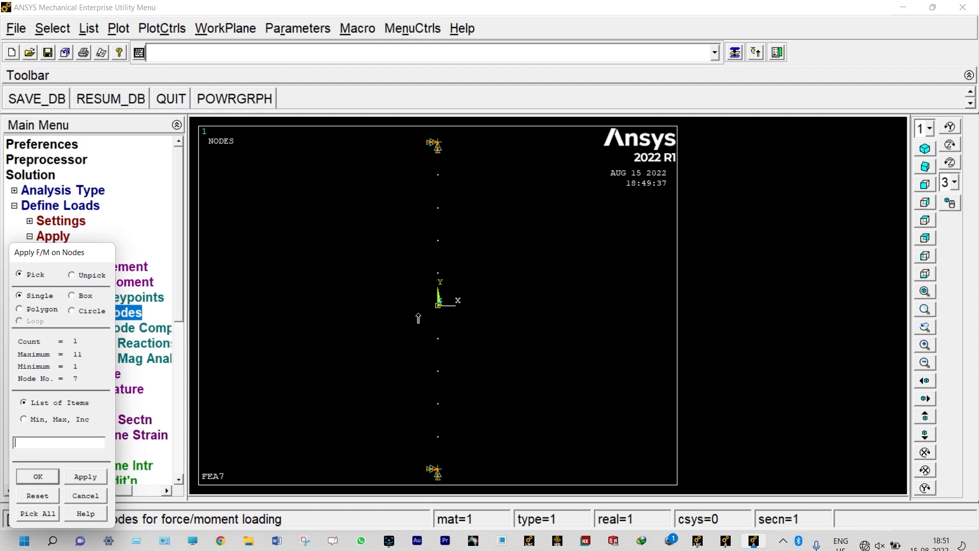
left_click(38, 476)
left_click(557, 290)
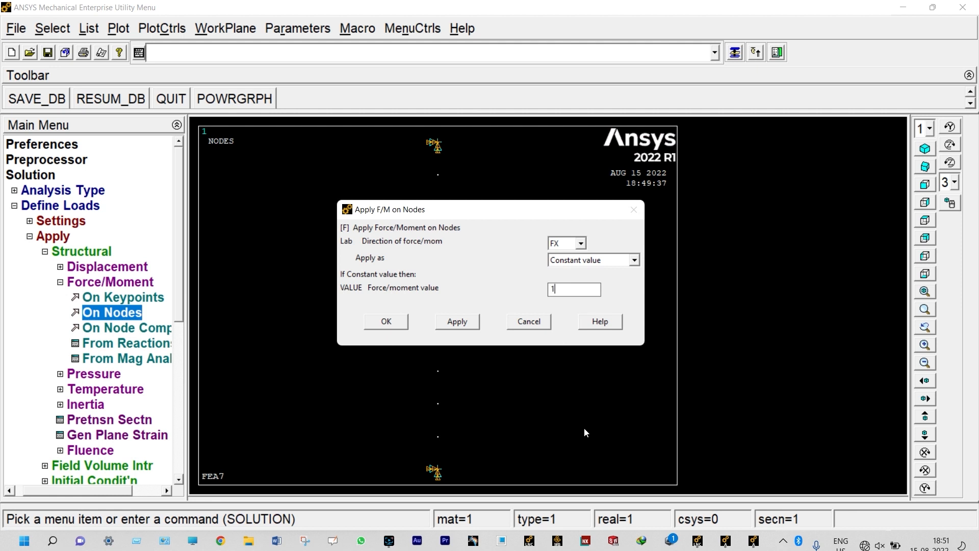
type("100000")
left_click(386, 323)
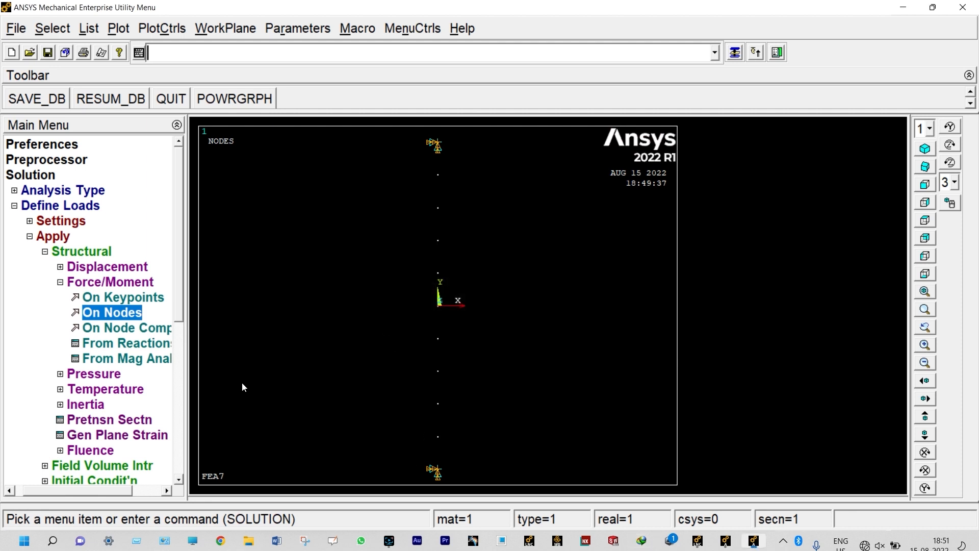
Write the loaded state with the midspan force to load step file number 2
left_click(30, 237)
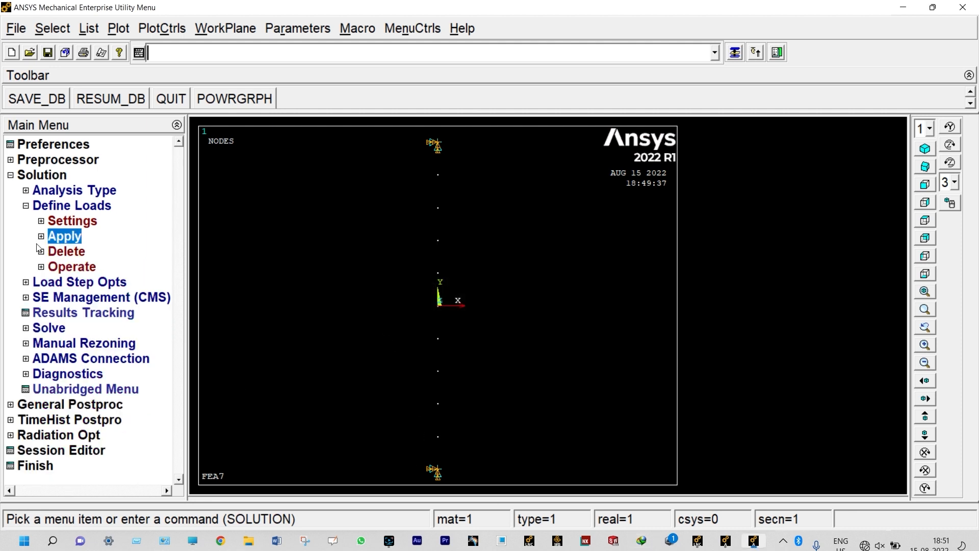
left_click(55, 283)
left_click(86, 297)
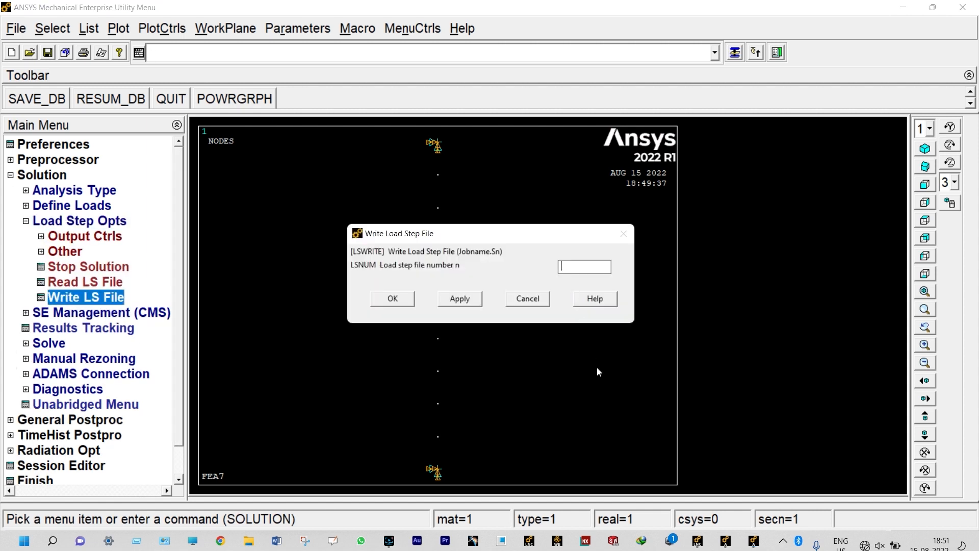
type("2")
left_click(401, 300)
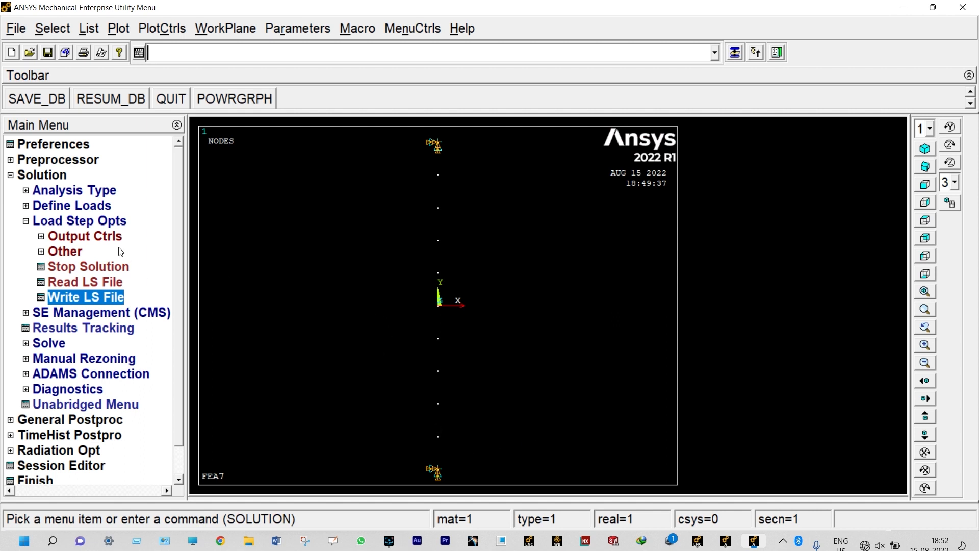
Set the time at end of loadstep to 0.03 in the solution controls and accept them
left_click(102, 196)
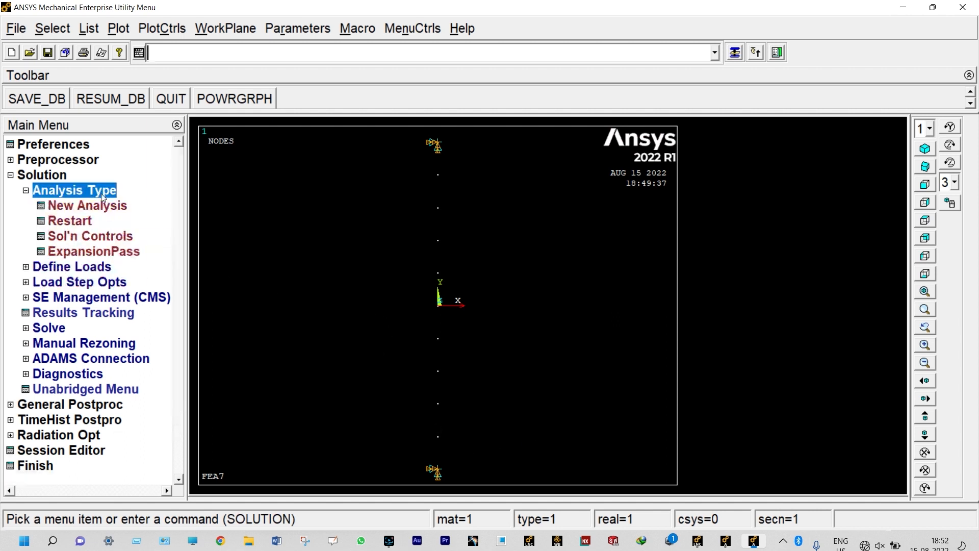
left_click(116, 238)
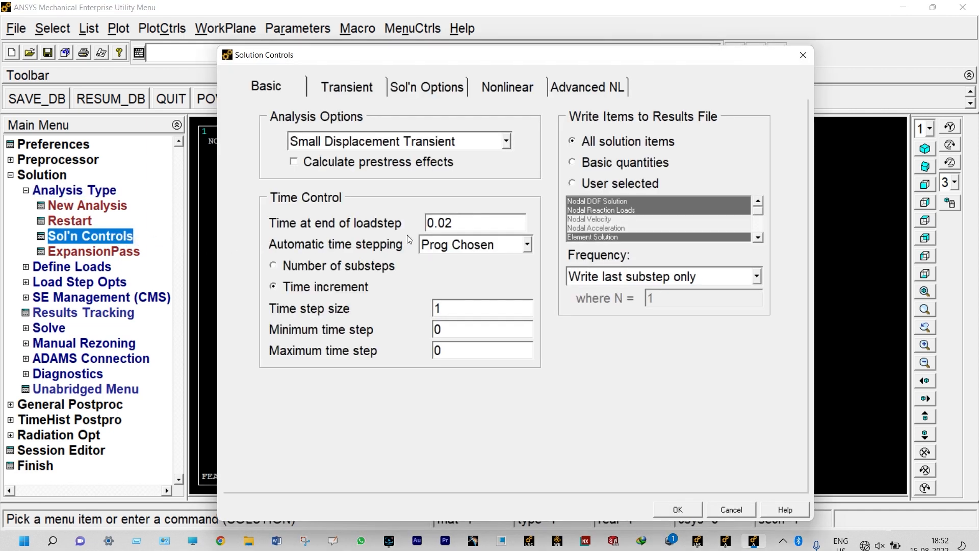
key("BackSpace")
type("3")
left_click(674, 509)
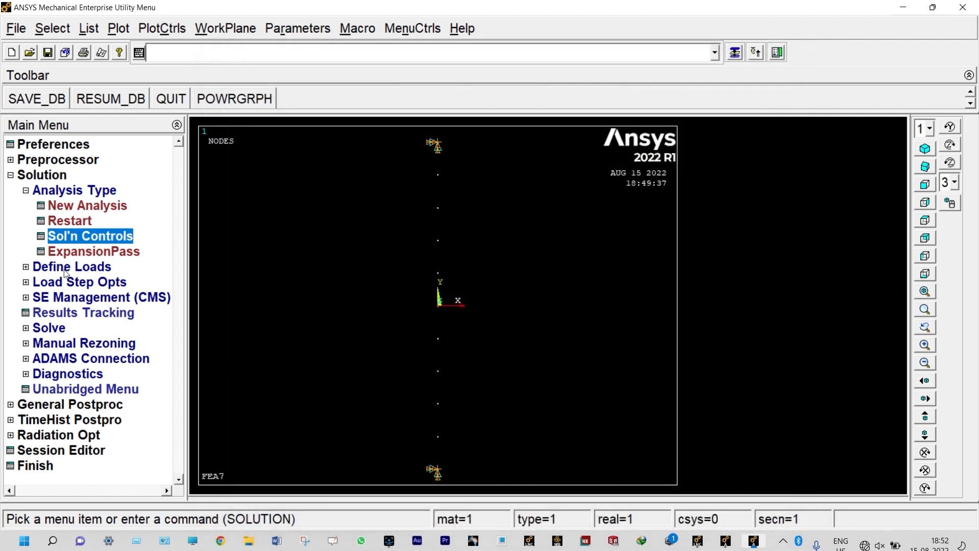
Delete all forces and moments on the node at the middle of the beam
left_click(65, 269)
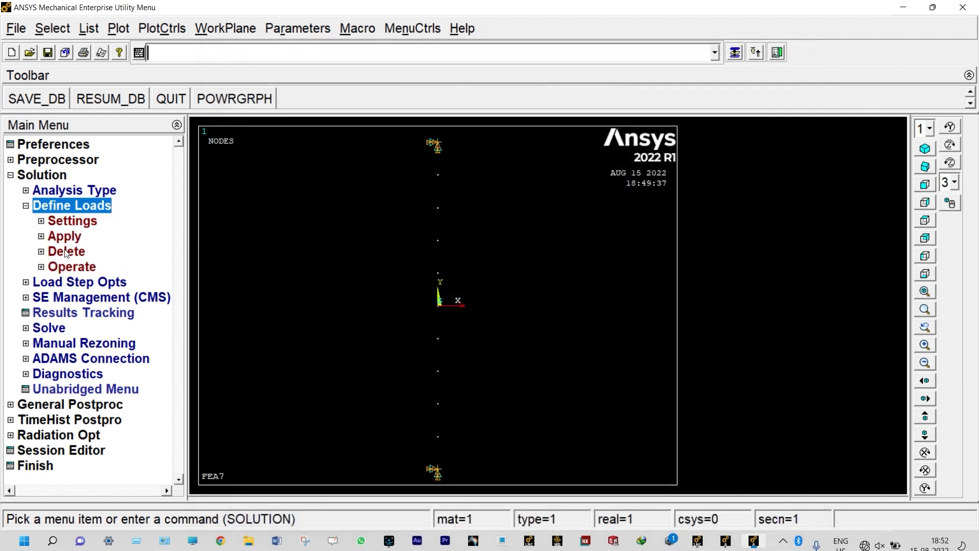
left_click(66, 252)
left_click(91, 280)
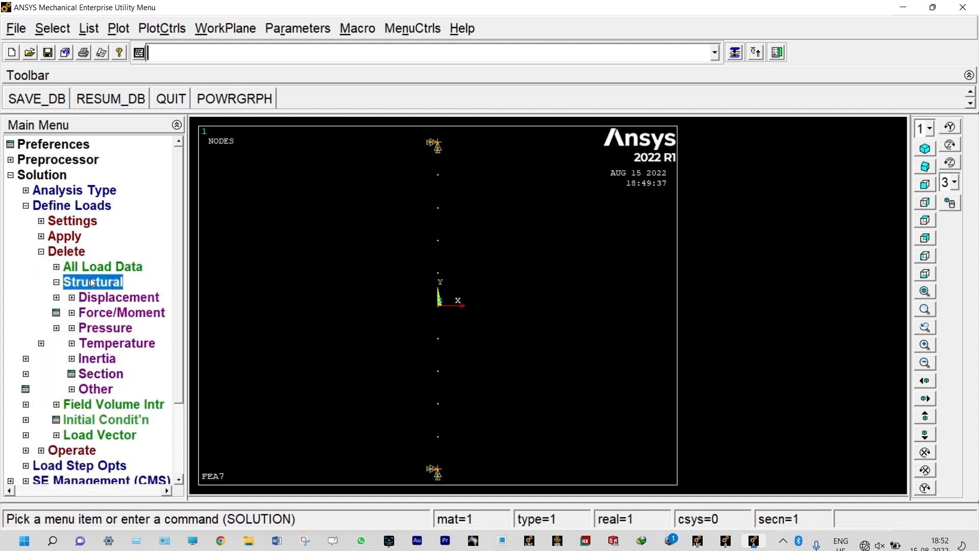
left_click(109, 313)
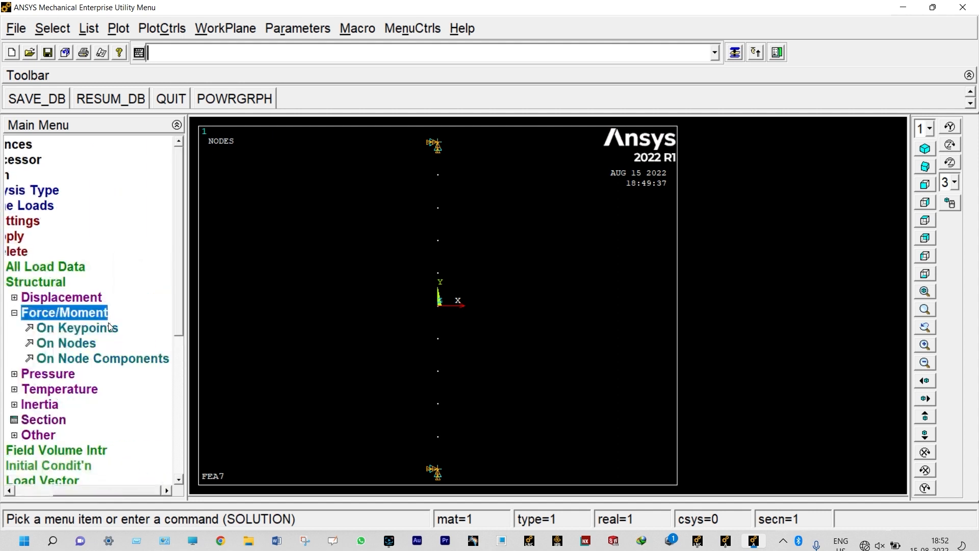
left_click(91, 342)
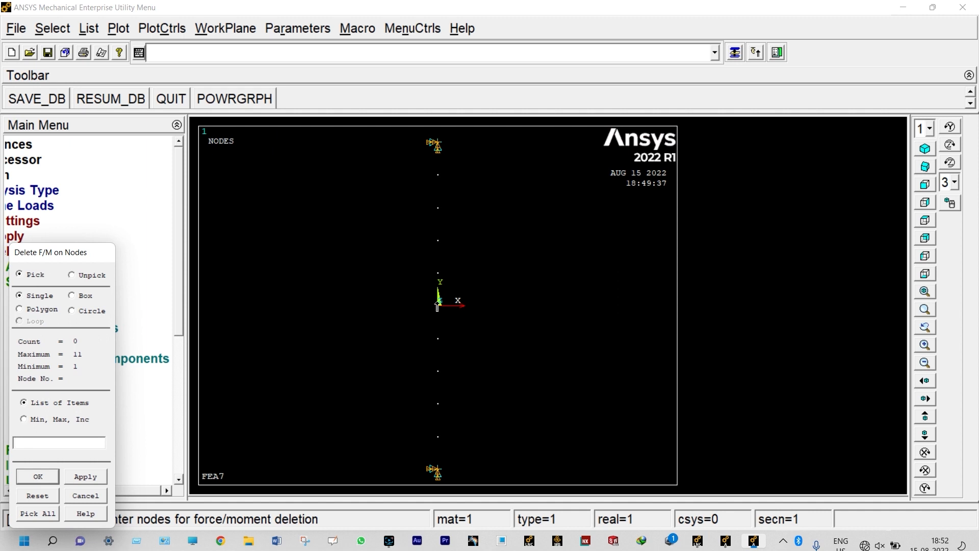
left_click(41, 476)
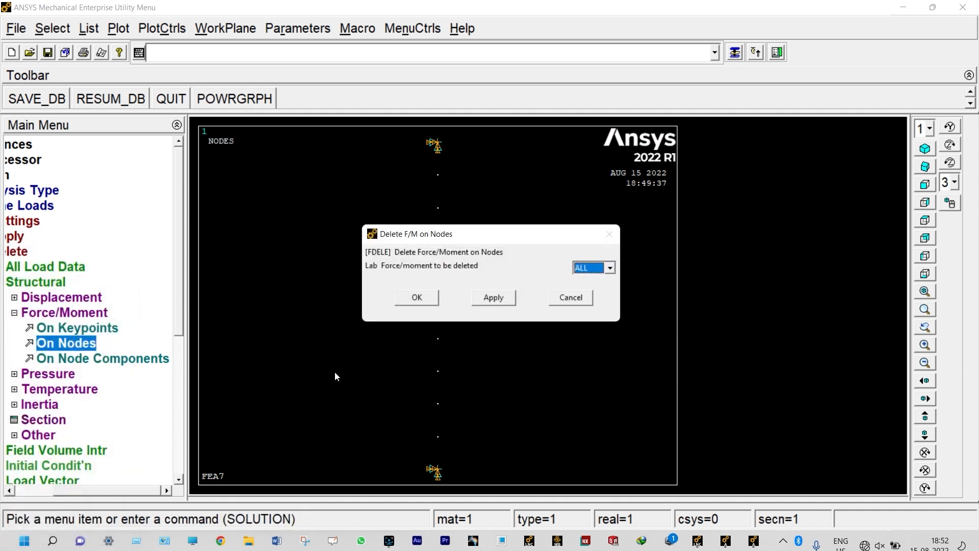
left_click(411, 299)
Write the unloaded state without the midspan force to load step file number 3
scroll(181, 374, "down", 3)
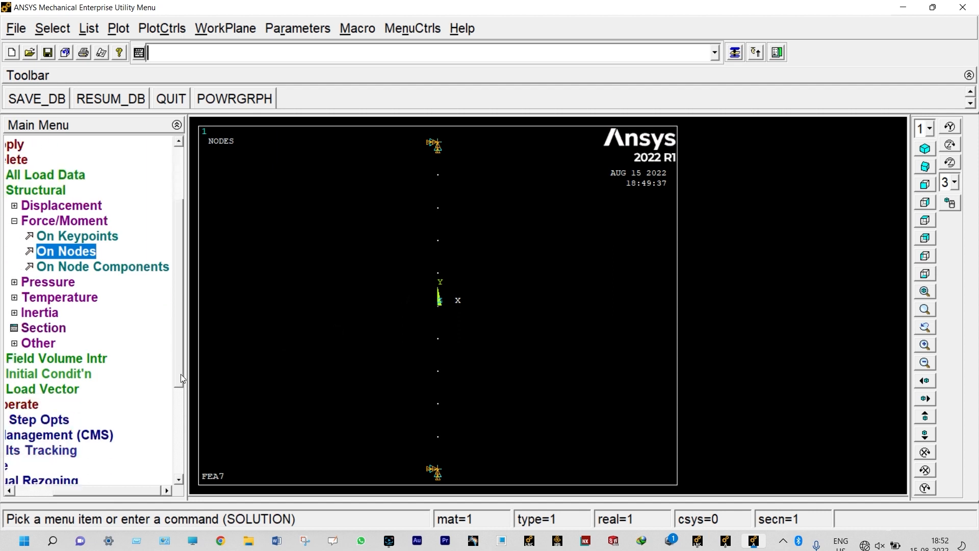
left_click_drag(74, 490, 36, 490)
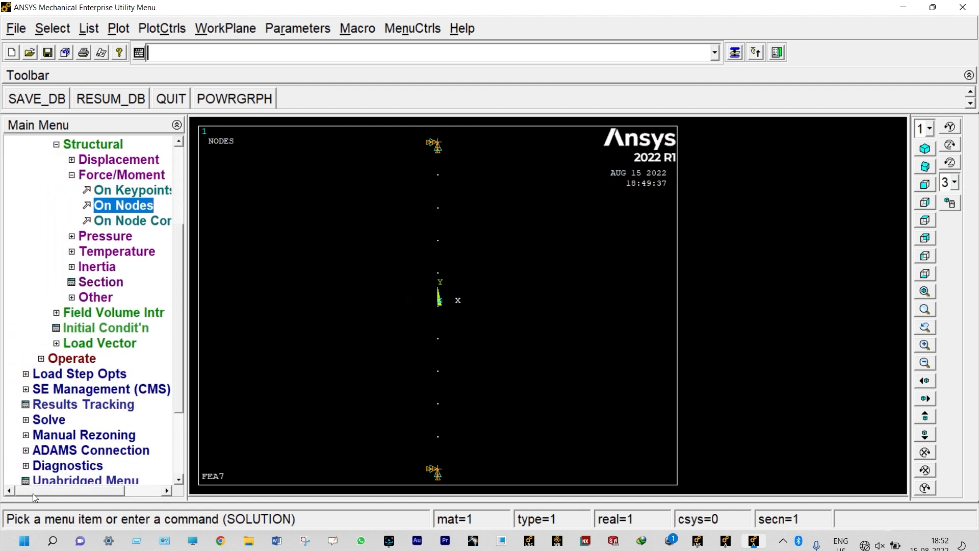
left_click(76, 375)
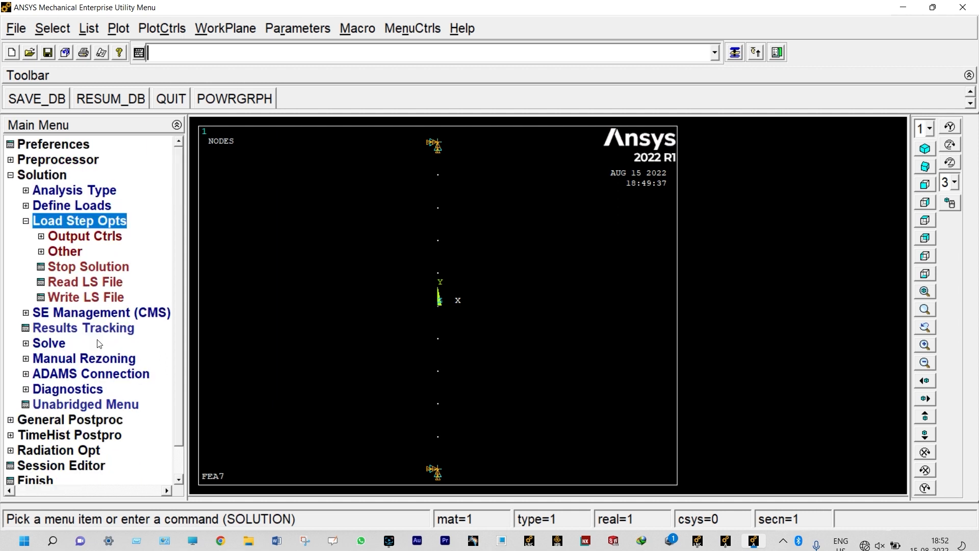
left_click(100, 300)
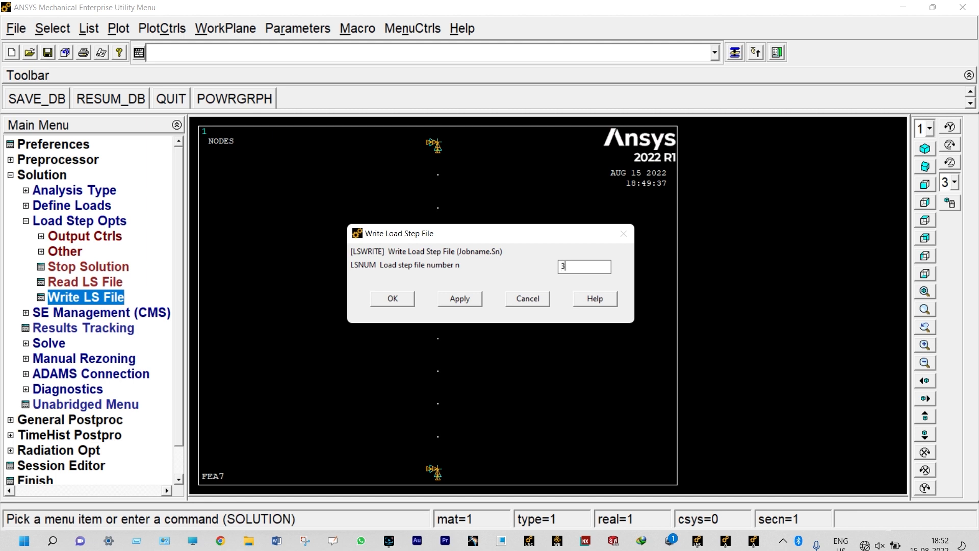
left_click(395, 300)
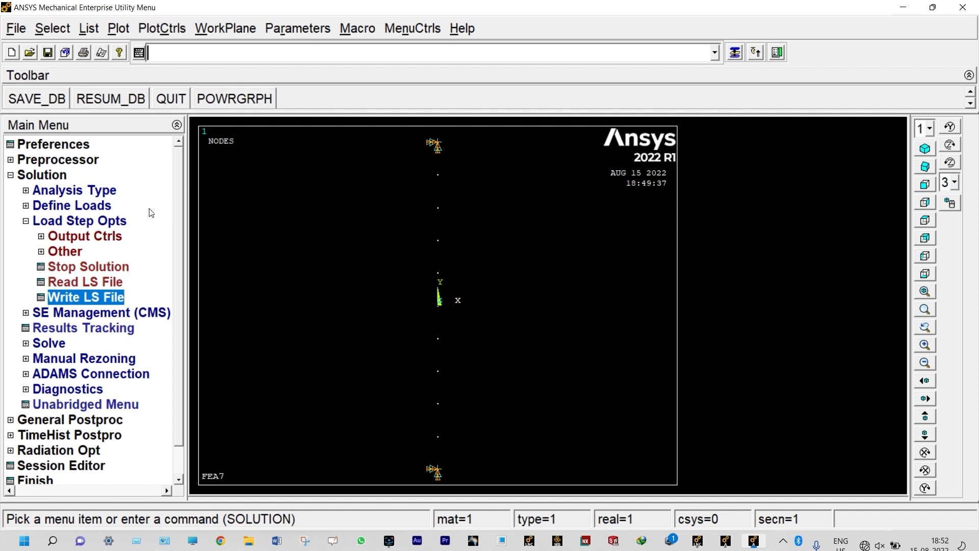
Set the time at end of loadstep to 0.04 in the solution controls and accept them
left_click(108, 192)
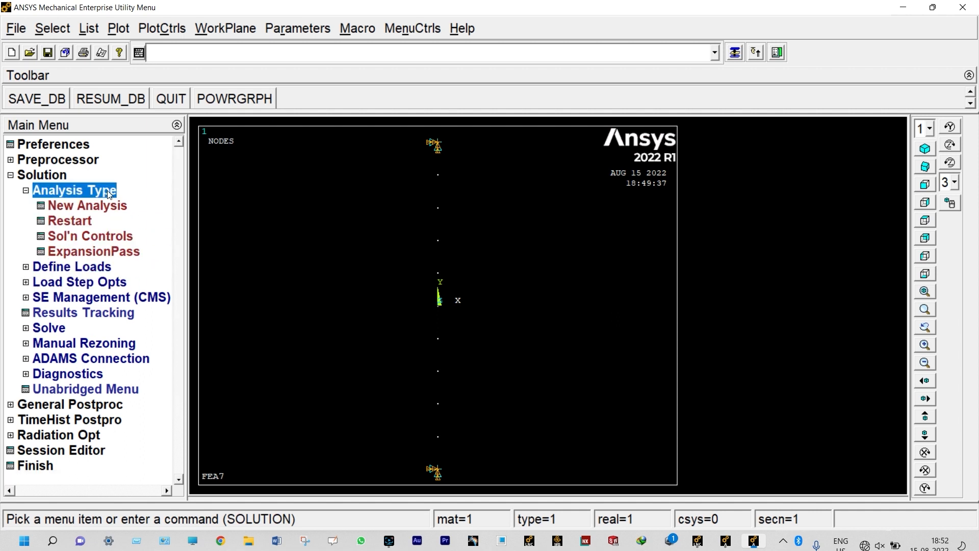
left_click(116, 237)
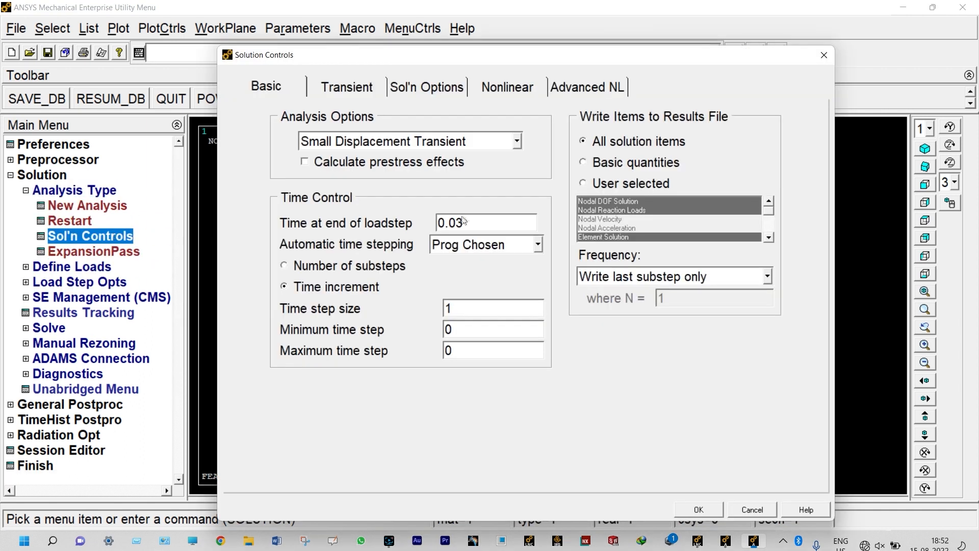
left_click(466, 223)
key("BackSpace")
type("4")
left_click(688, 511)
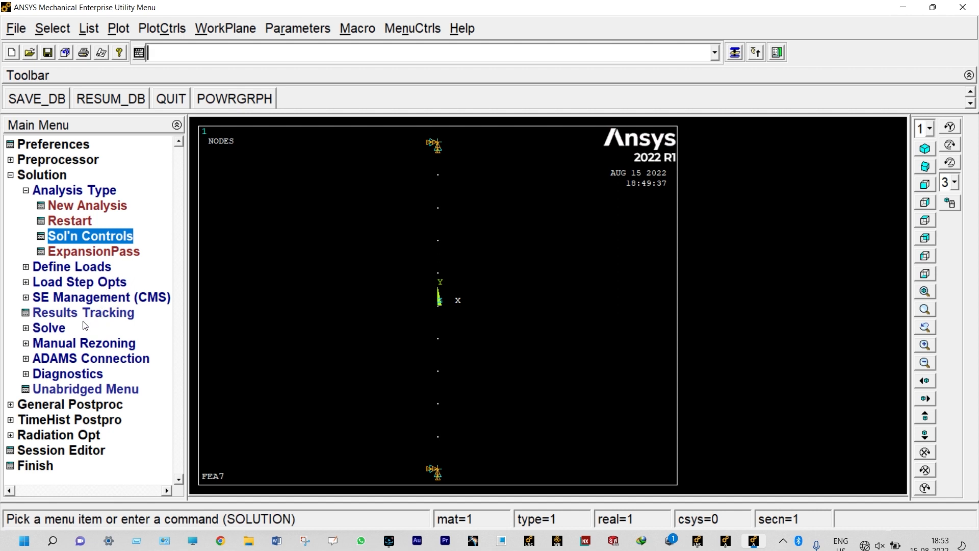
Write the current load step to load step file number 4
left_click(93, 283)
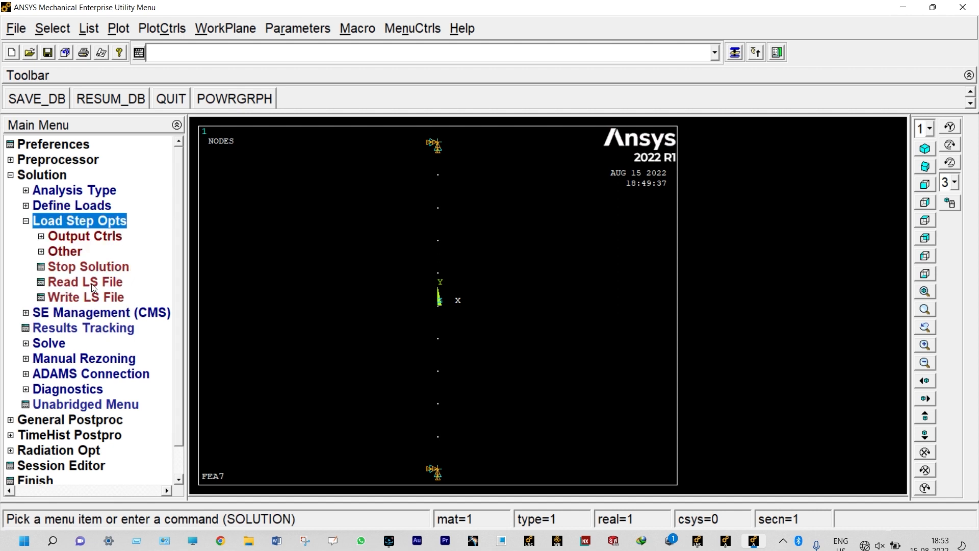
left_click(96, 301)
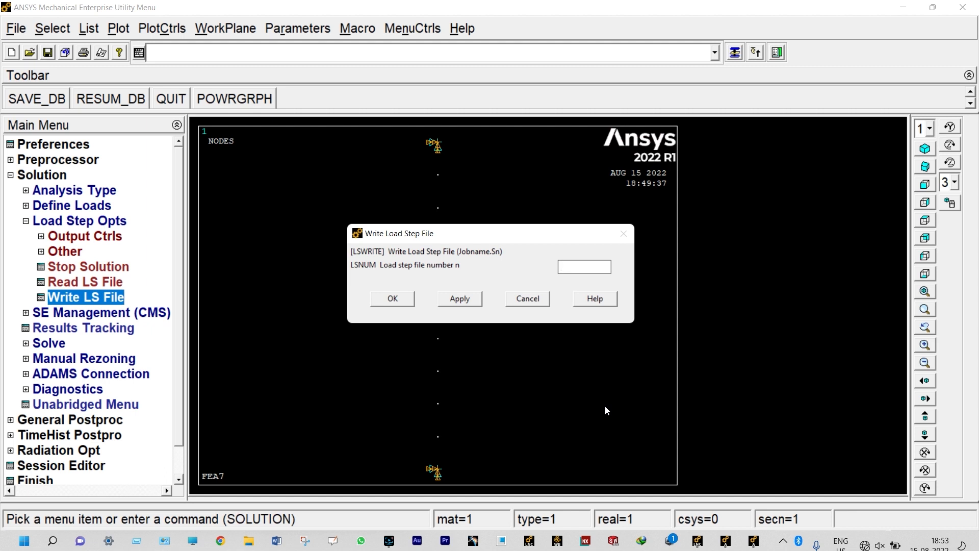
type("4")
left_click(389, 300)
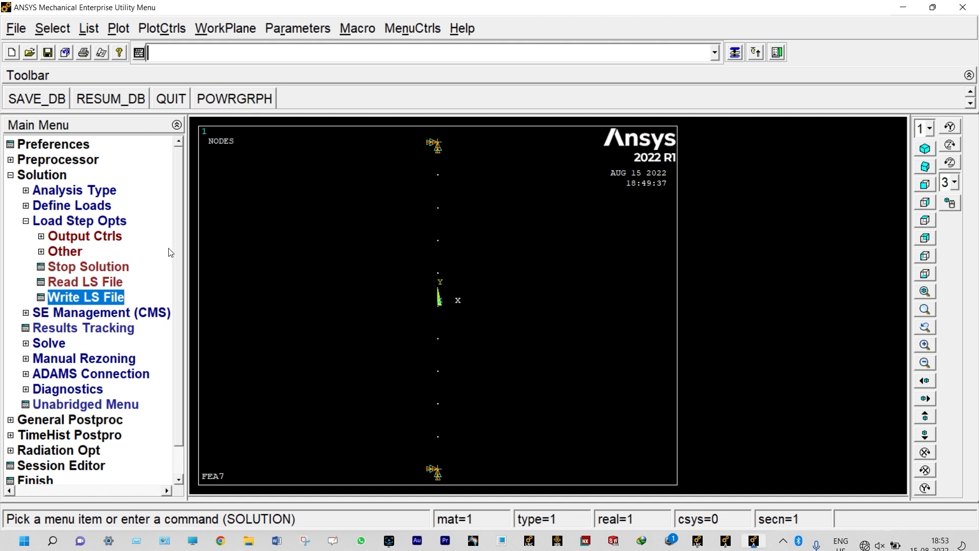
Set the time at end of loadstep to 0.05 in the solution controls and accept them
left_click(102, 192)
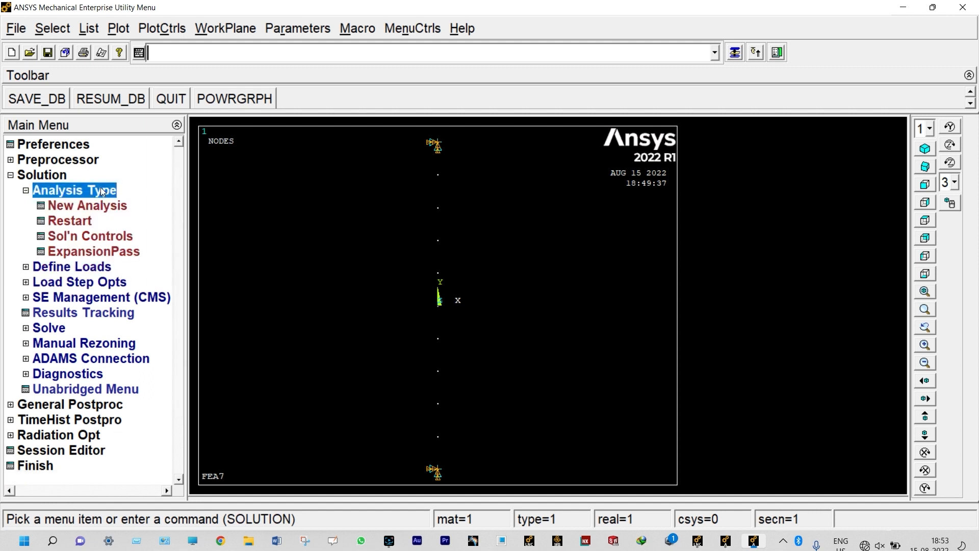
left_click(96, 235)
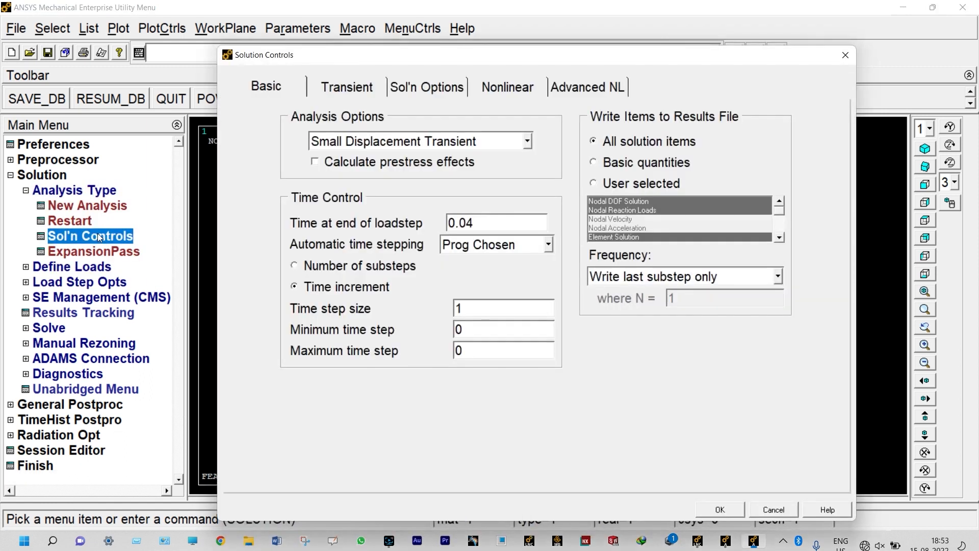
left_click(475, 225)
key("BackSpace")
type("5")
left_click(708, 511)
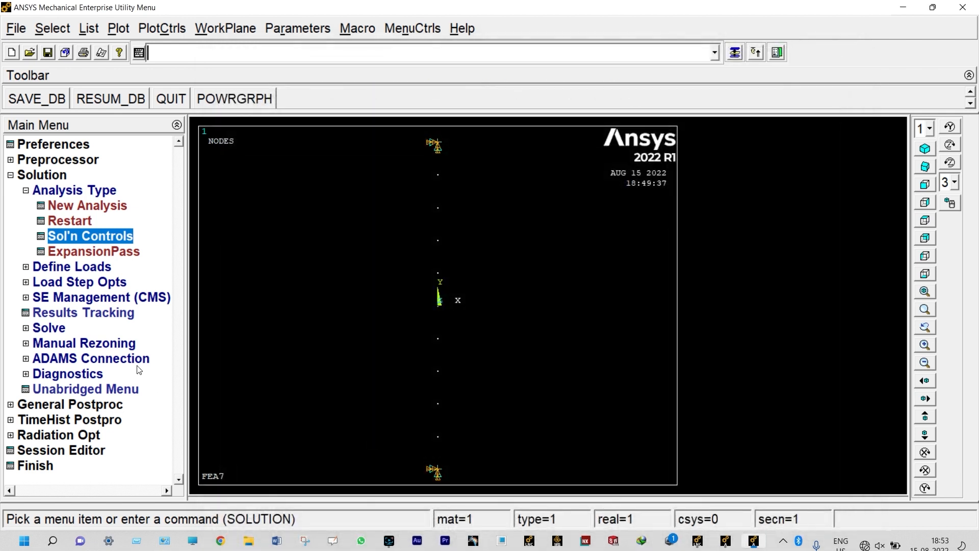
Write the current load step to load step file number 5
left_click(93, 287)
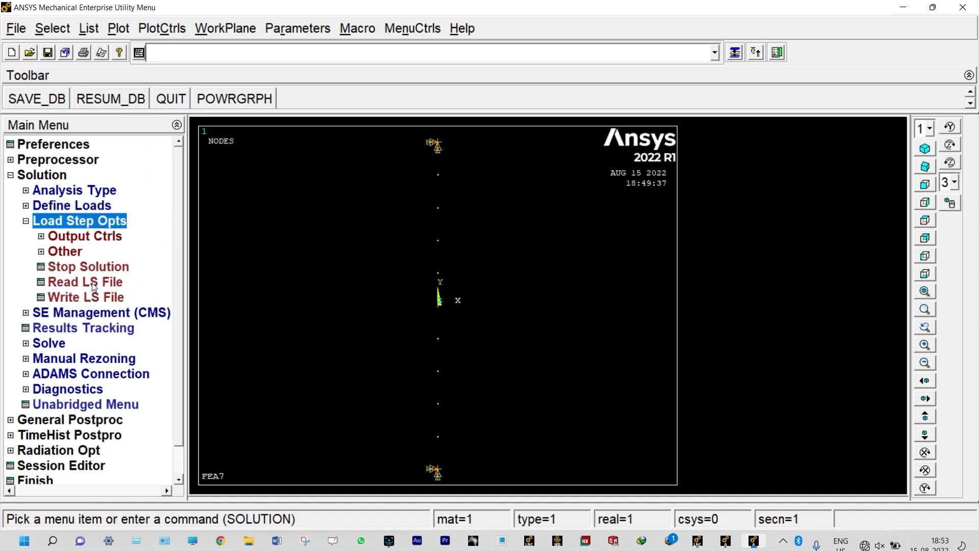
left_click(92, 296)
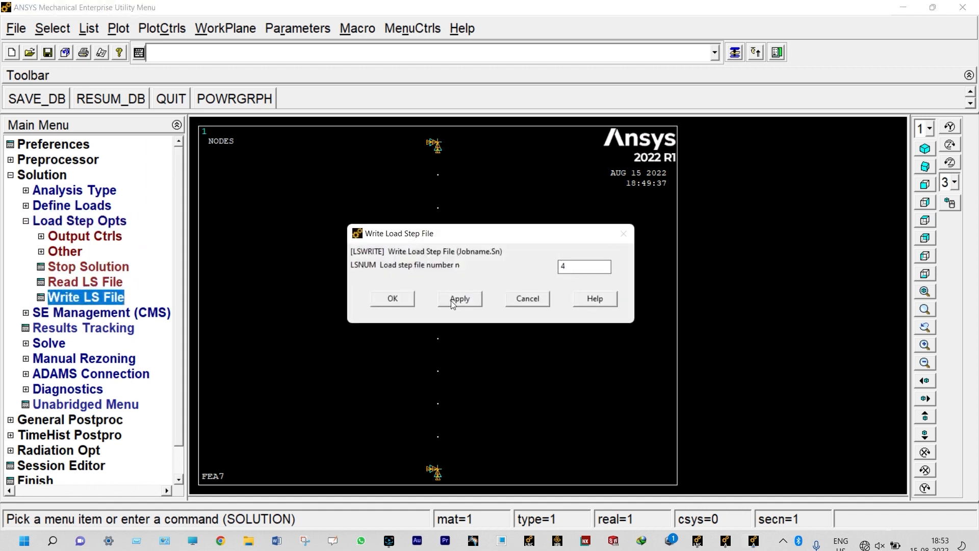
left_click(577, 266)
key("BackSpace")
type("5")
left_click(393, 298)
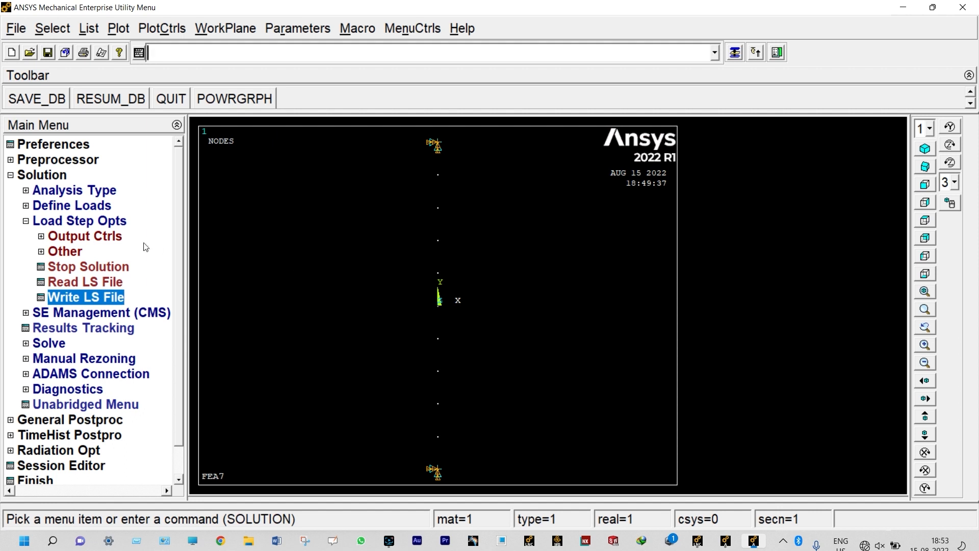
Update the time at end of loadstep for the sixth load step in the solution controls and accept them
left_click(98, 192)
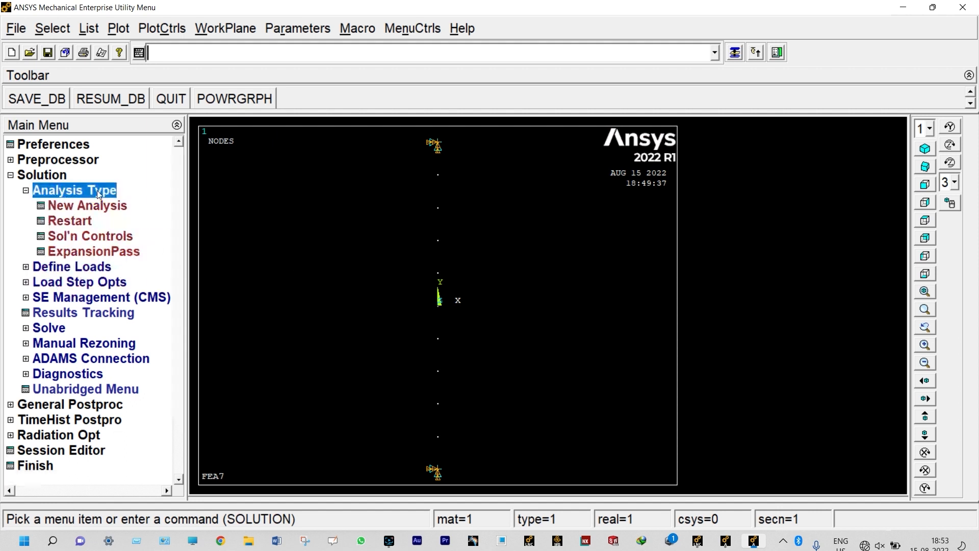
left_click(98, 237)
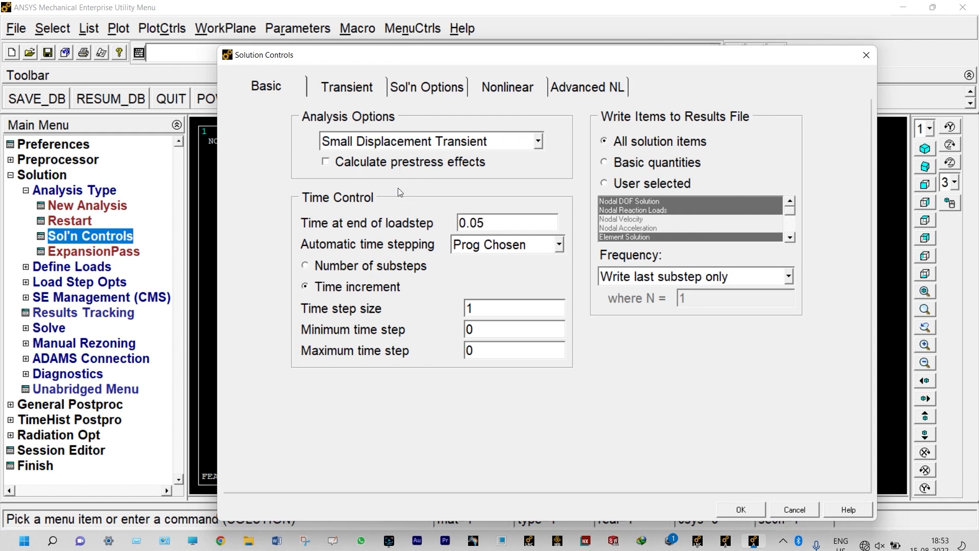
key("BackSpace")
type("8")
left_click(740, 509)
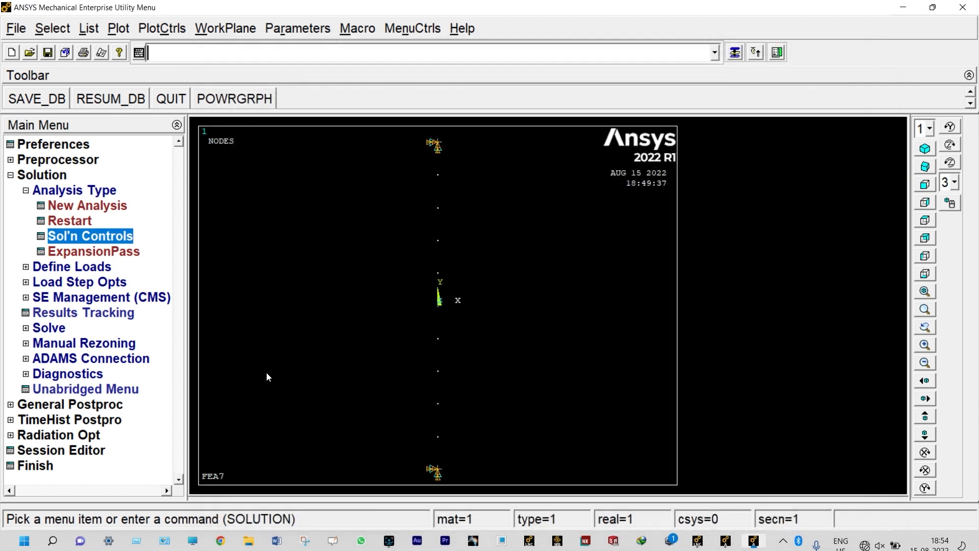
Write the current load step to load step file number 6
left_click(107, 284)
left_click(119, 296)
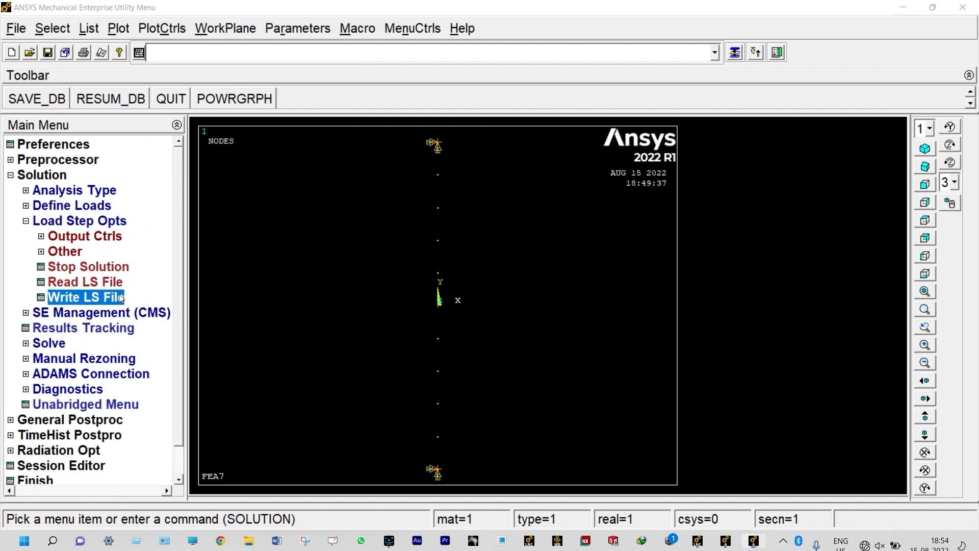
left_click(569, 261)
key("BackSpace")
type("6")
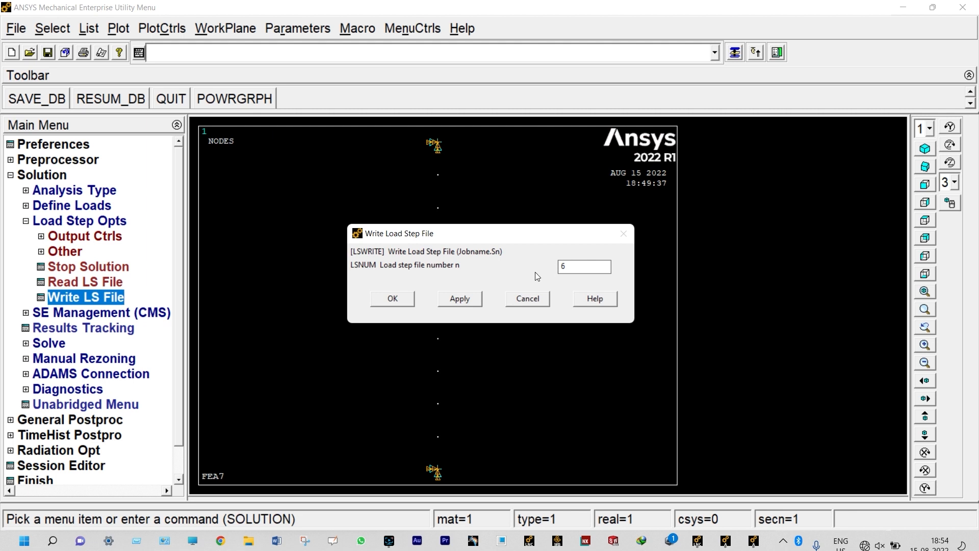
left_click(392, 299)
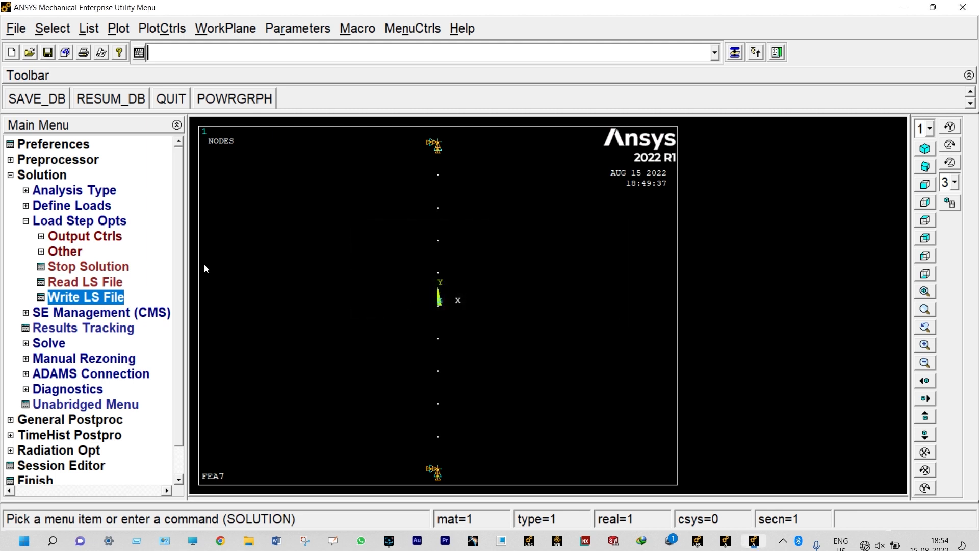
Set the time at end of loadstep to 0.07 in the solution controls and accept them
left_click(91, 189)
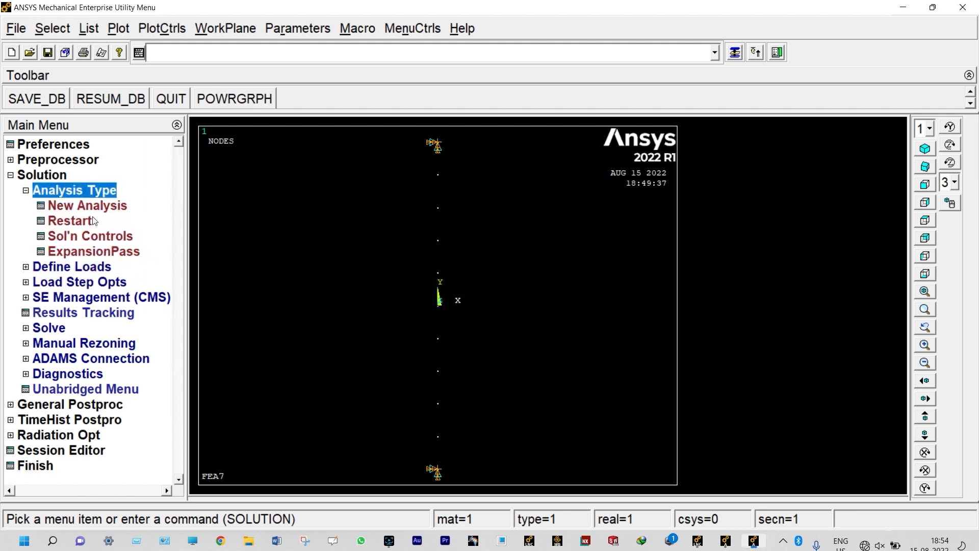
left_click(95, 236)
key("BackSpace")
type("7")
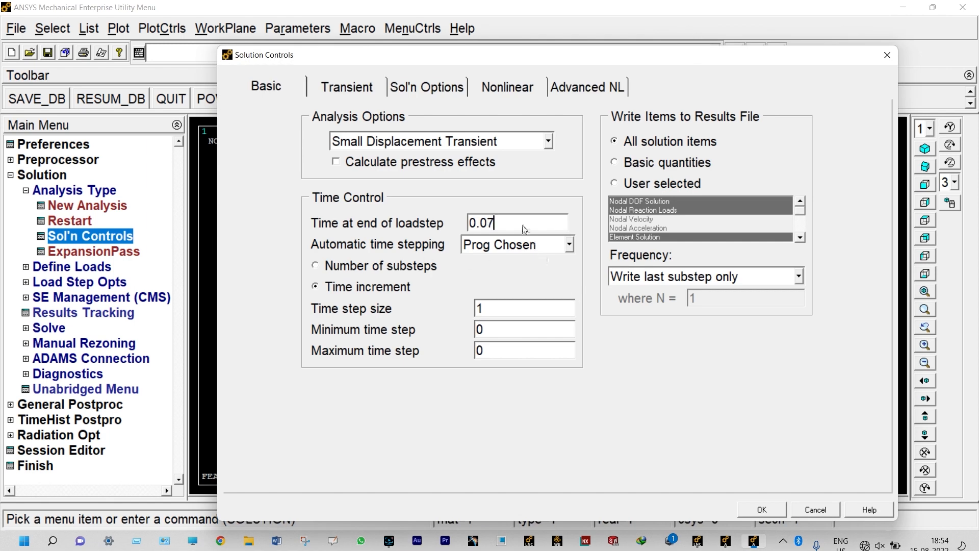
left_click(759, 510)
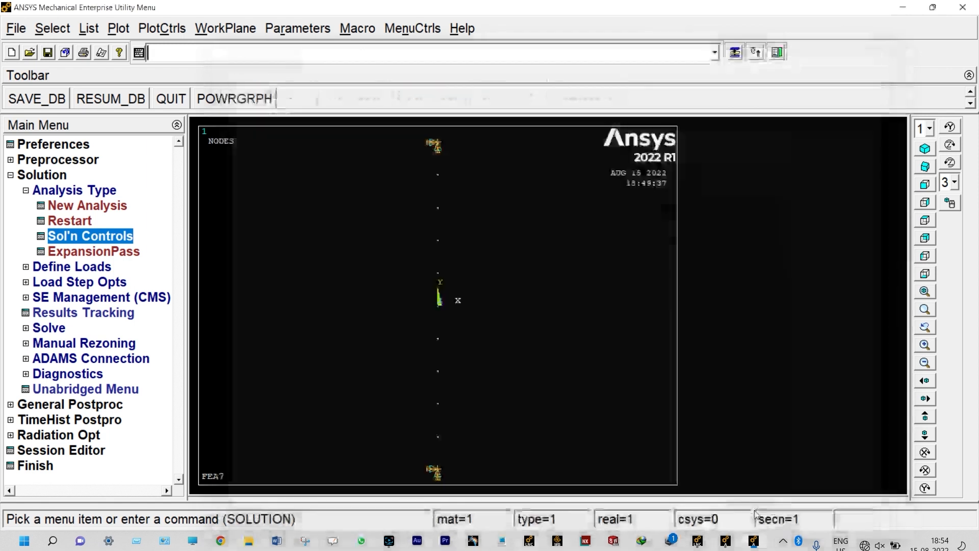
Write the current load step to load step file number 7
left_click(97, 284)
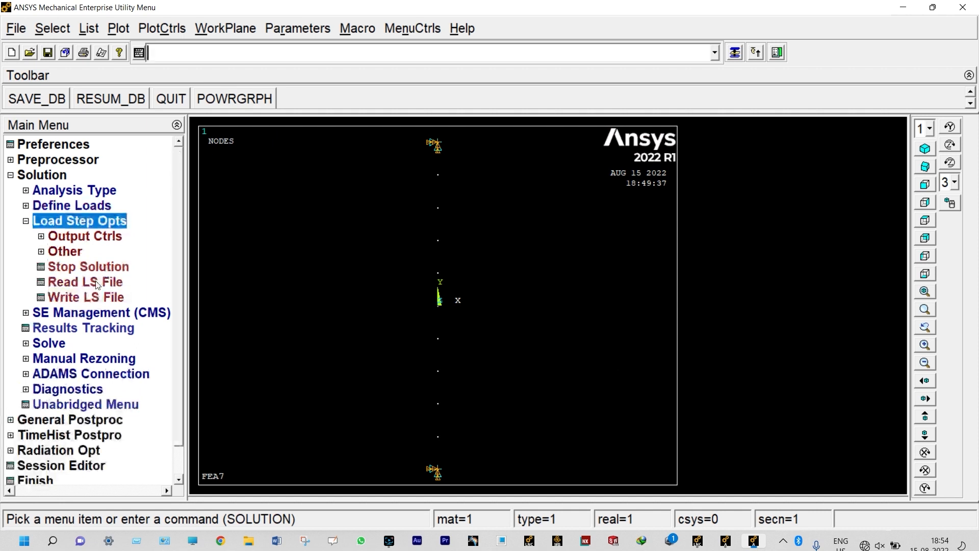
left_click(95, 297)
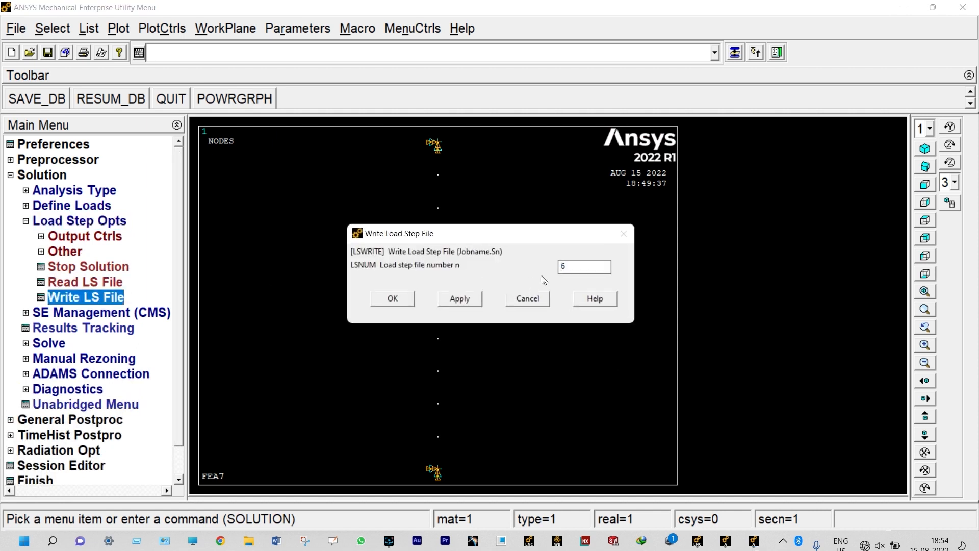
type("7")
left_click(392, 298)
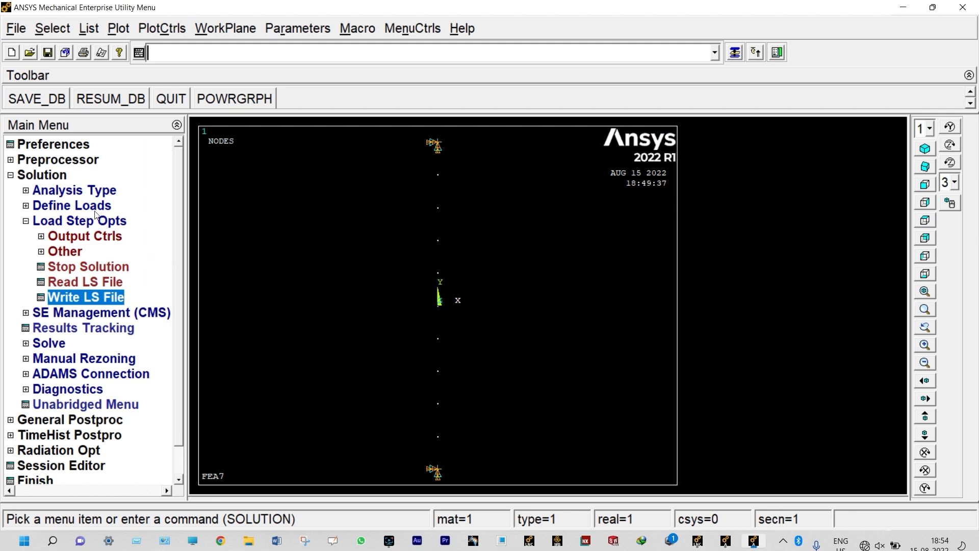
Set the time at end of loadstep to 0.08 in the solution controls and accept them
left_click(92, 190)
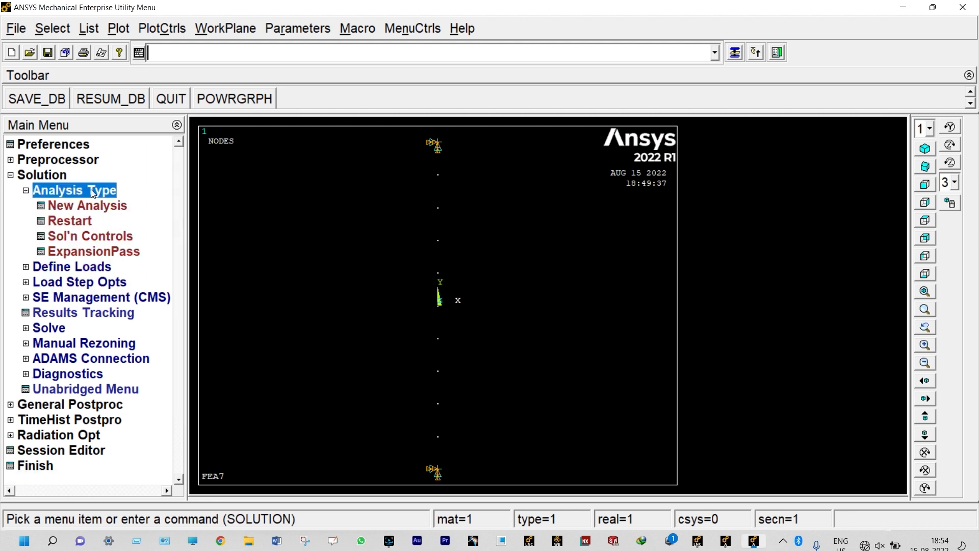
left_click(102, 239)
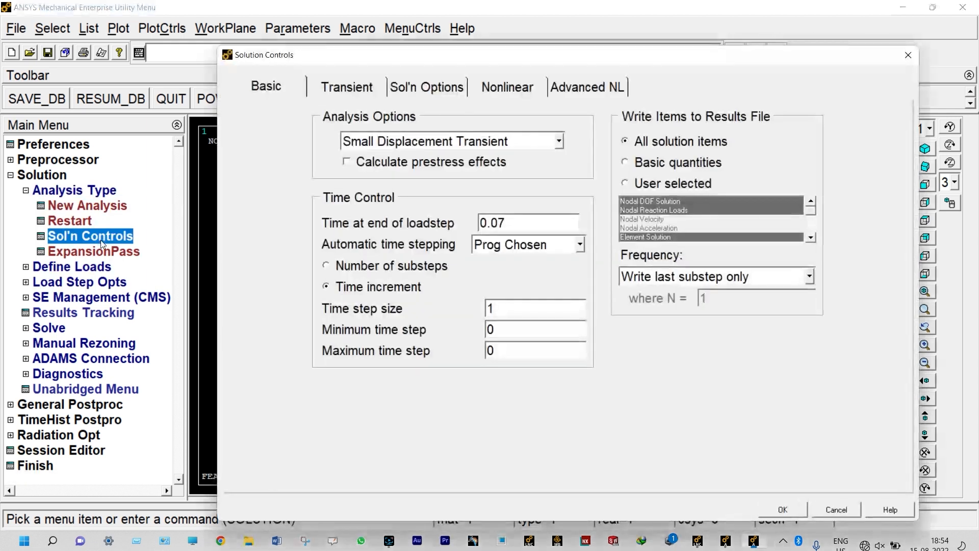
left_click(506, 221)
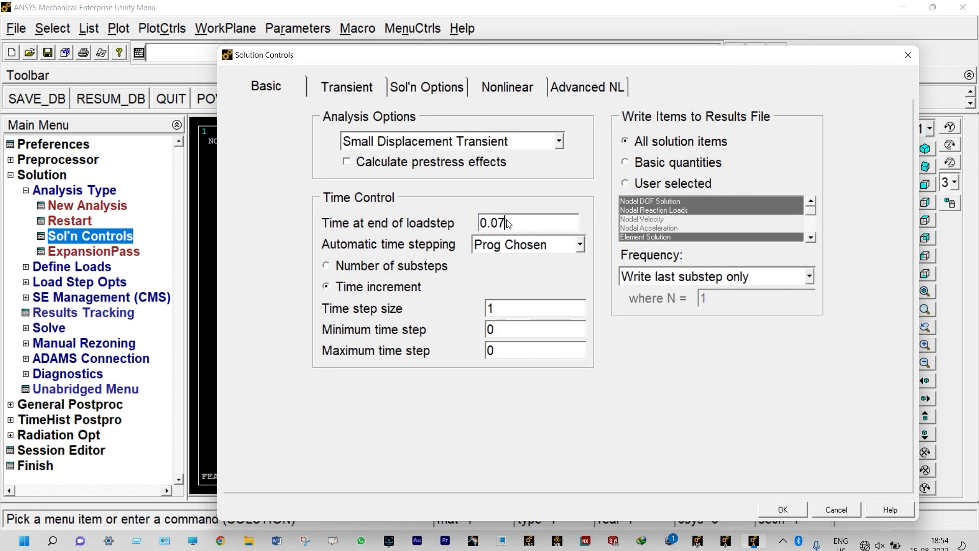
type("8")
left_click(782, 509)
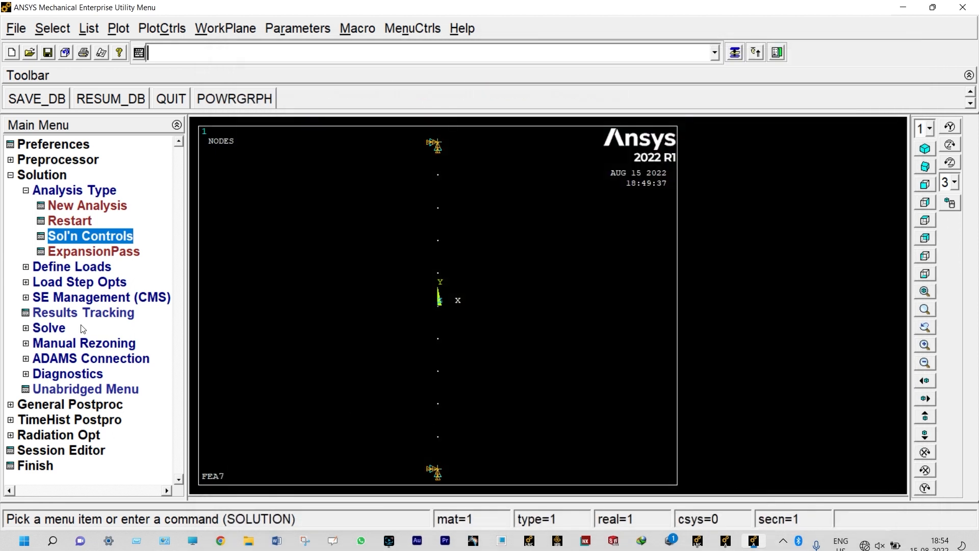
Write the current load step to load step file number 8
left_click(86, 282)
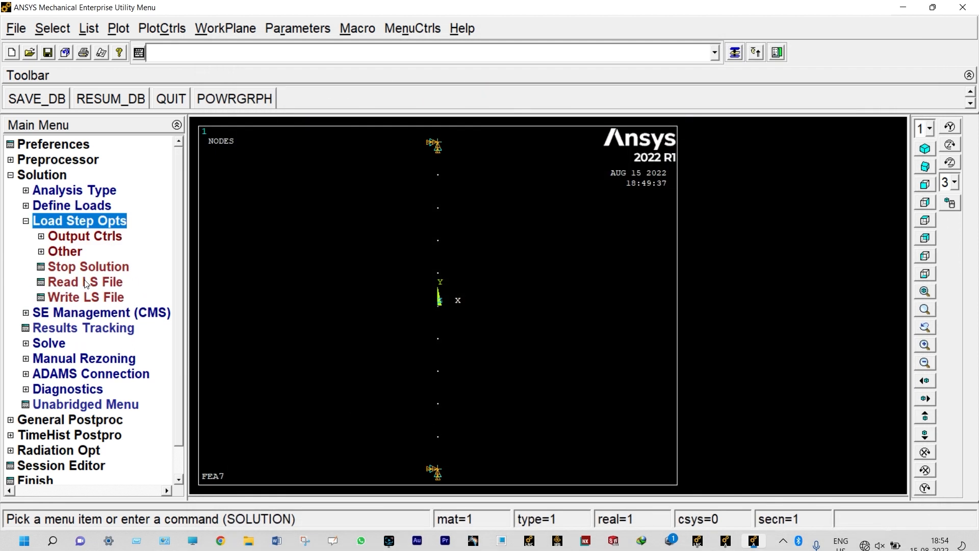
left_click(85, 297)
left_click(569, 266)
type("8")
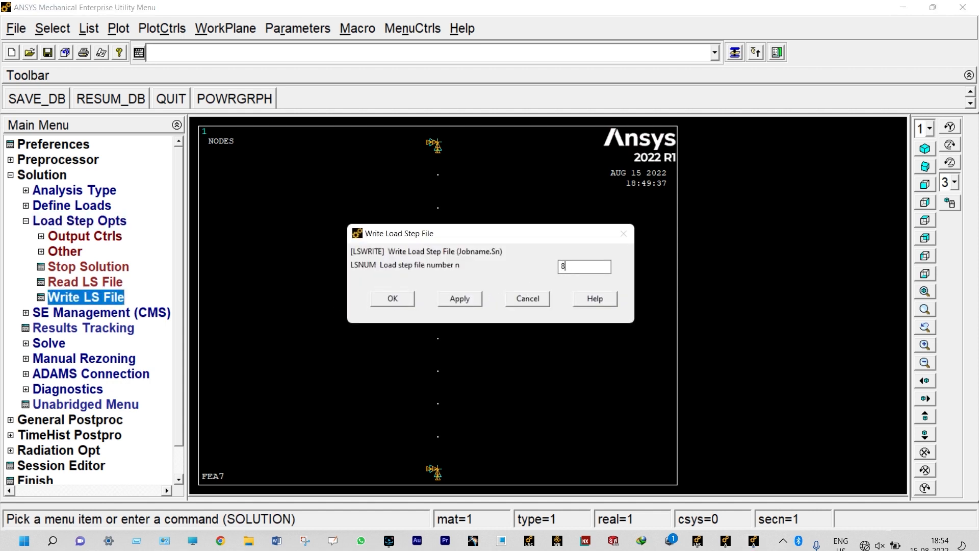
left_click(396, 301)
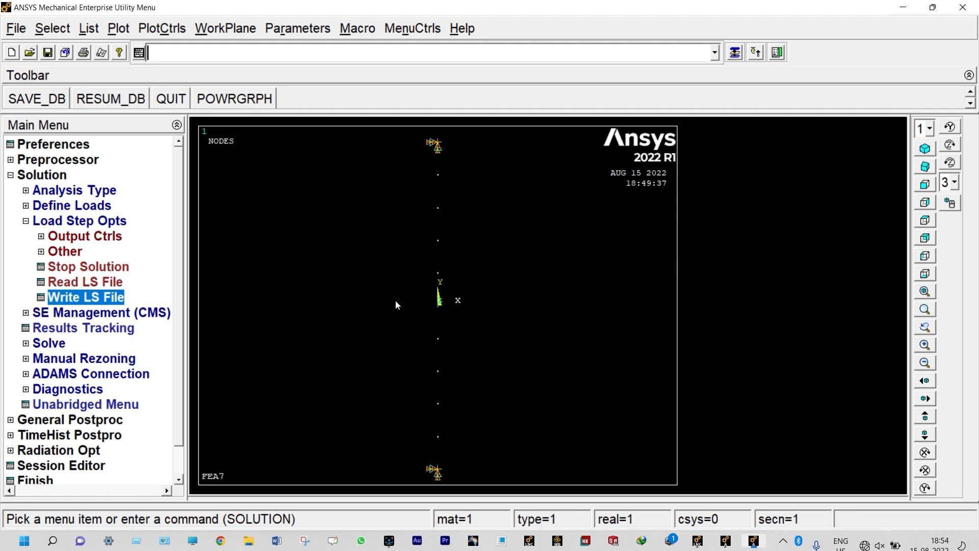
Update the time at end of loadstep for the ninth load step in the solution controls and accept them
left_click(93, 191)
left_click(94, 238)
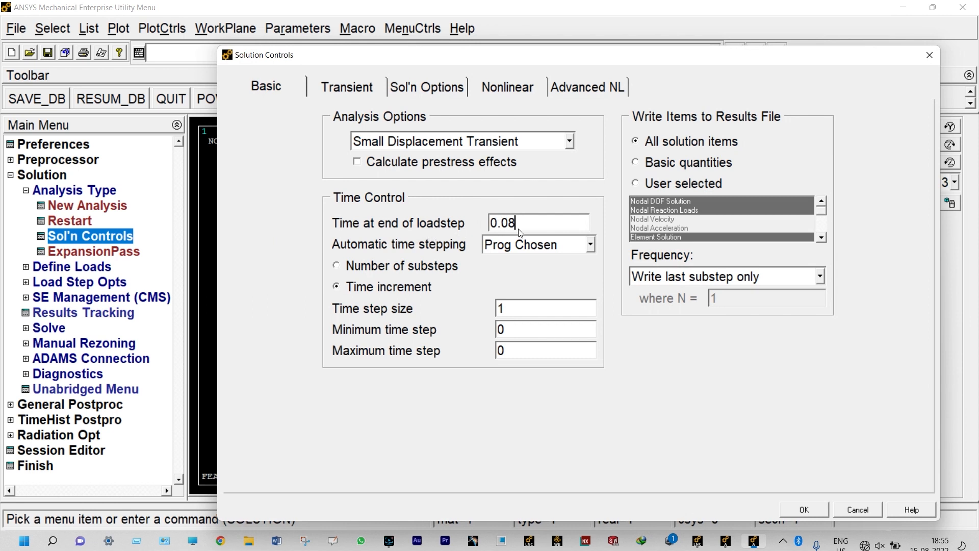
left_click(803, 509)
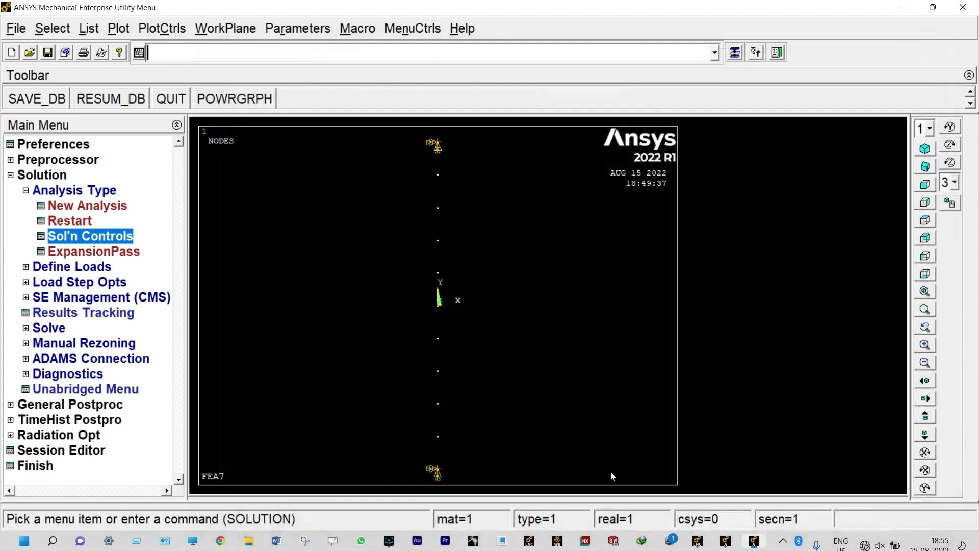
Write the current load step to load step file number 9
left_click(67, 284)
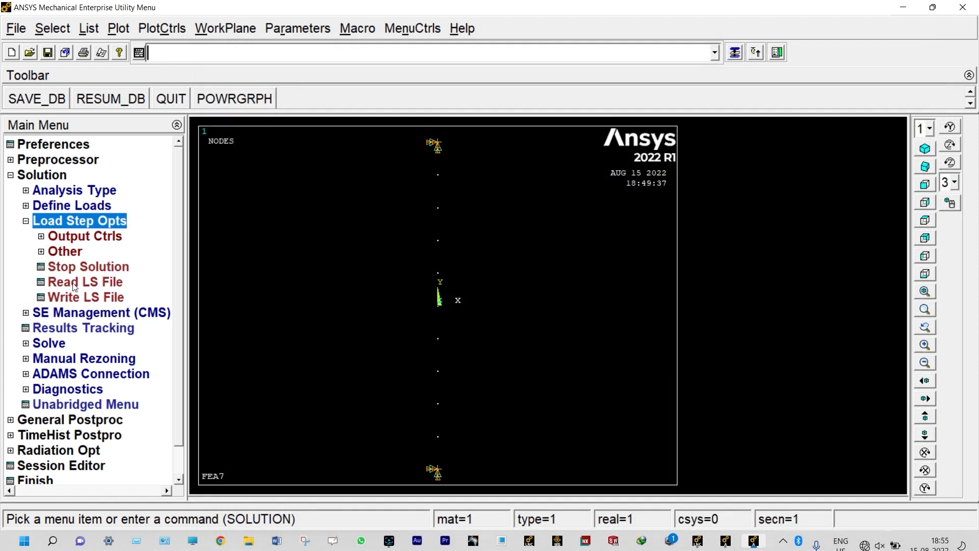
left_click(82, 297)
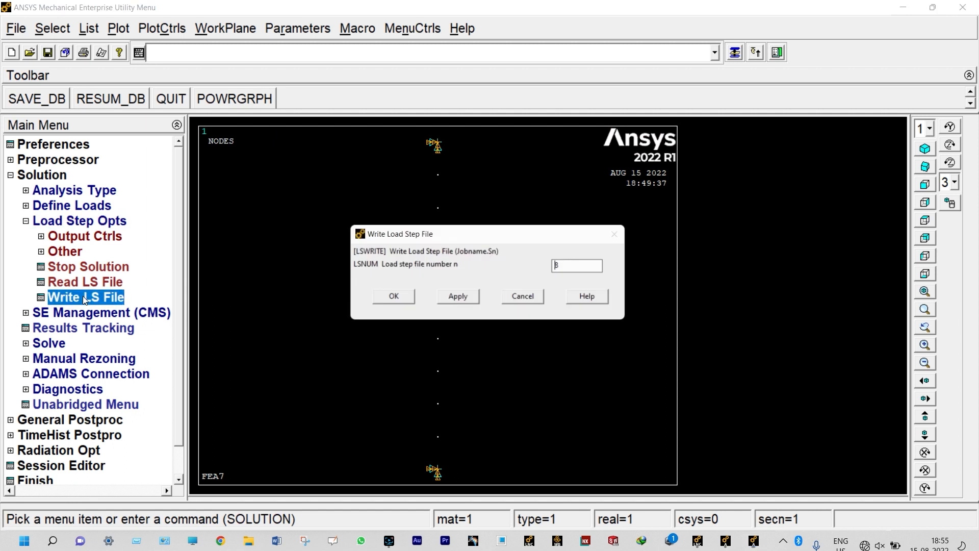
left_click(568, 268)
type("9")
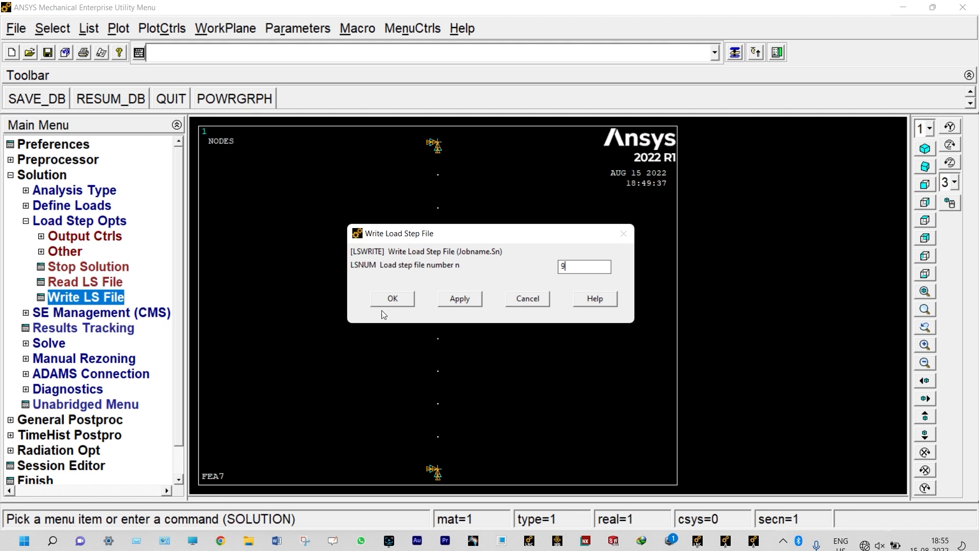
left_click(389, 298)
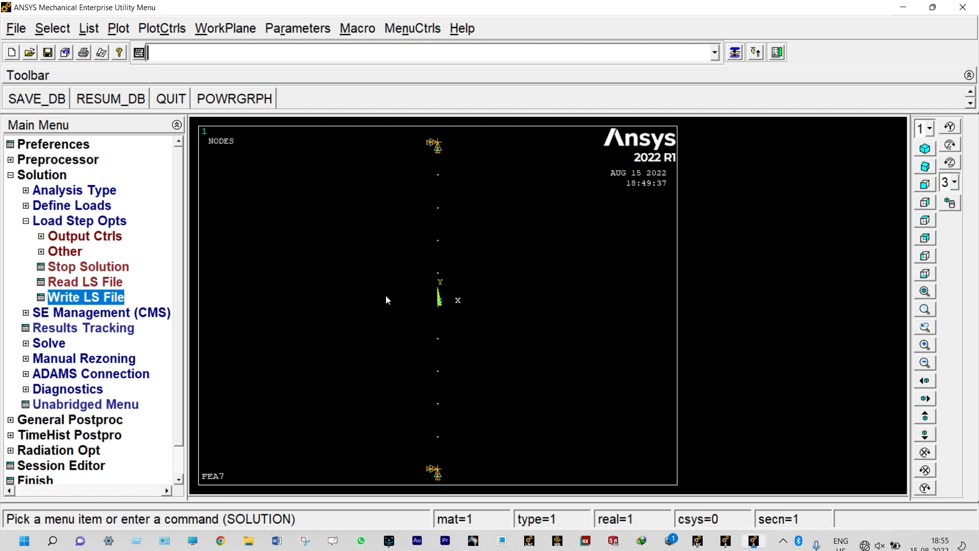
Set the time at end of loadstep to 0.1 in the solution controls and accept them
left_click(92, 194)
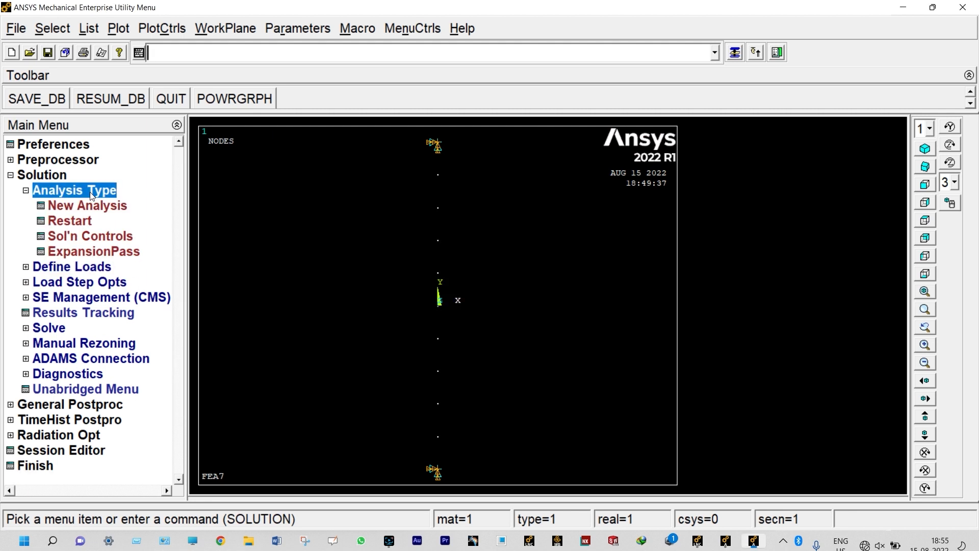
left_click(104, 239)
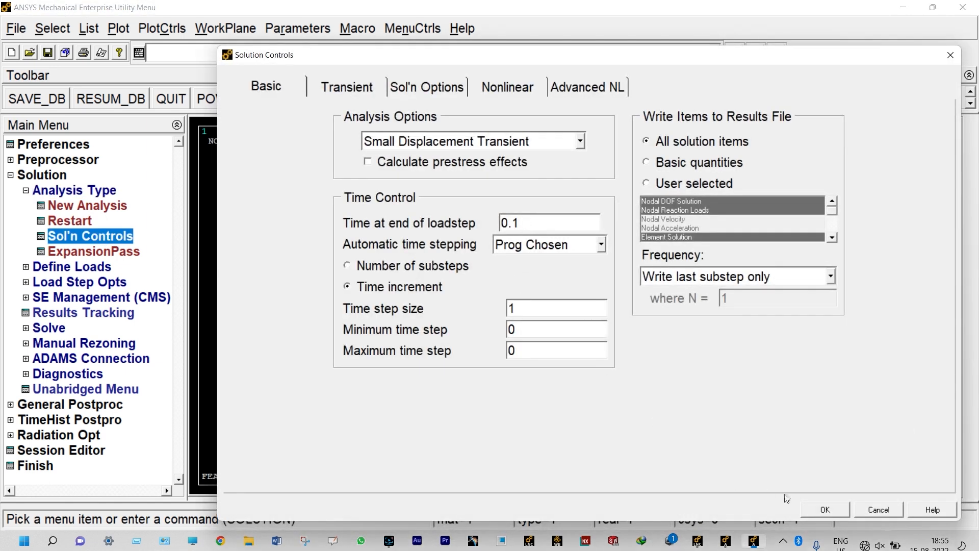
left_click(806, 504)
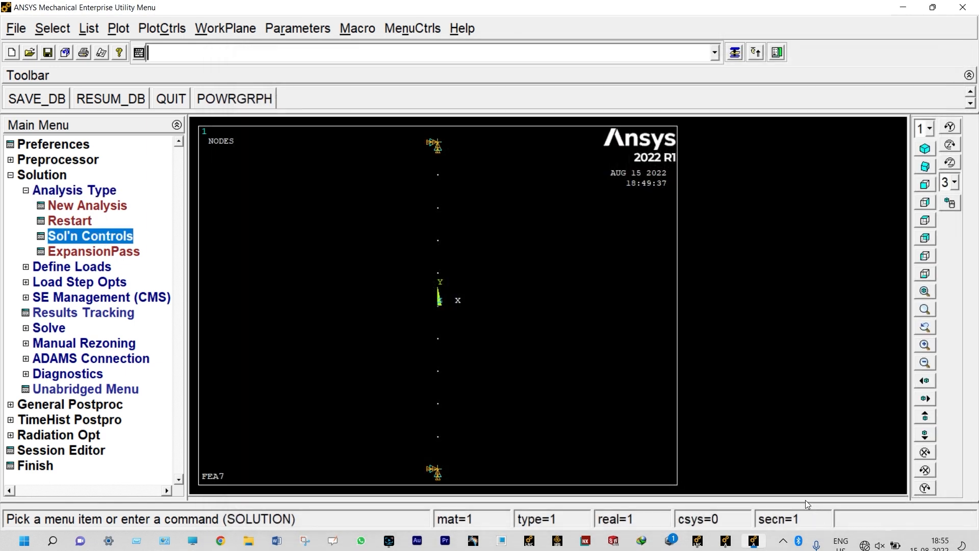
Write the current load step to load step file number 10
left_click(94, 284)
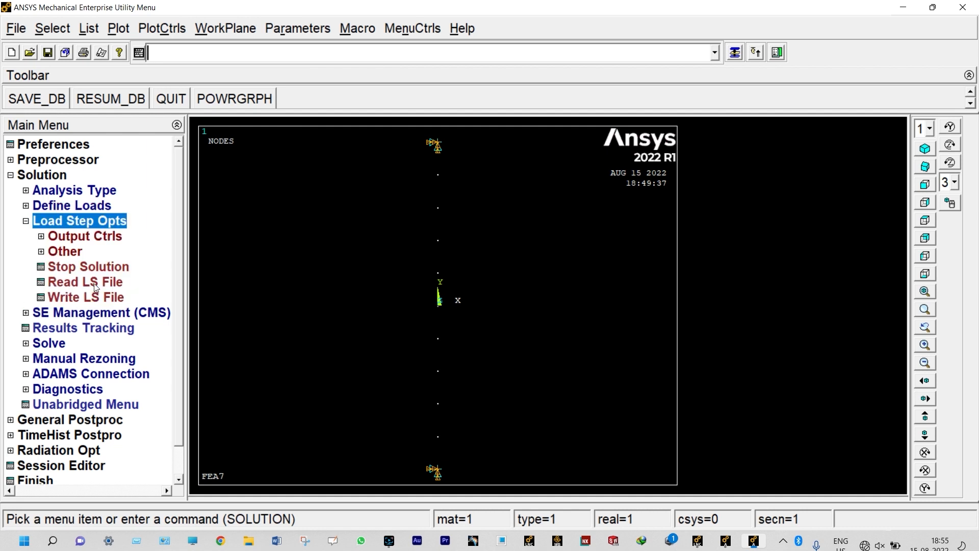
left_click(96, 301)
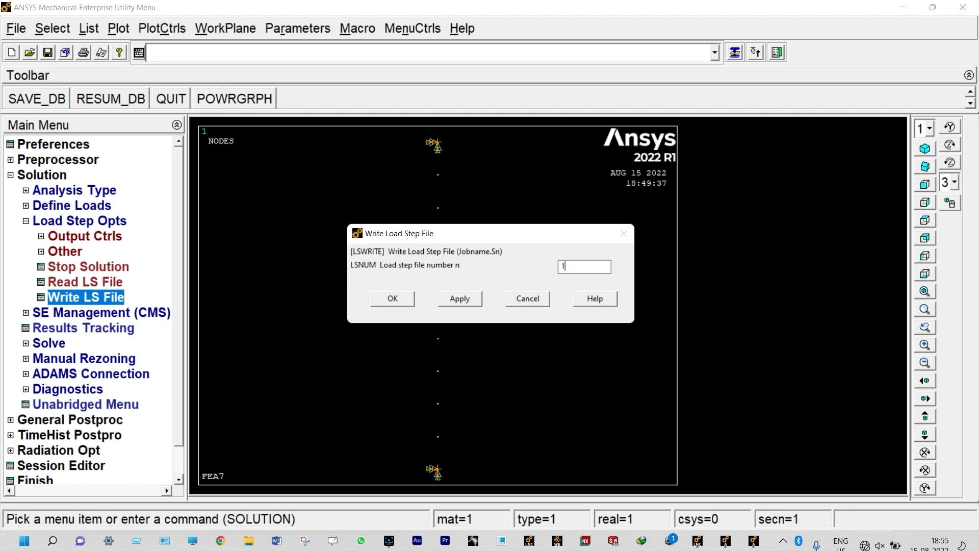
type("0")
left_click(393, 299)
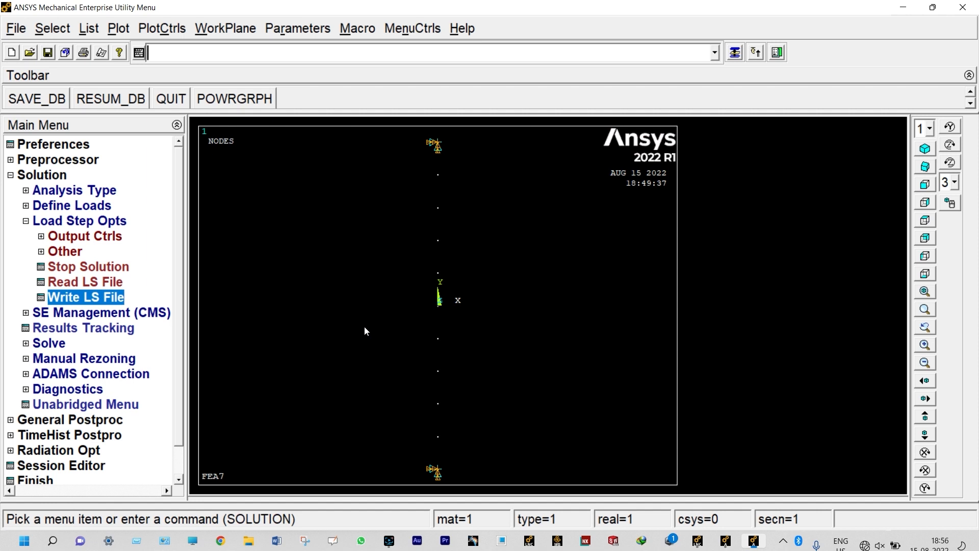
Solve from the load step files, starting at file number 1 and ending at 10 with an increment of 1
left_click(57, 344)
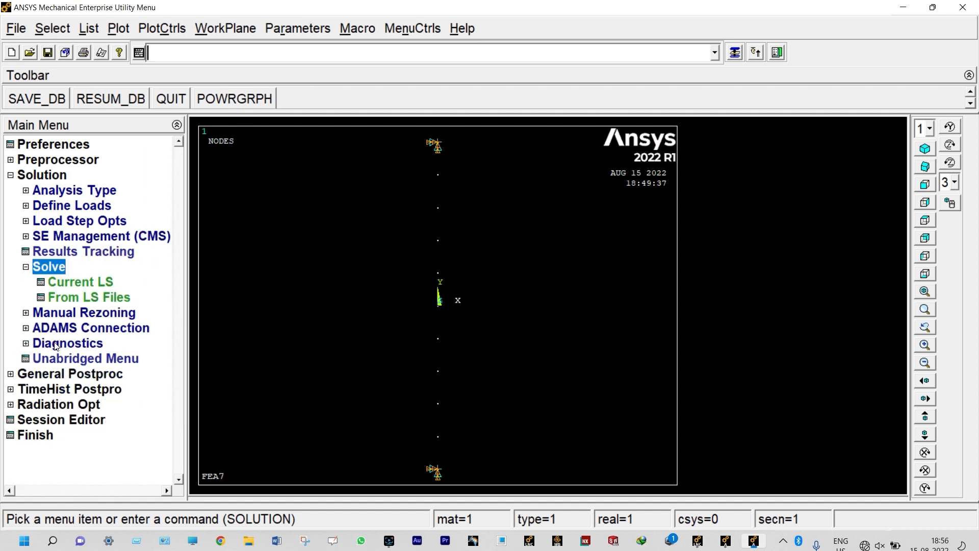
left_click(117, 300)
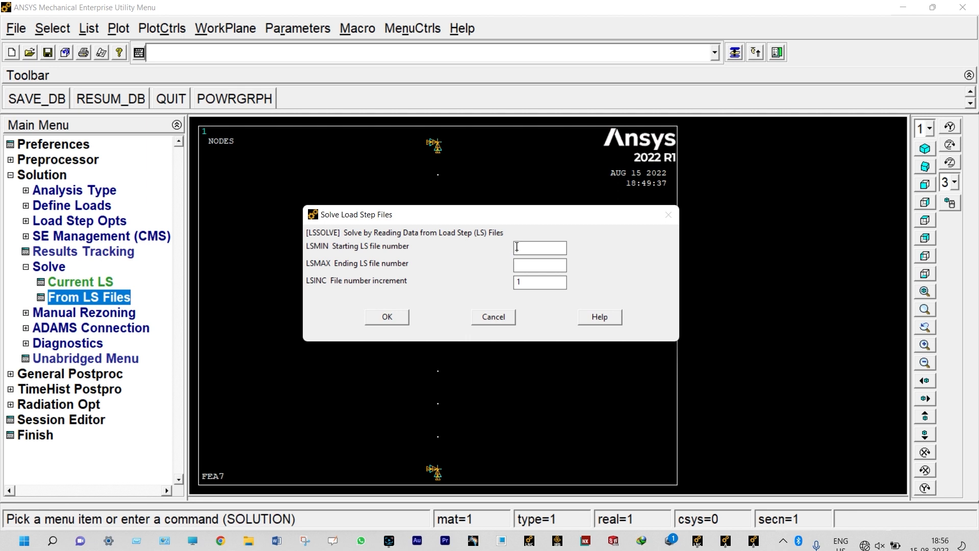
type("1")
left_click(523, 264)
type("10")
left_click(386, 317)
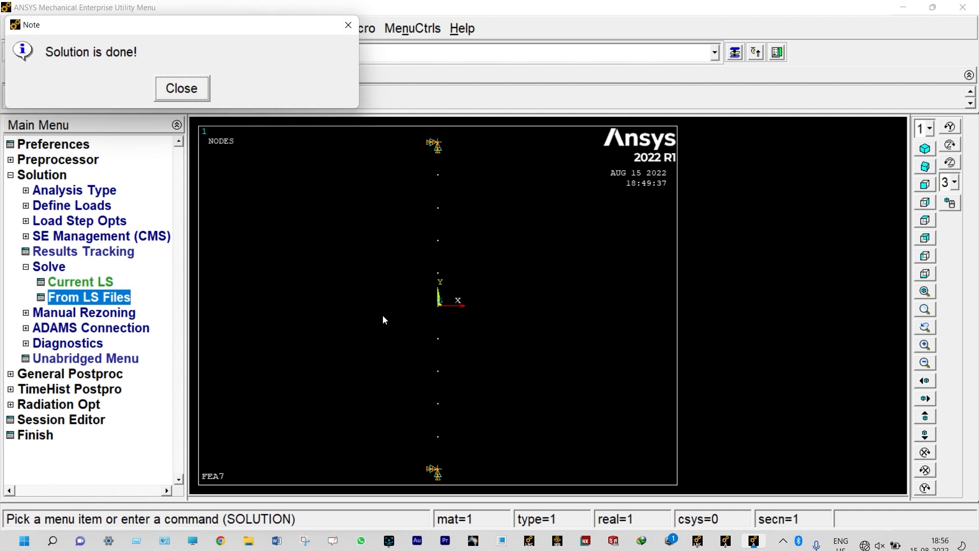
left_click(194, 93)
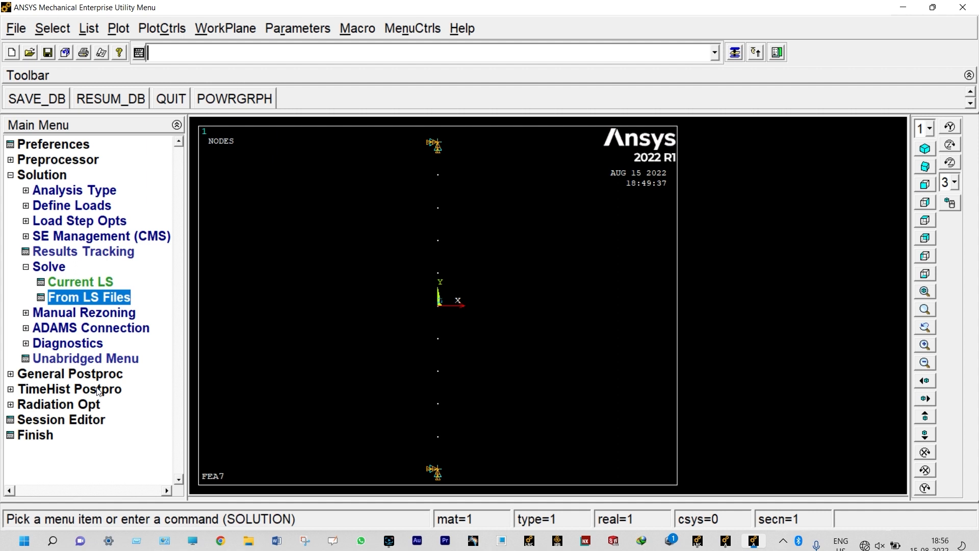
Add a time-history variable for the X-component of displacement at the beam's midspan node
left_click(8, 389)
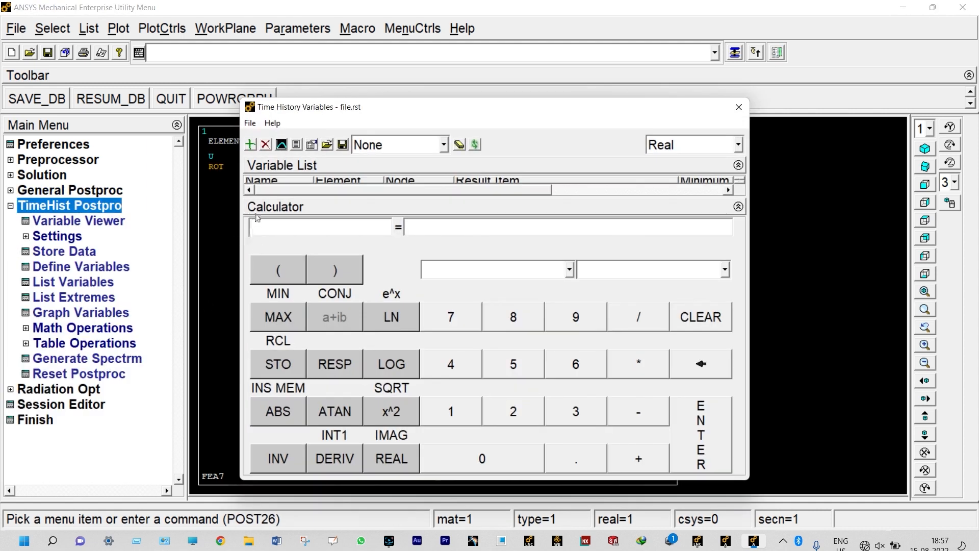
left_click(251, 145)
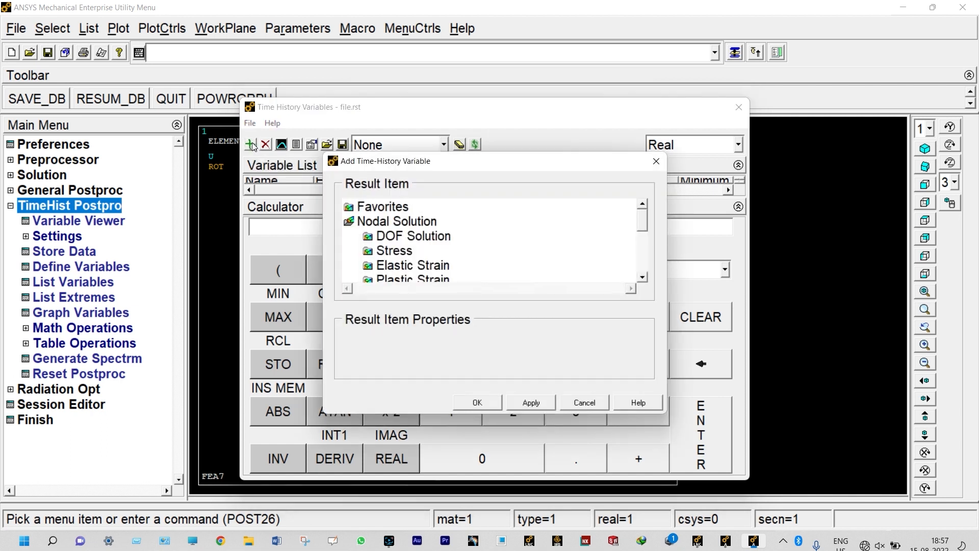
double_click(379, 235)
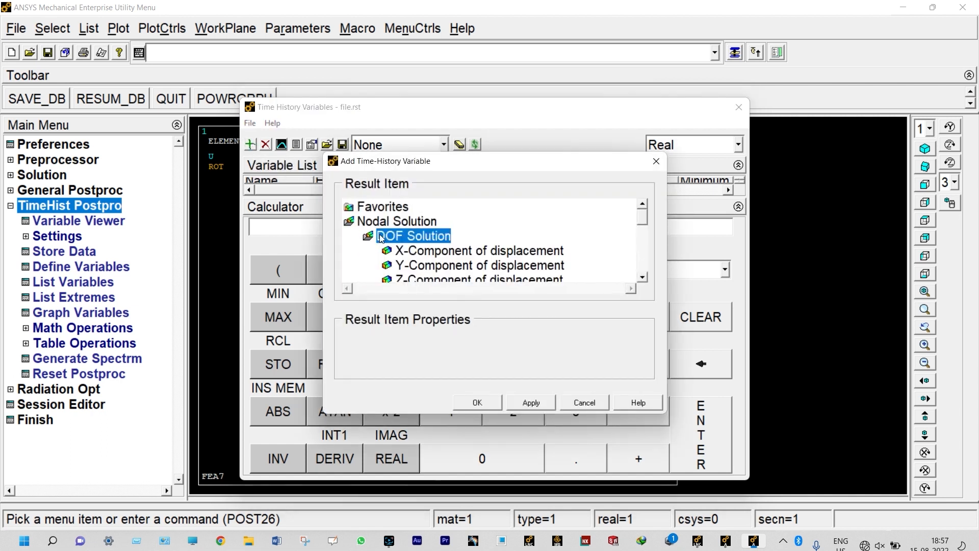
left_click(412, 252)
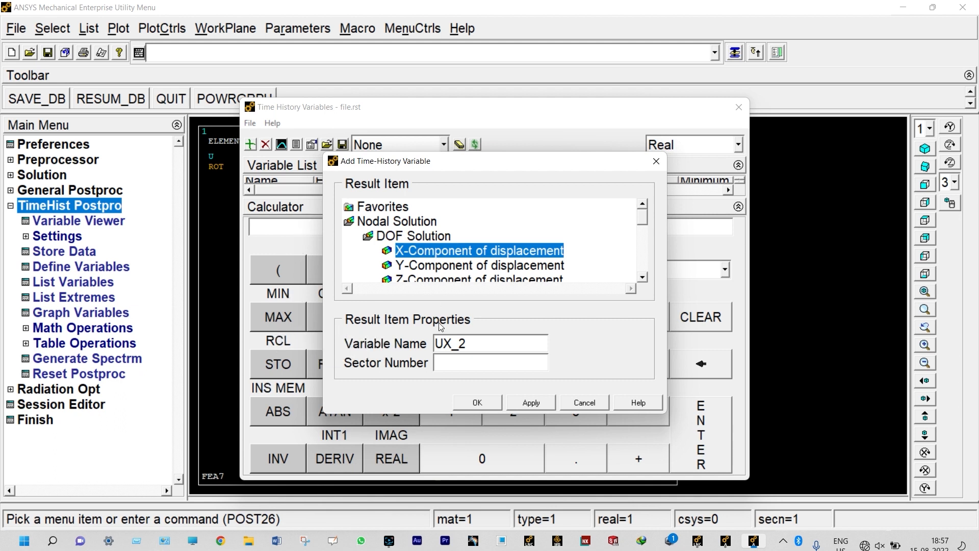
left_click(477, 403)
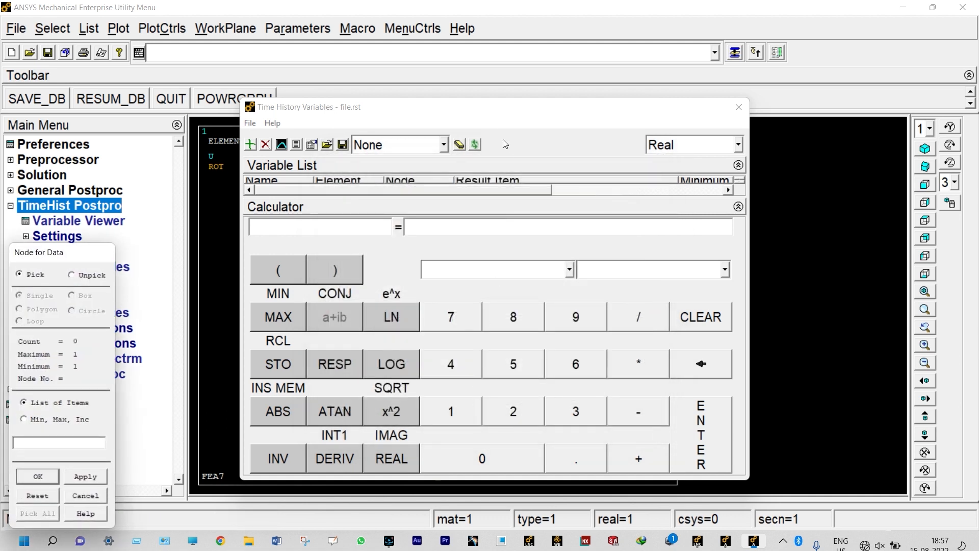
left_click_drag(495, 108, 759, 95)
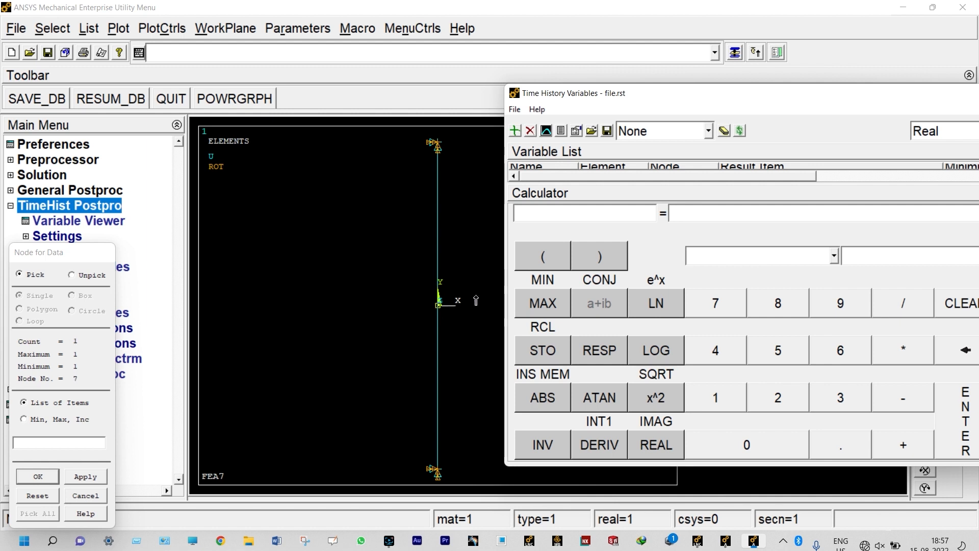
left_click(57, 476)
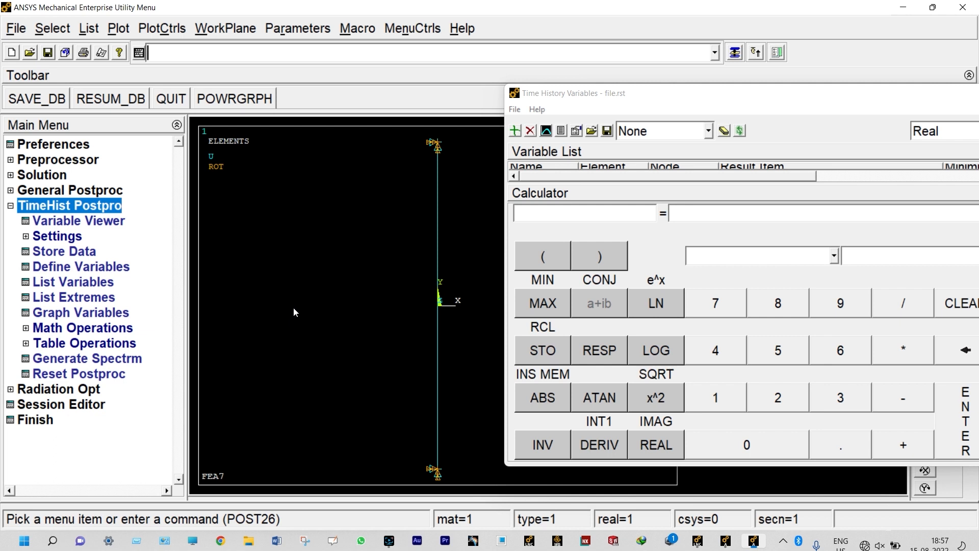
List the midspan node's X-displacement over time and graph it against time, then close the time-history variable viewer
left_click(562, 131)
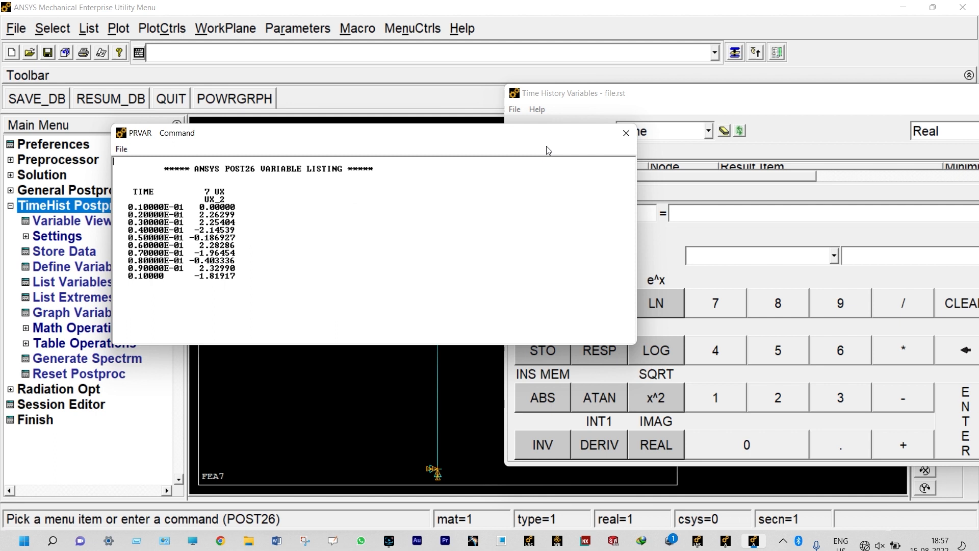
left_click(626, 133)
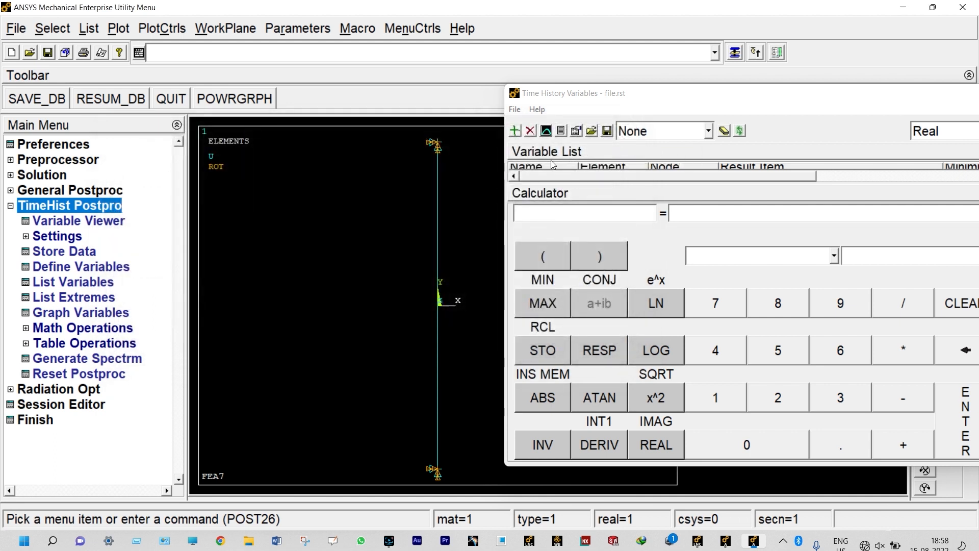
left_click(545, 132)
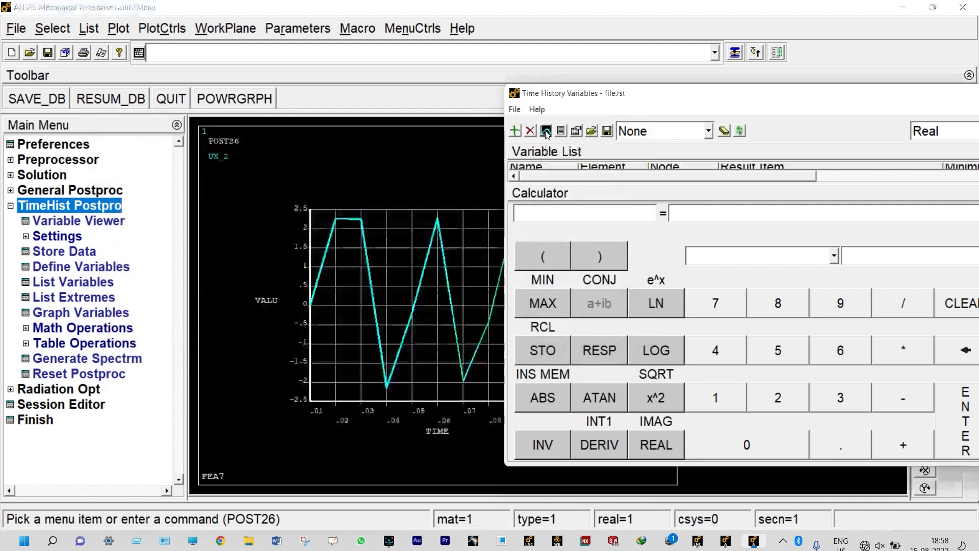
left_click_drag(585, 104, 372, 145)
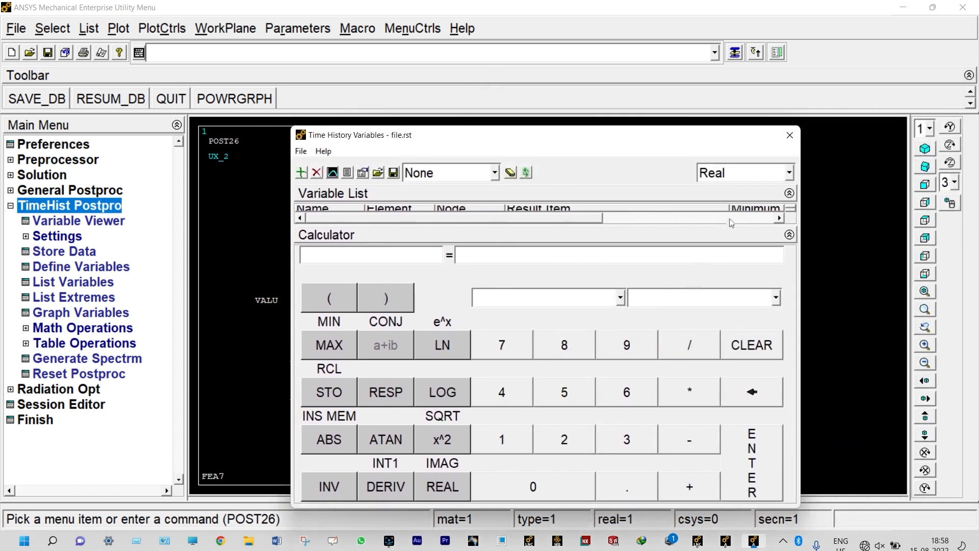
left_click(789, 135)
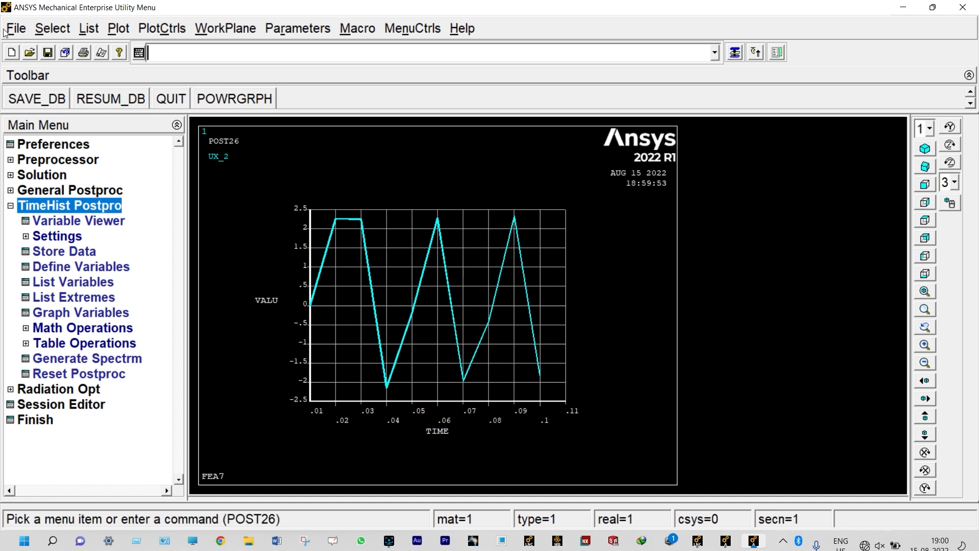
Read the first result set in the general postprocessor
left_click(11, 190)
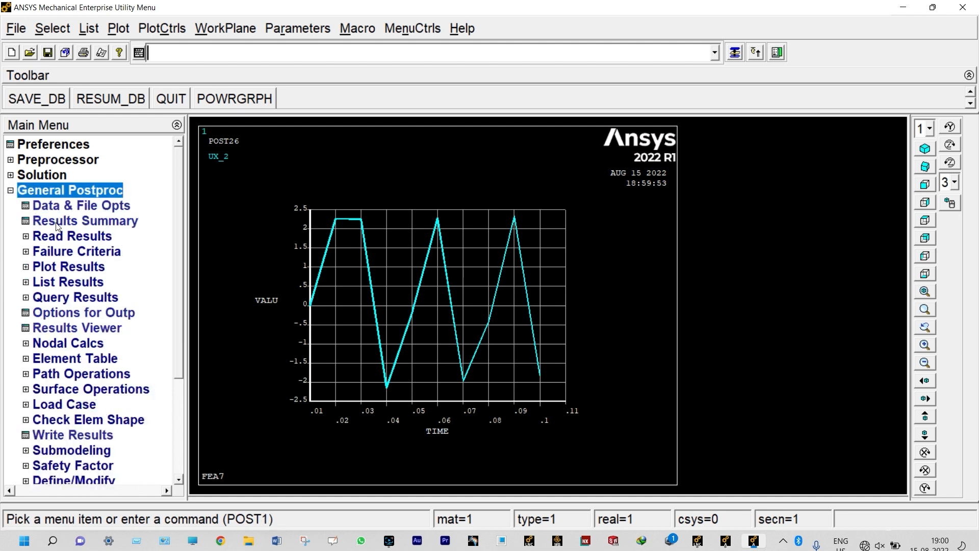
left_click(60, 238)
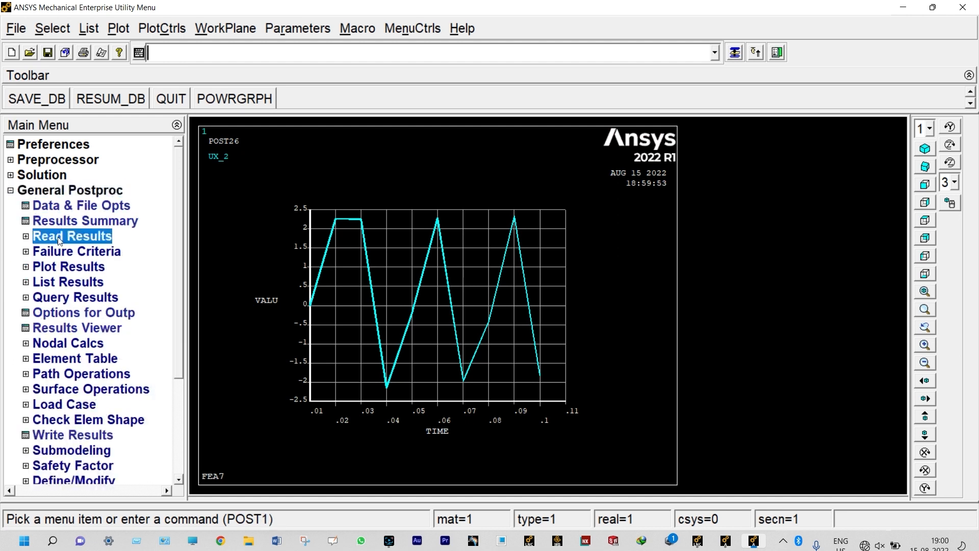
left_click(66, 252)
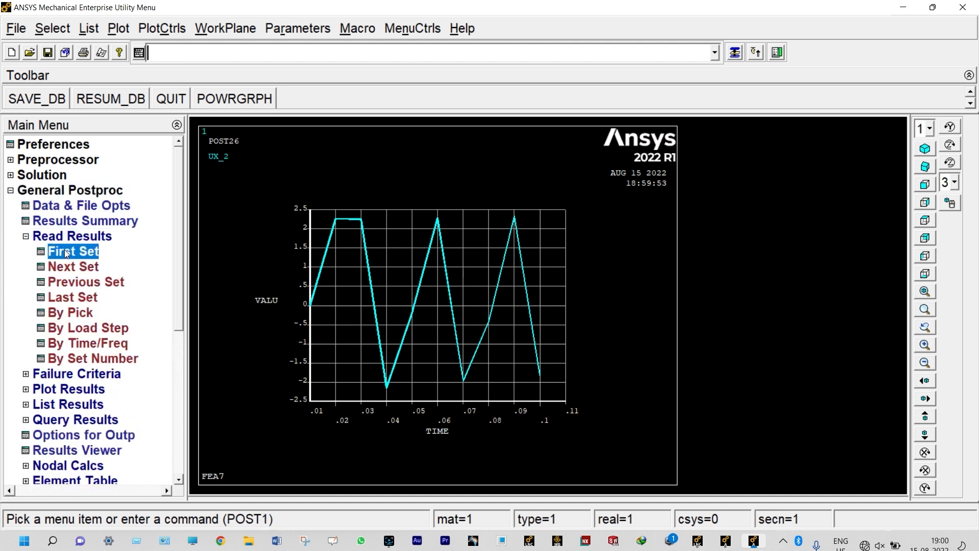
Plot the nodal solution contour of the X-component of displacement, showing the deformed shape only
left_click(87, 391)
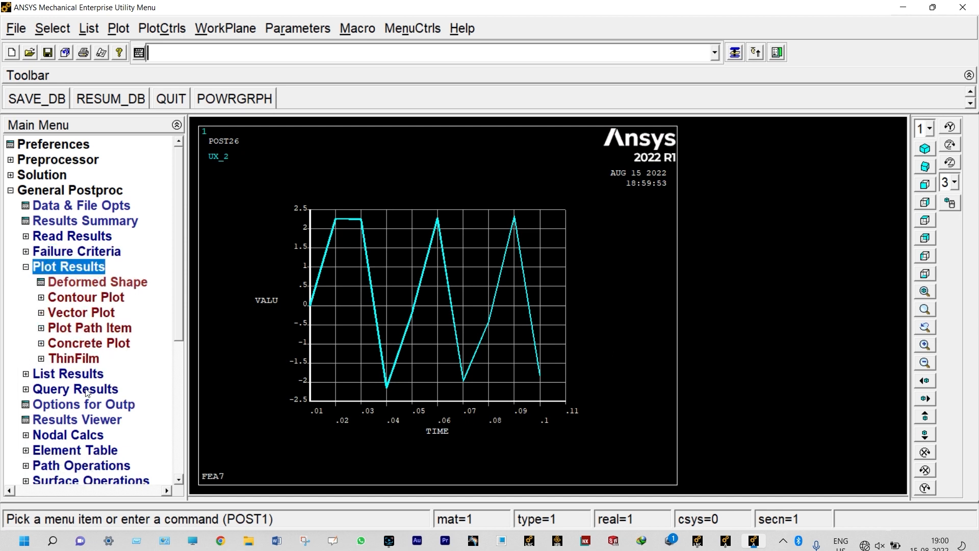
left_click(94, 300)
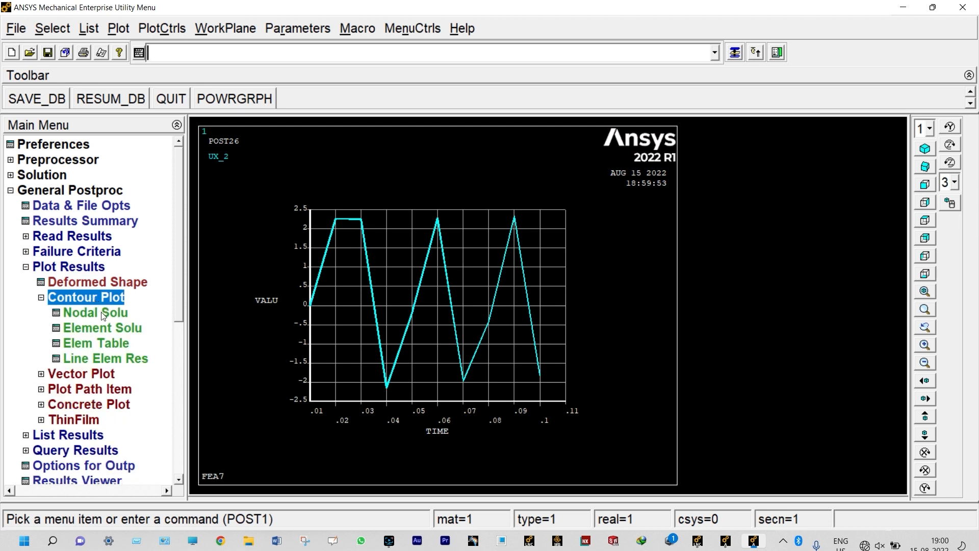
left_click(103, 314)
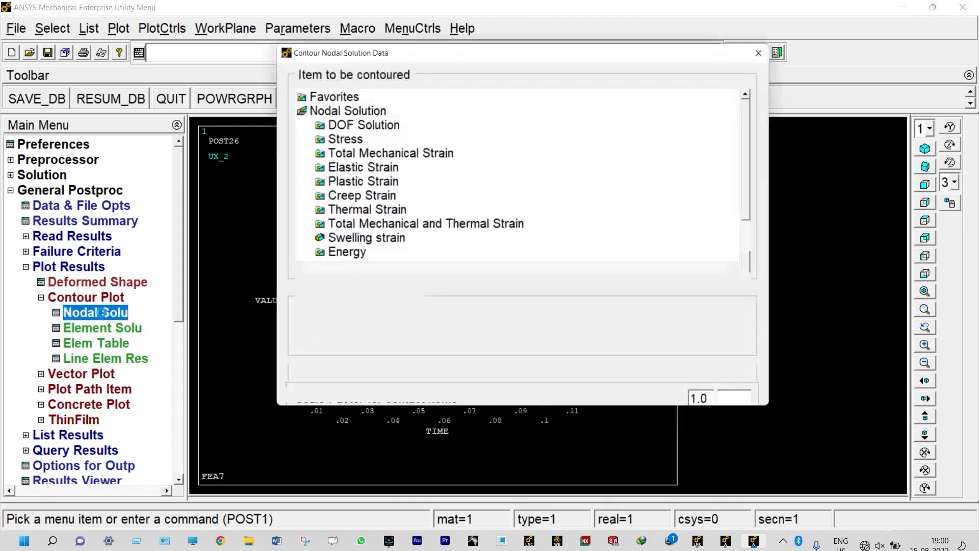
double_click(317, 124)
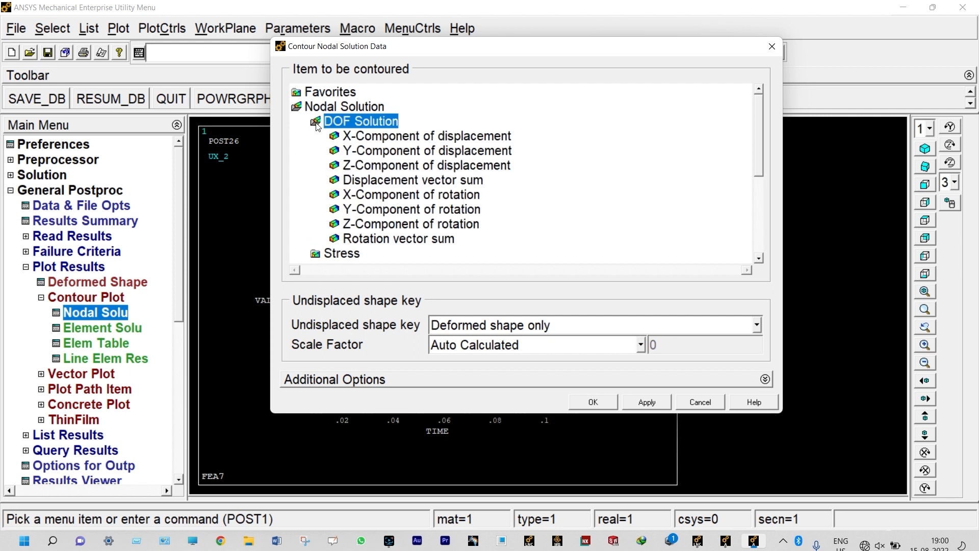
left_click(363, 139)
left_click(584, 403)
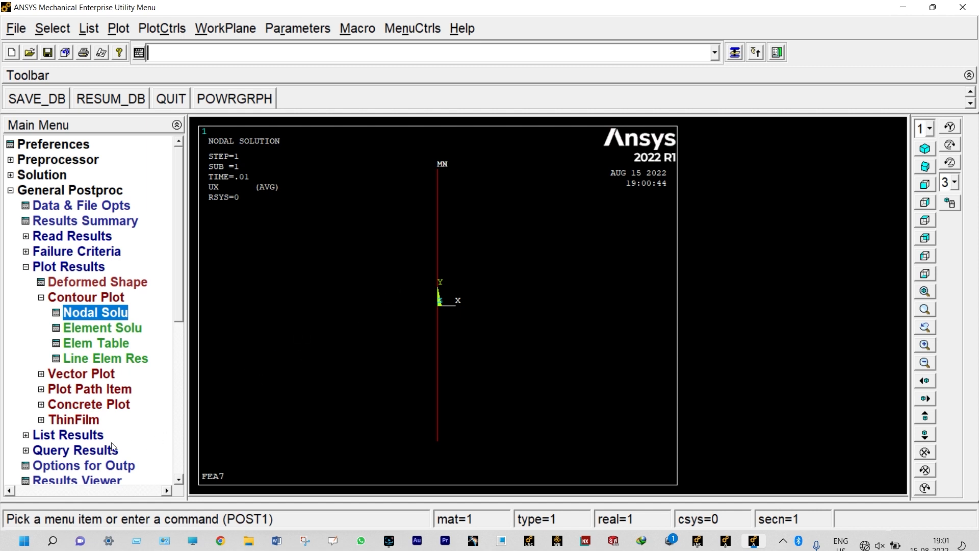
List the nodal solution for the X-component of displacement in the first result set
left_click(92, 437)
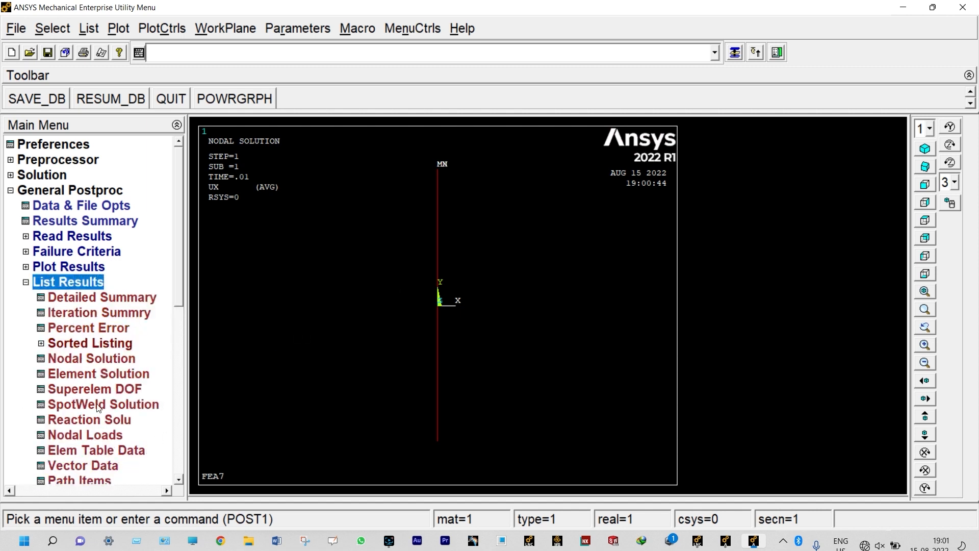
left_click(95, 358)
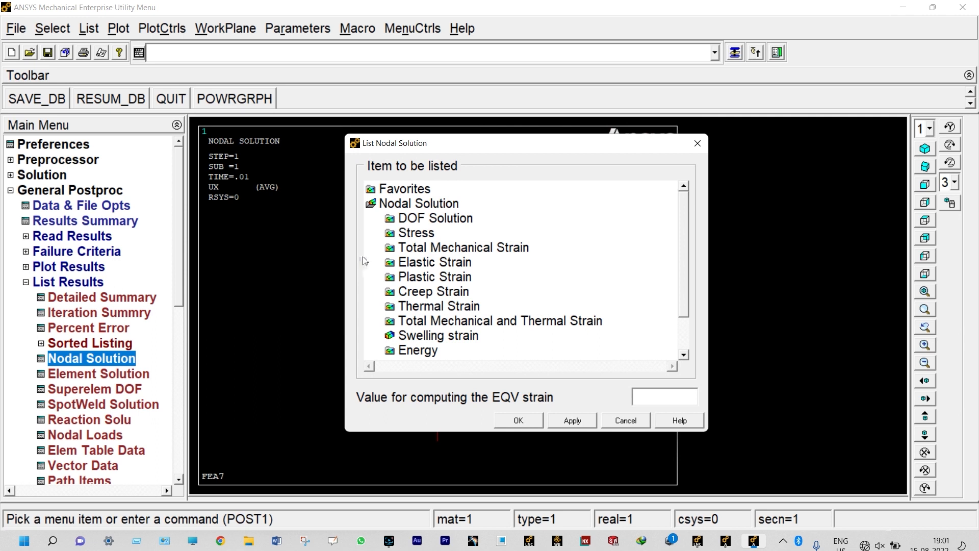
left_click(408, 219)
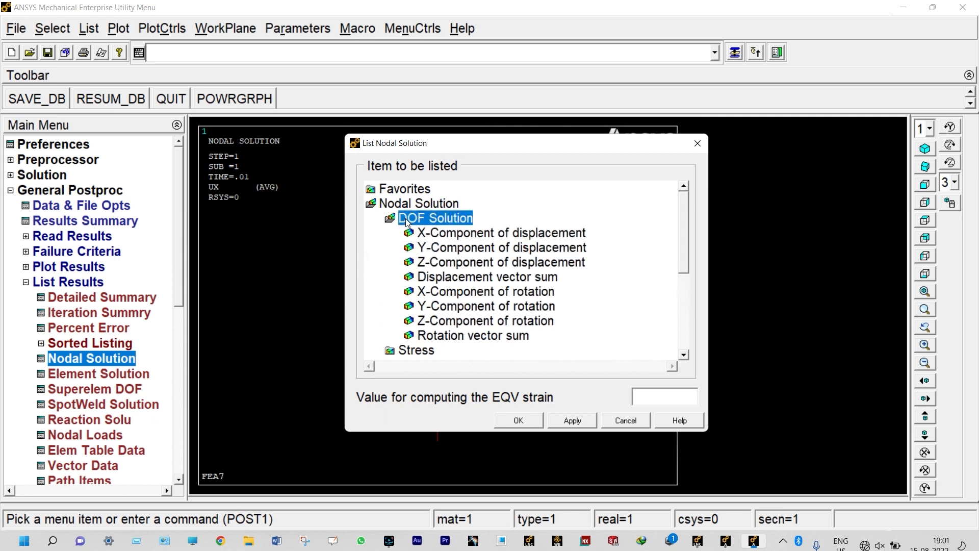
left_click(433, 234)
left_click(518, 422)
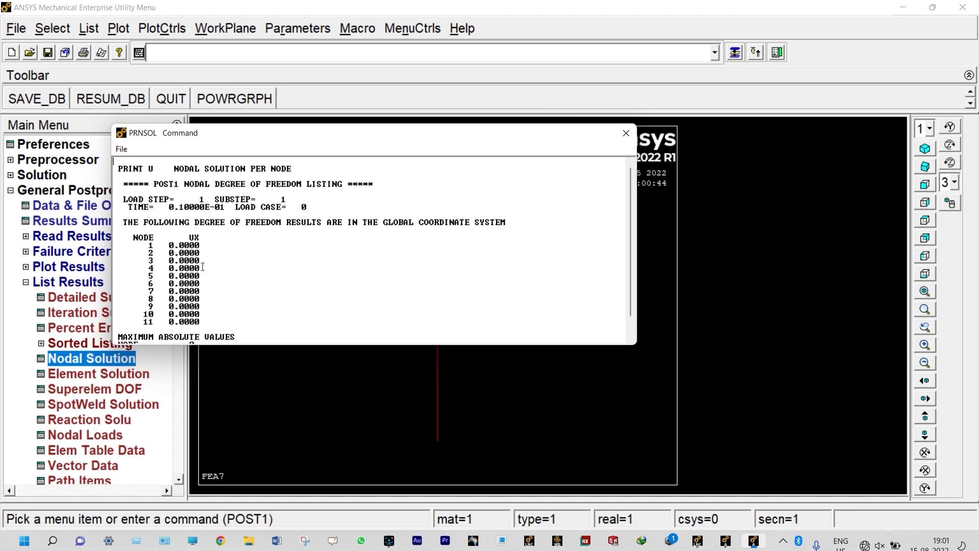
Save the first set's displacement listing to the Desktop as lister file 1 and close the listing
left_click(123, 149)
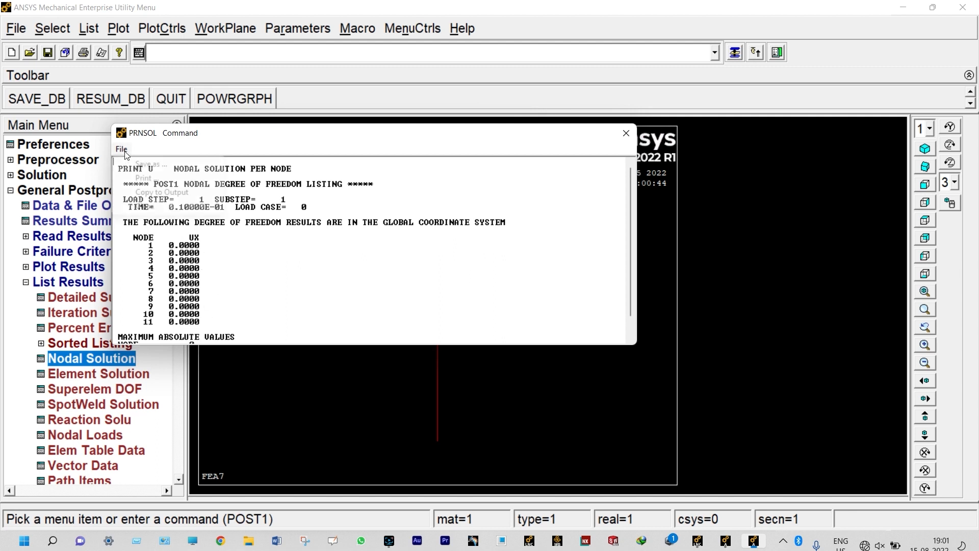
left_click(133, 162)
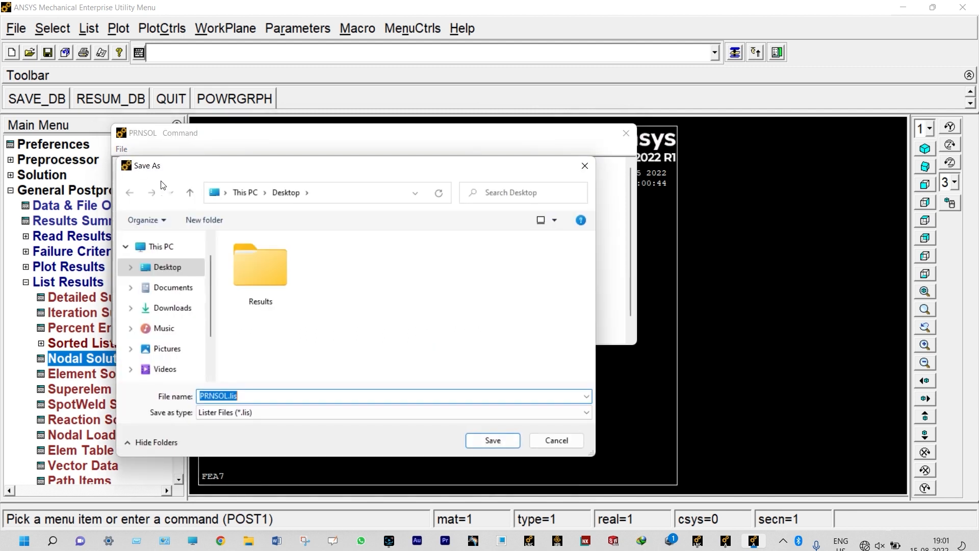
type("1")
left_click(485, 442)
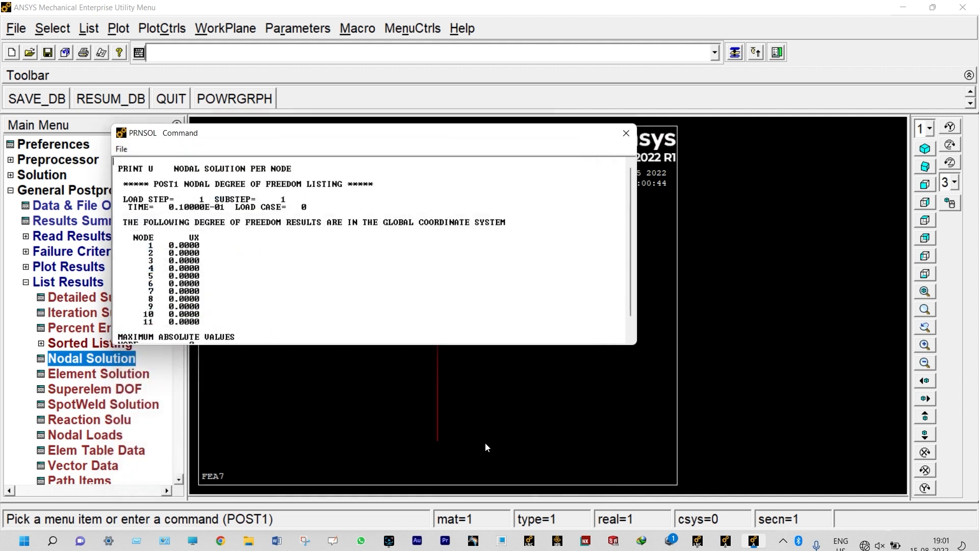
left_click(626, 133)
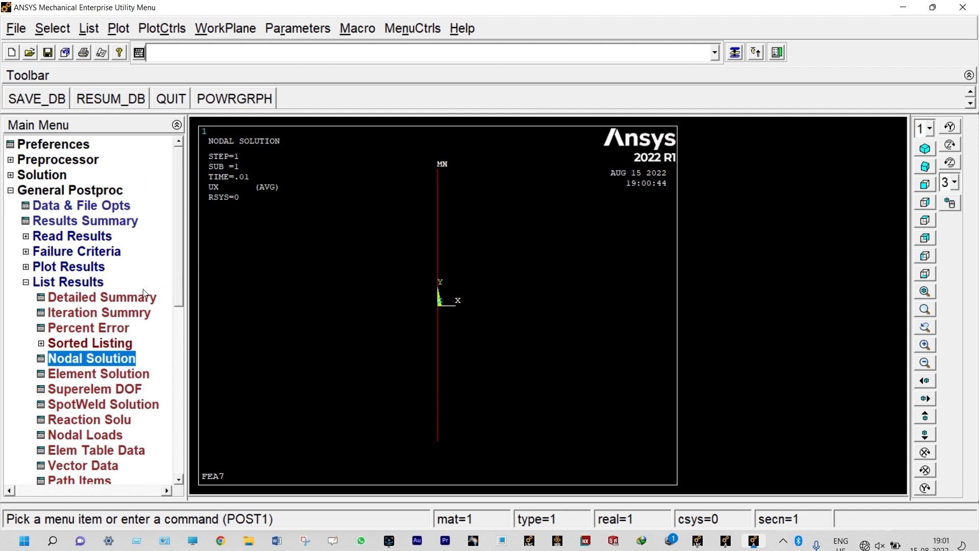
Read the second result set and plot its X-component of displacement contour with the deformed shape only
left_click(99, 238)
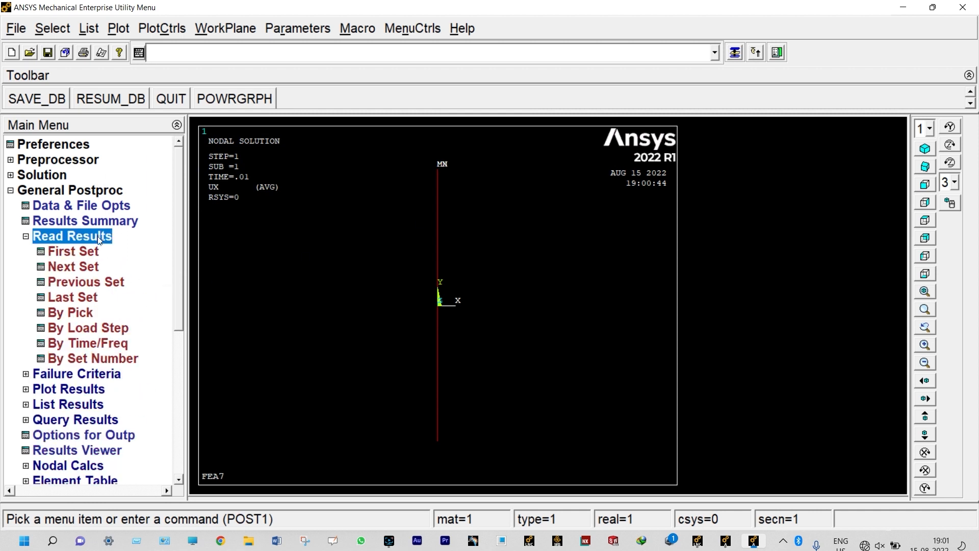
left_click(88, 266)
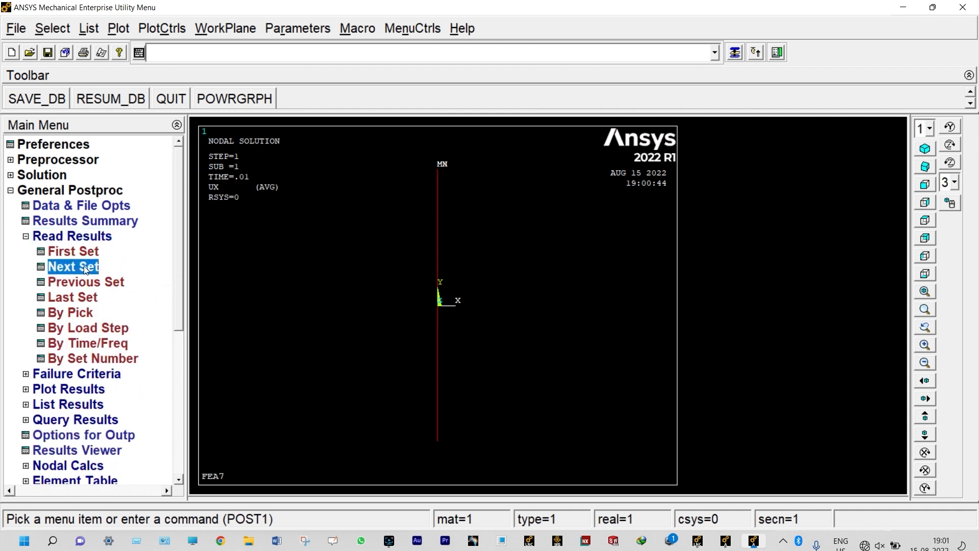
left_click(82, 389)
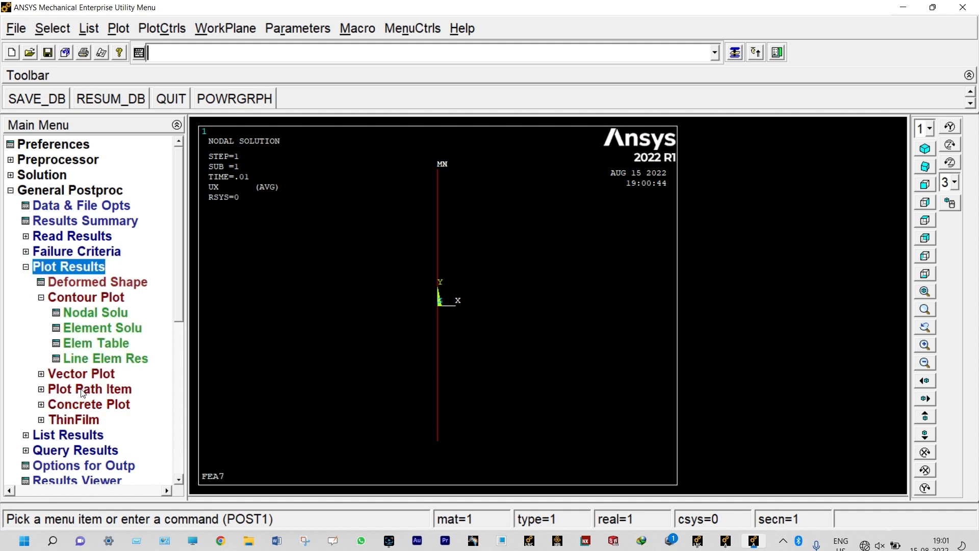
left_click(100, 316)
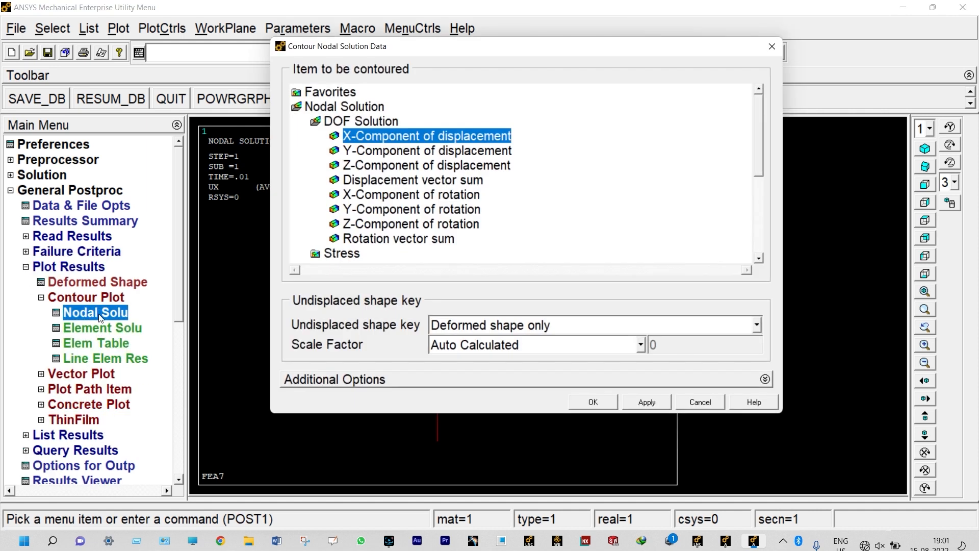
left_click(592, 403)
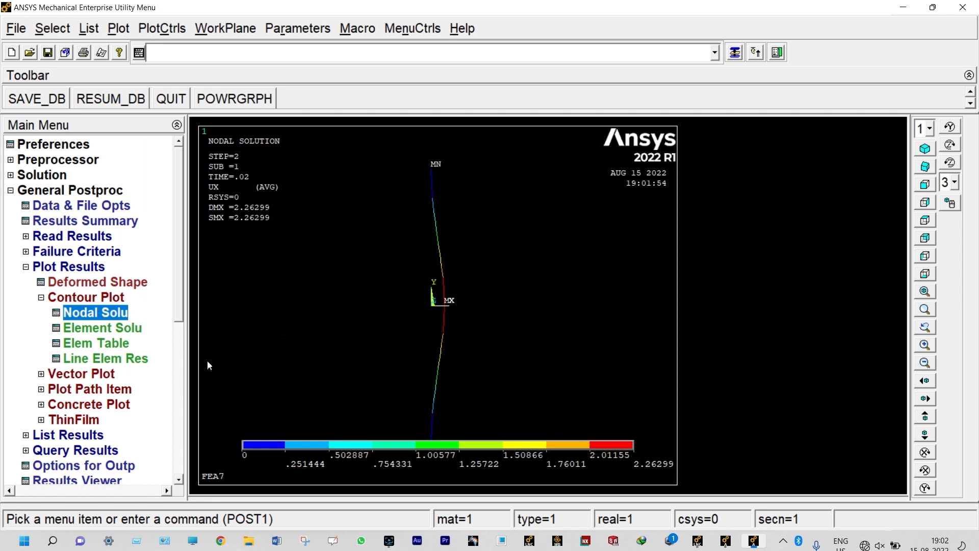
List the second set's nodal X-component of displacement, save it to the Desktop as lister file 2, and close the listing
left_click(86, 435)
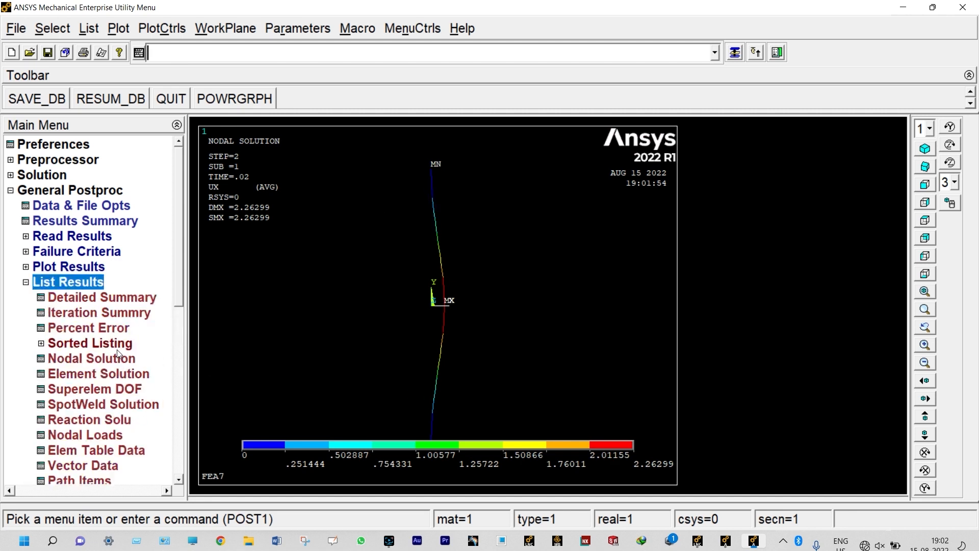
left_click(105, 359)
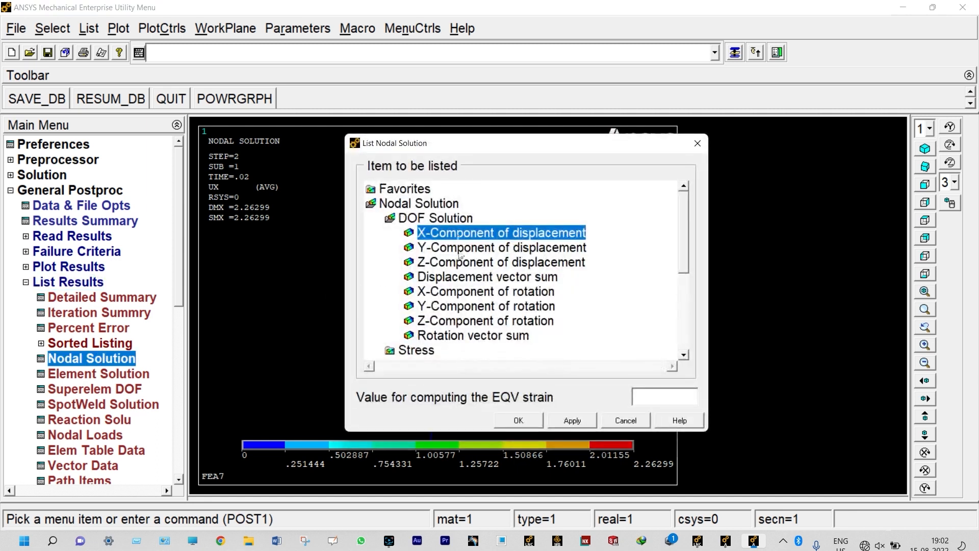
left_click(518, 421)
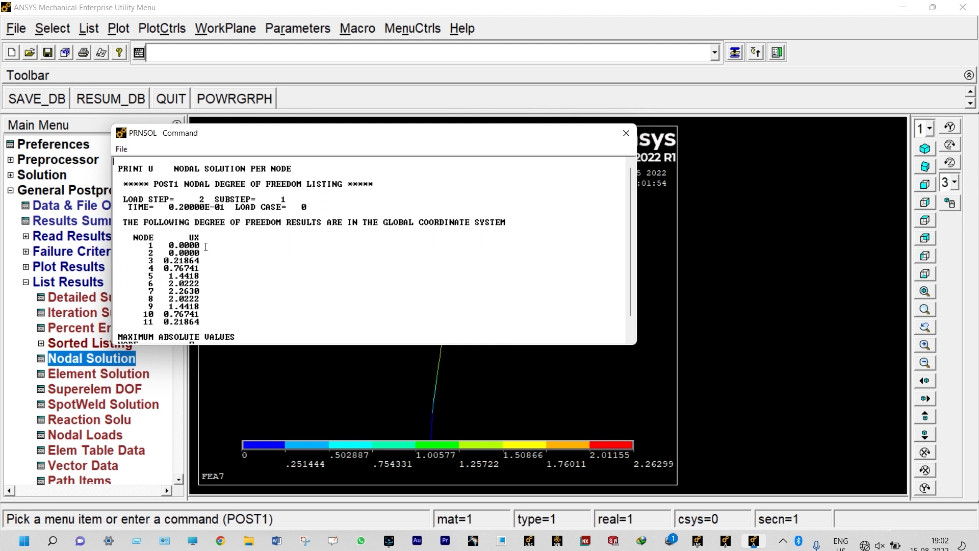
left_click(121, 149)
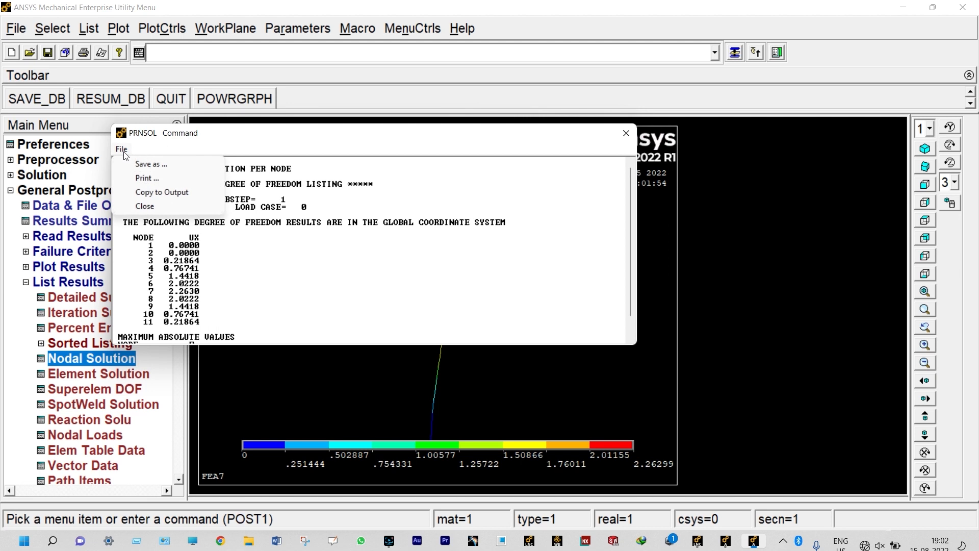
left_click(137, 165)
type("2")
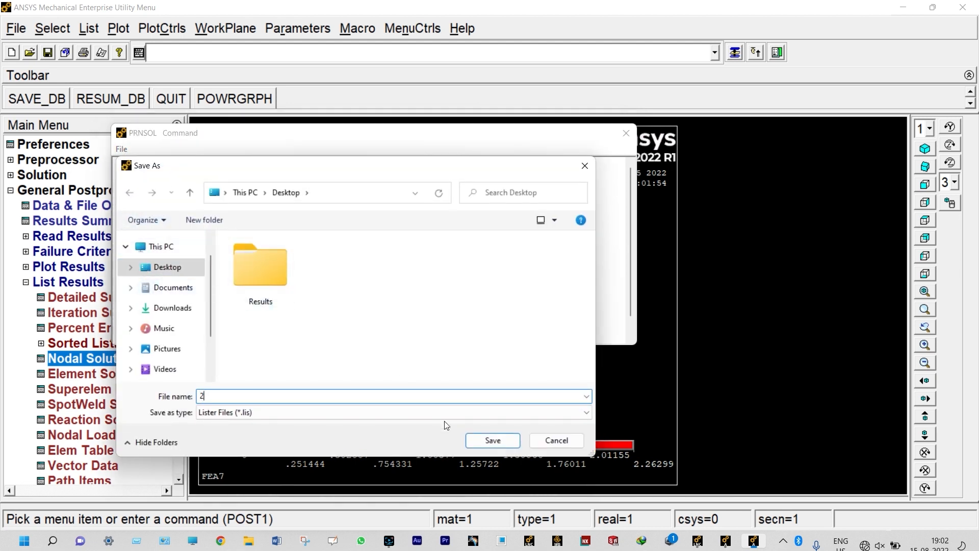
left_click(479, 441)
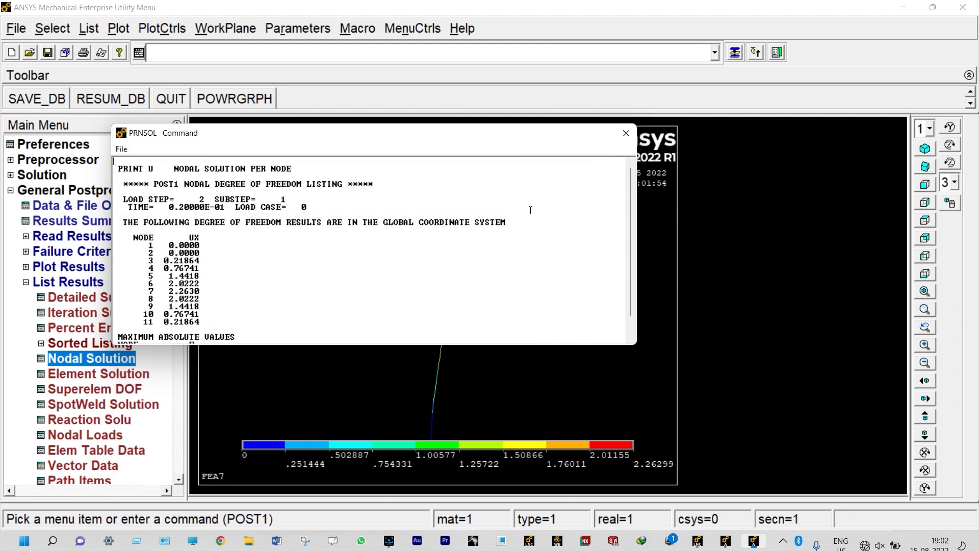
left_click(625, 133)
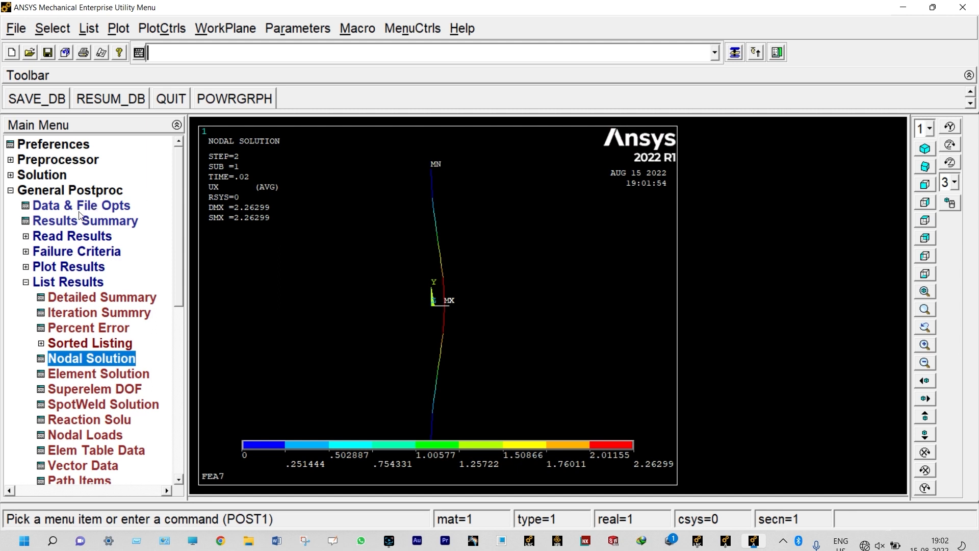
Read the third result set and plot its X-component of displacement contour with the deformed shape only
left_click(74, 236)
left_click(77, 267)
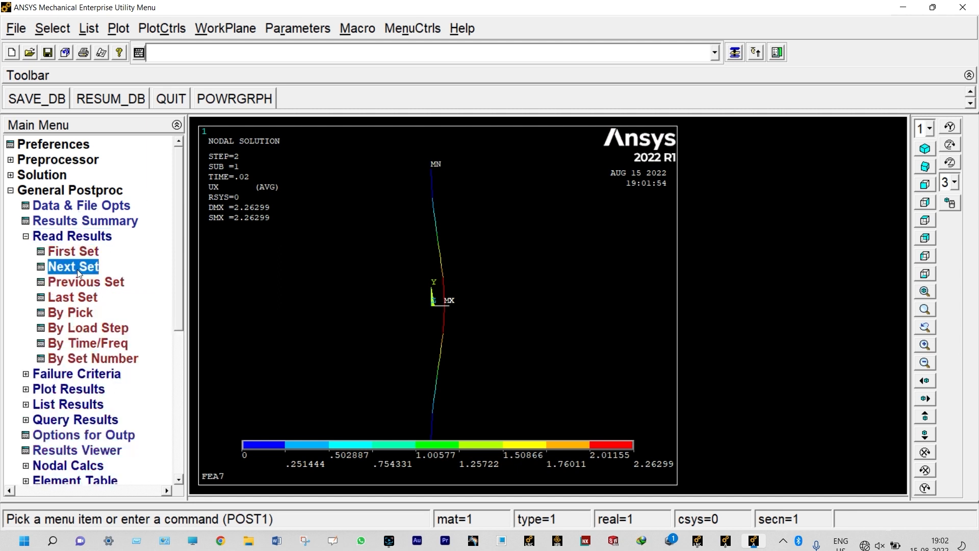
left_click(86, 390)
left_click(100, 312)
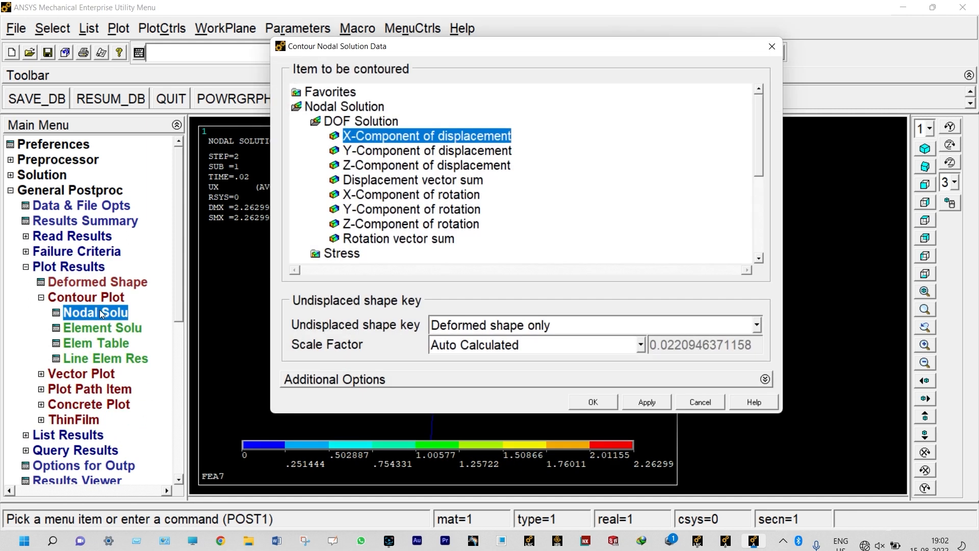
left_click(586, 402)
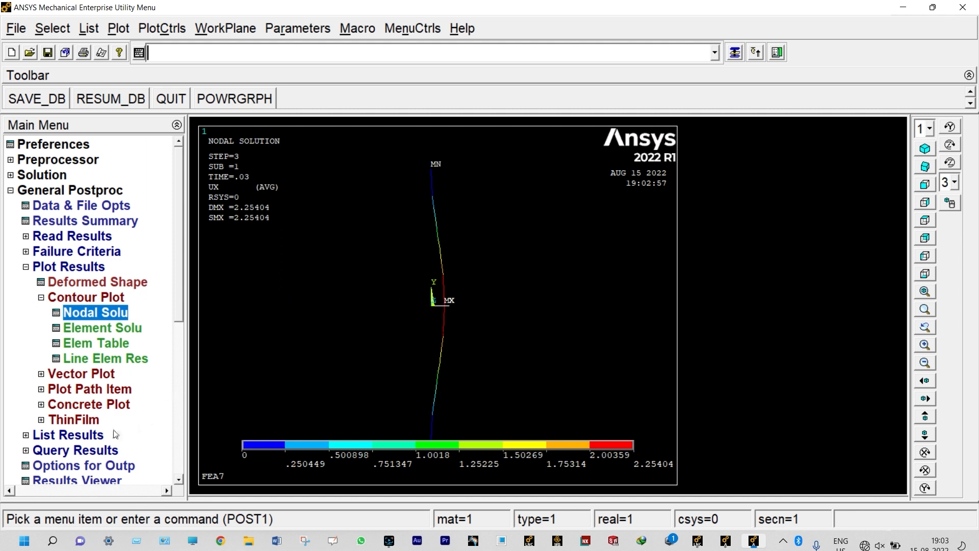
List the third set's nodal X-component of displacement, save it to the Desktop as lister file 3, and close the listing
left_click(94, 437)
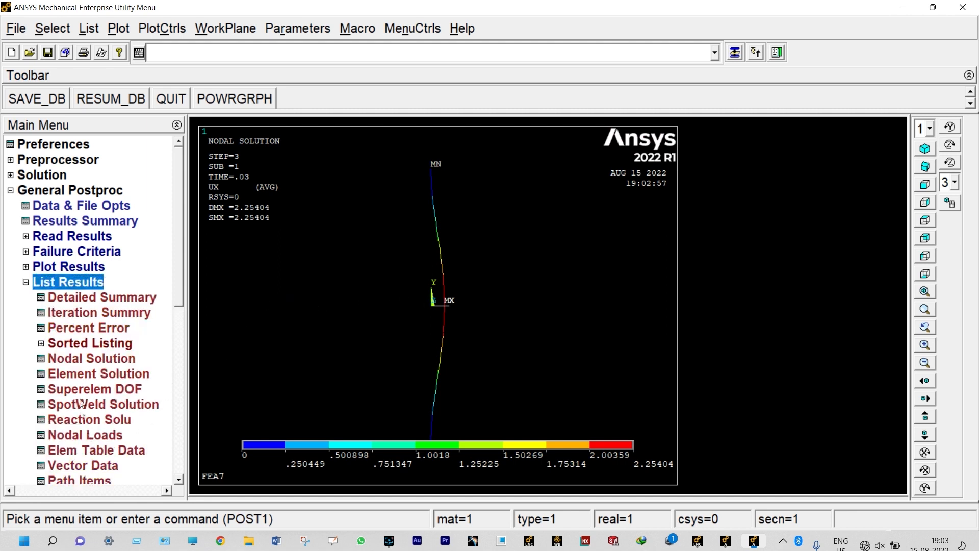
left_click(77, 362)
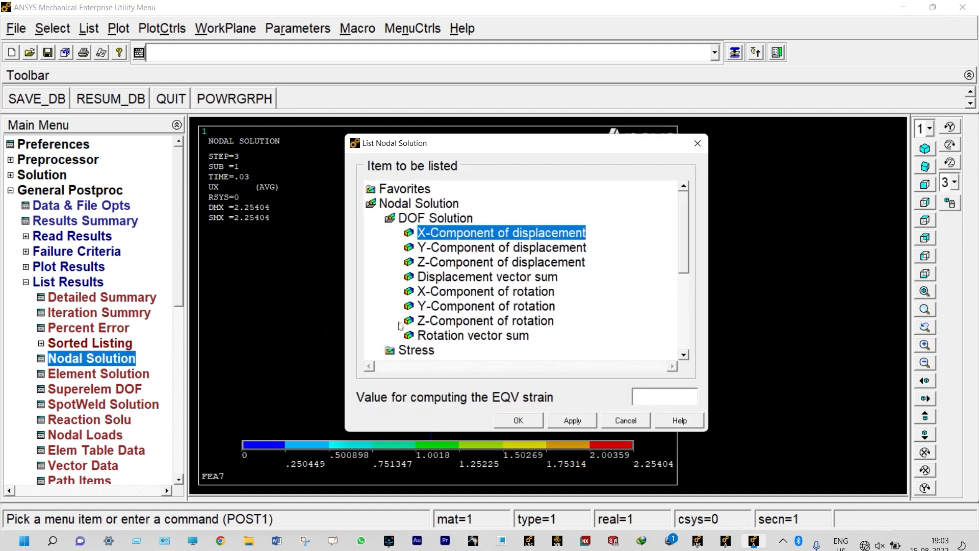
left_click(510, 420)
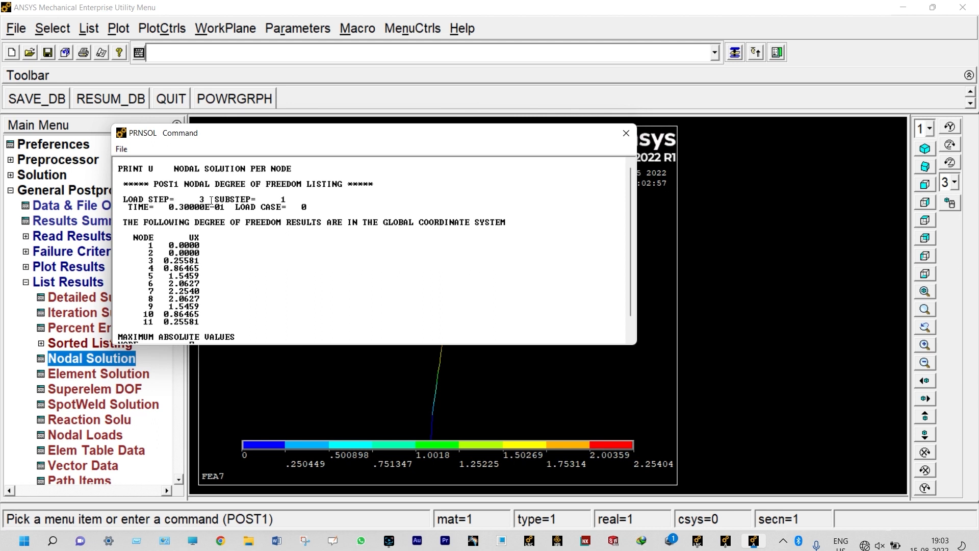
left_click(122, 149)
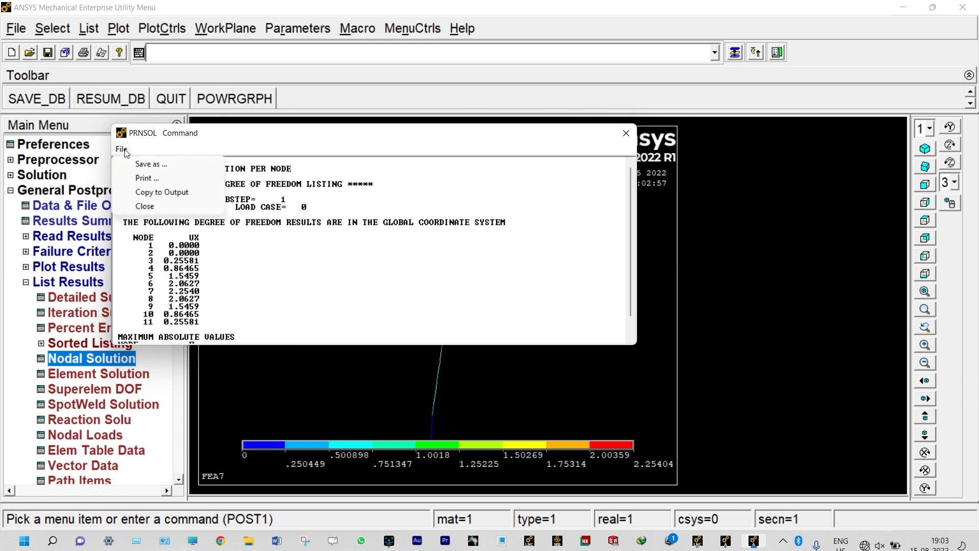
left_click(131, 166)
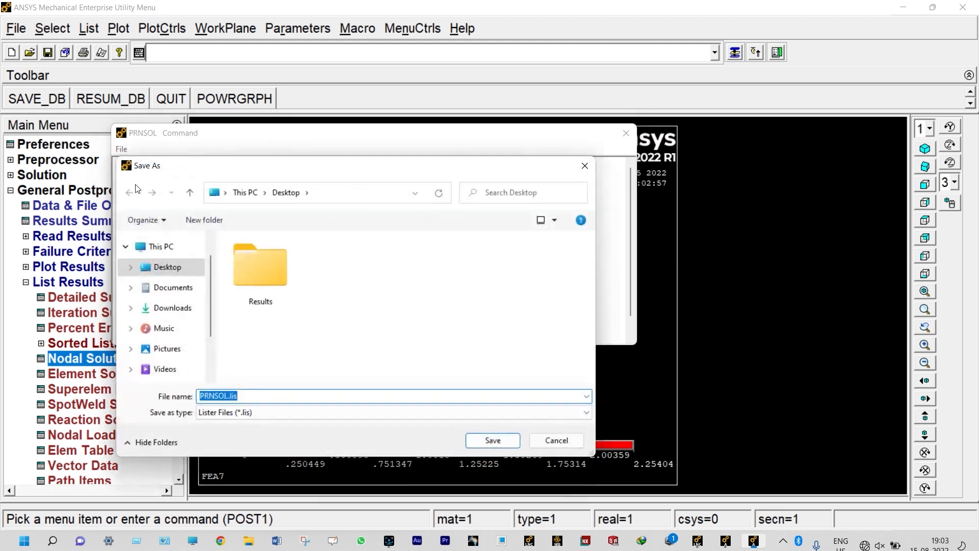
type("3")
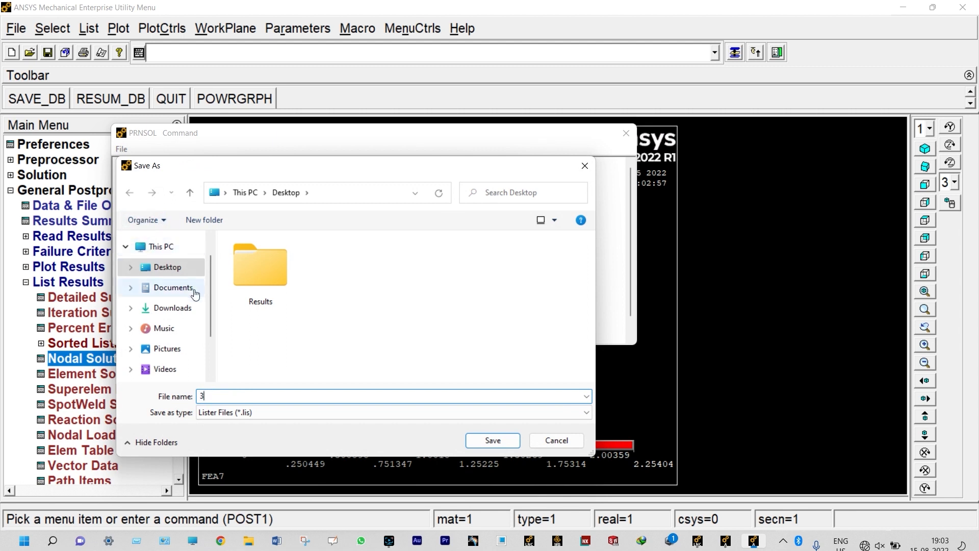
left_click(476, 443)
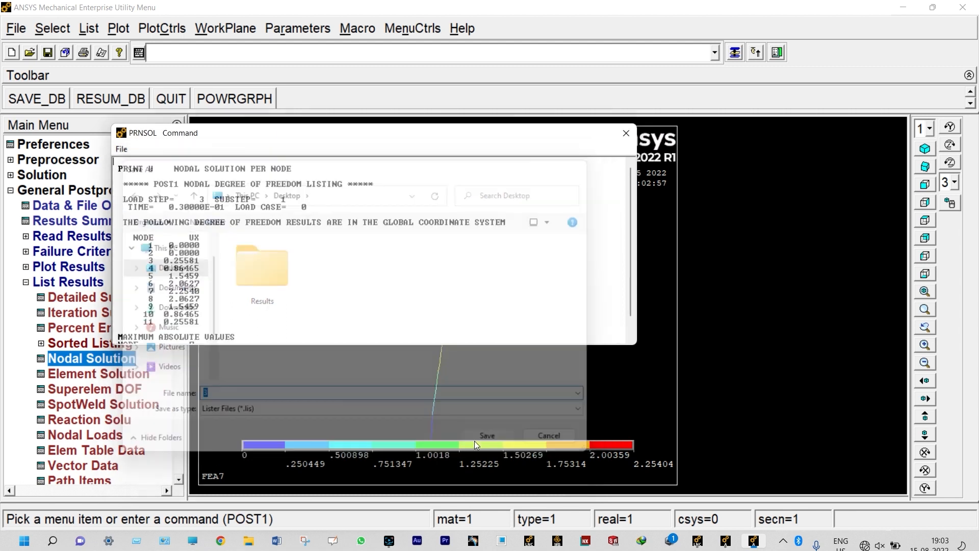
left_click(626, 136)
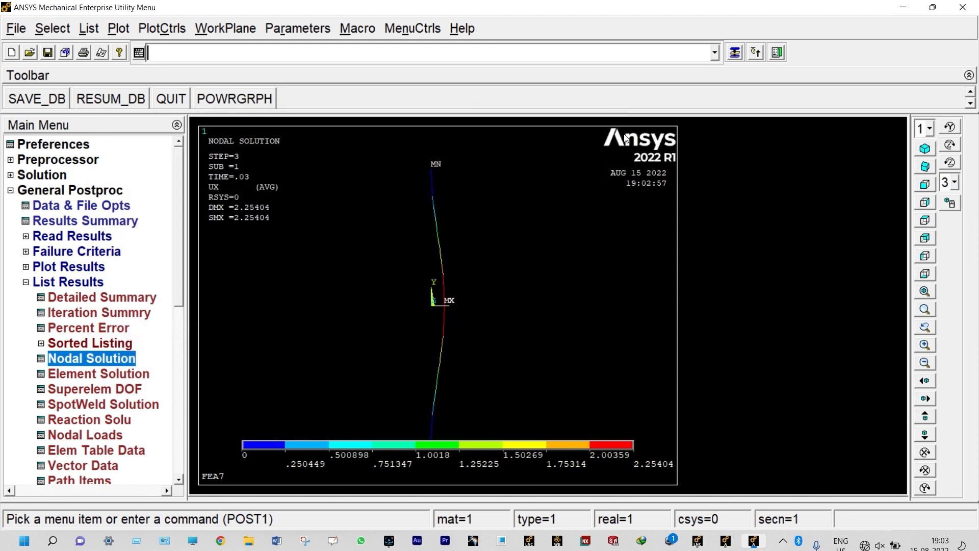
Read the fourth result set and plot its X-component of displacement contour with the deformed shape only
left_click(100, 236)
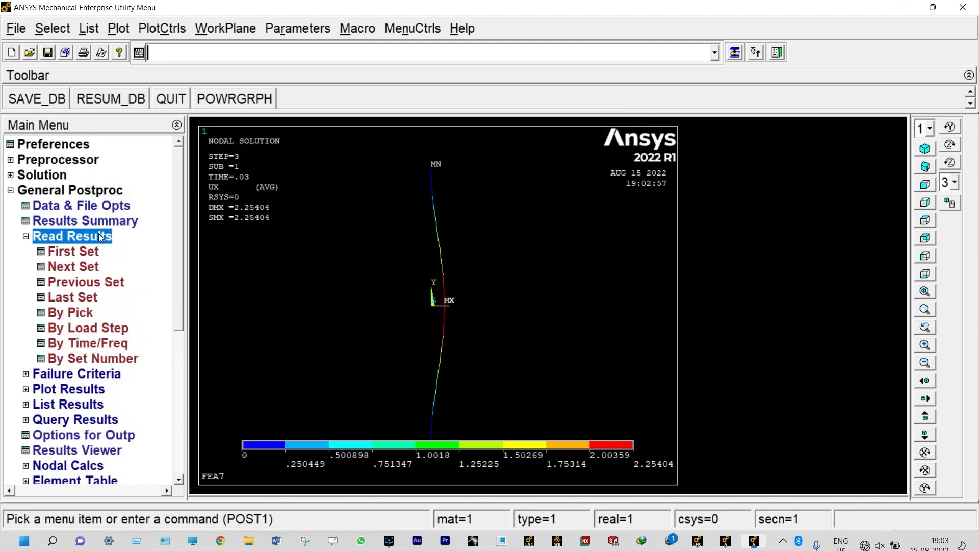
left_click(84, 266)
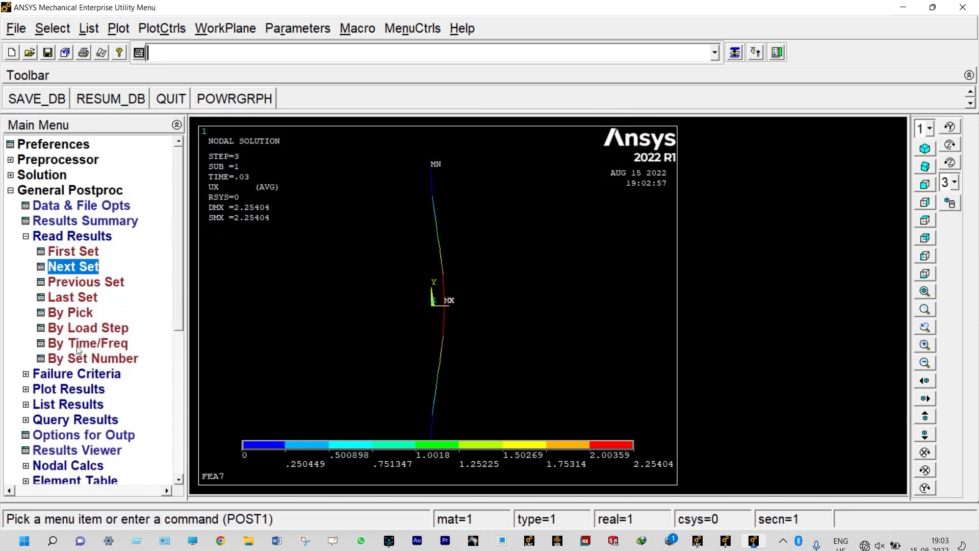
left_click(74, 390)
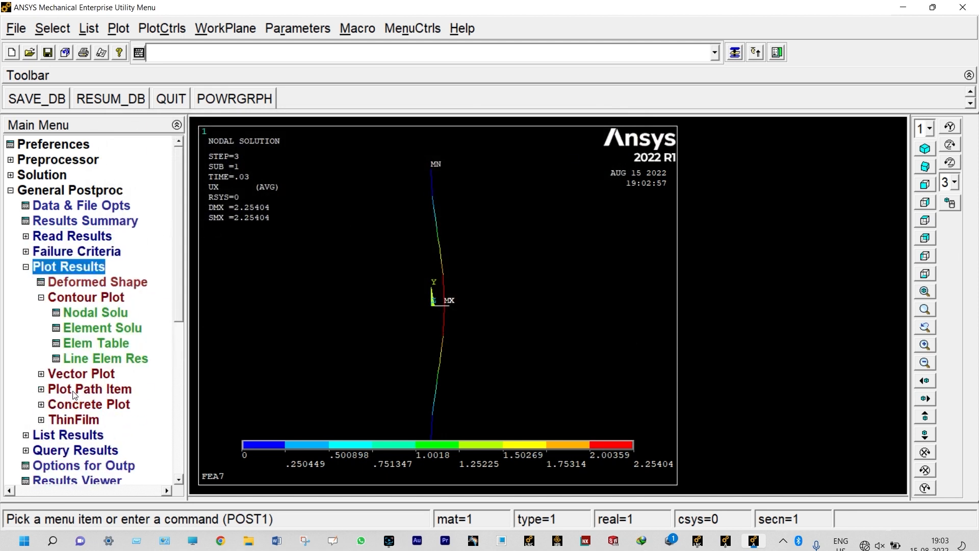
left_click(91, 311)
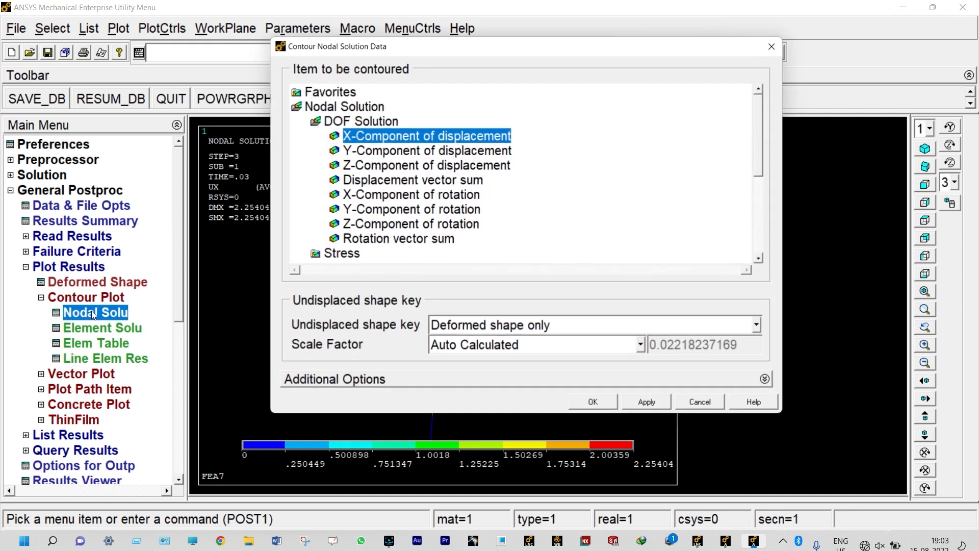
left_click(591, 402)
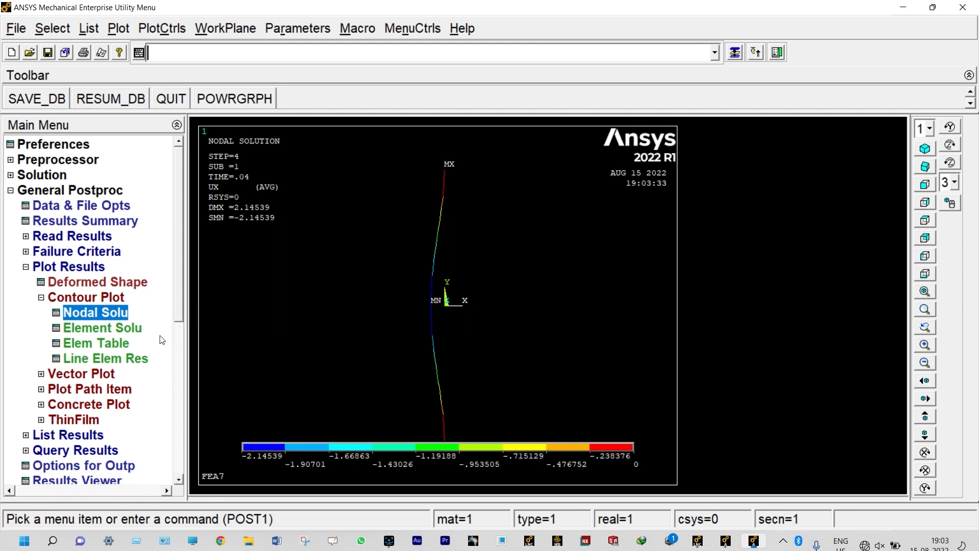
List the fourth set's nodal X-component of displacement, save it to the Desktop as lister file 4, and close the listing
left_click(75, 442)
left_click(77, 361)
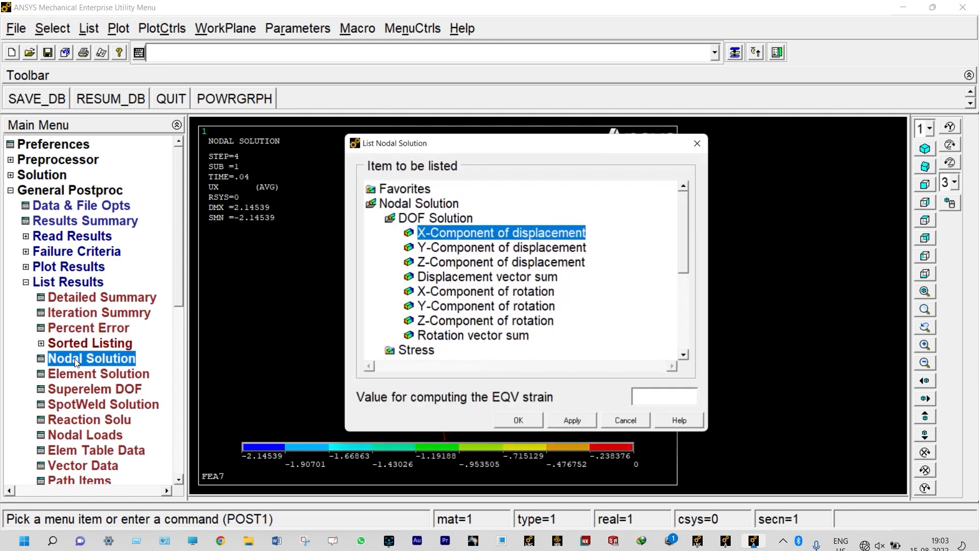
left_click(520, 421)
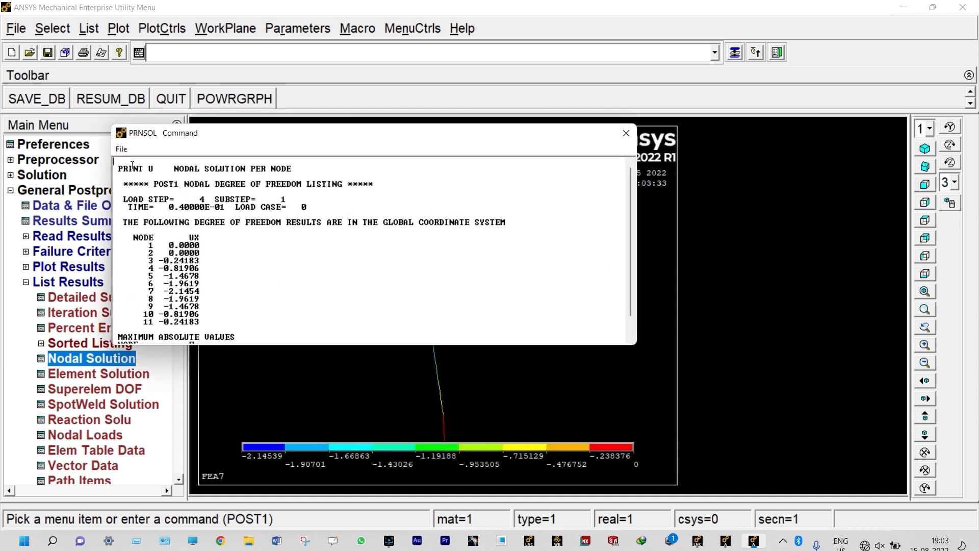
left_click(122, 148)
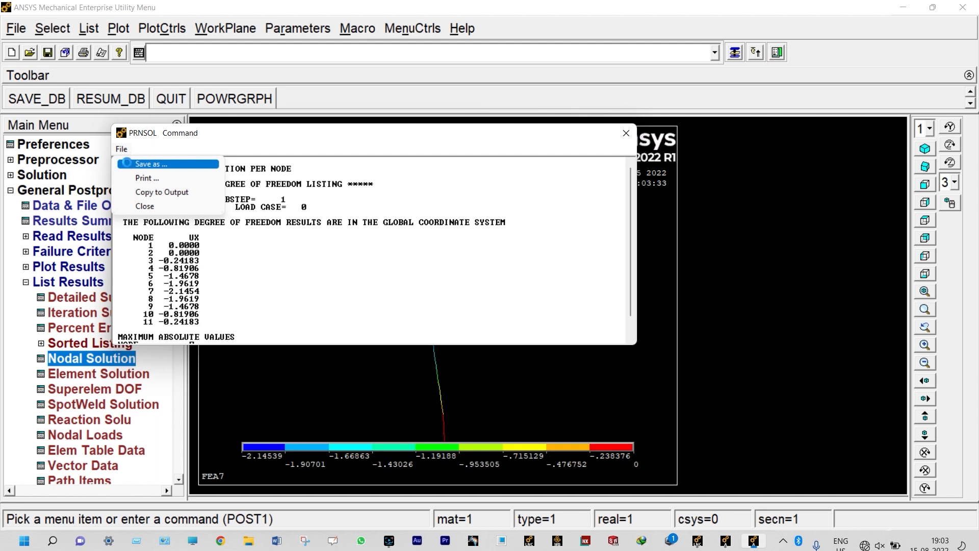
left_click(127, 164)
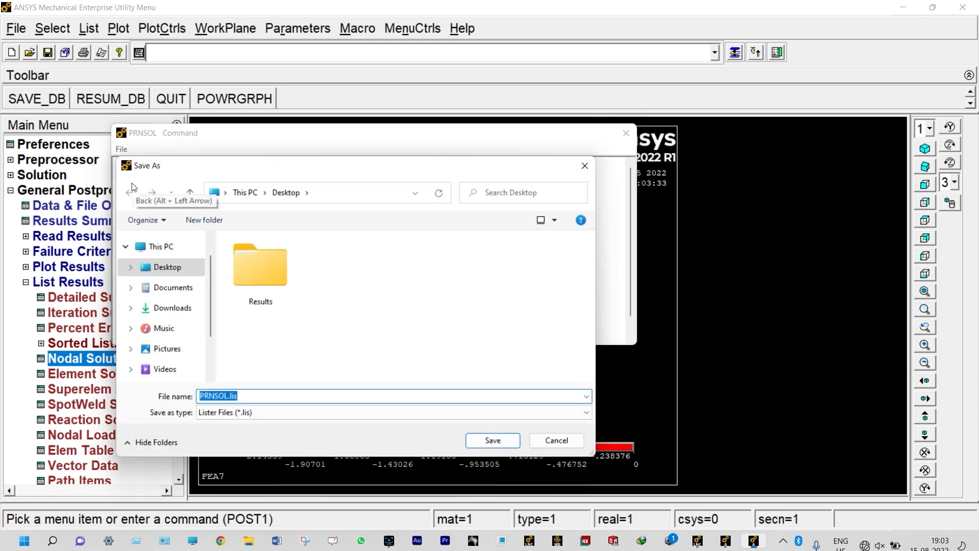
type("4")
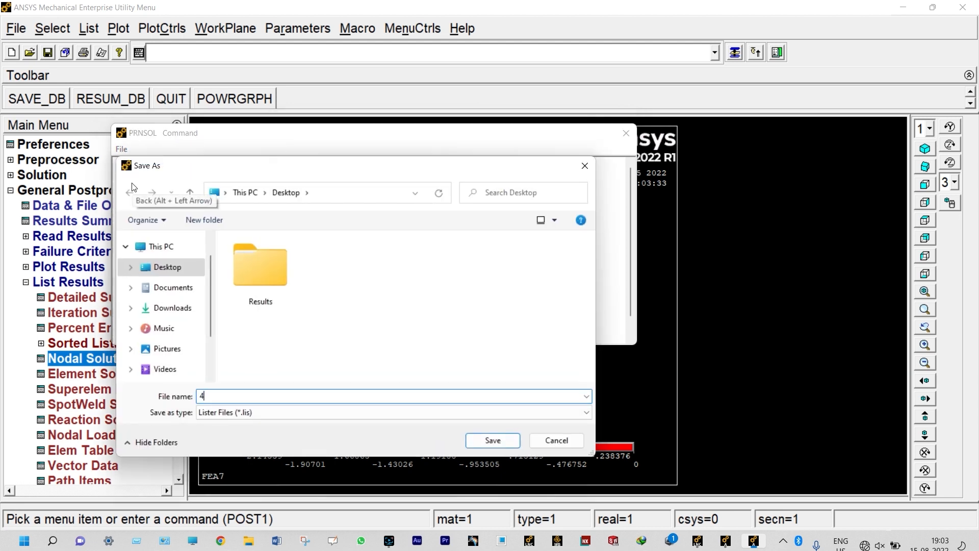
left_click(469, 441)
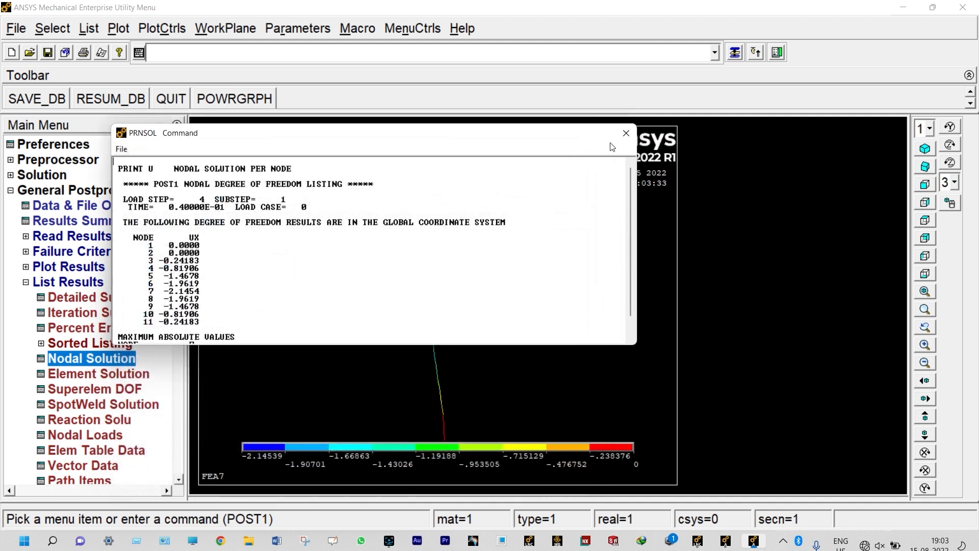
left_click(626, 133)
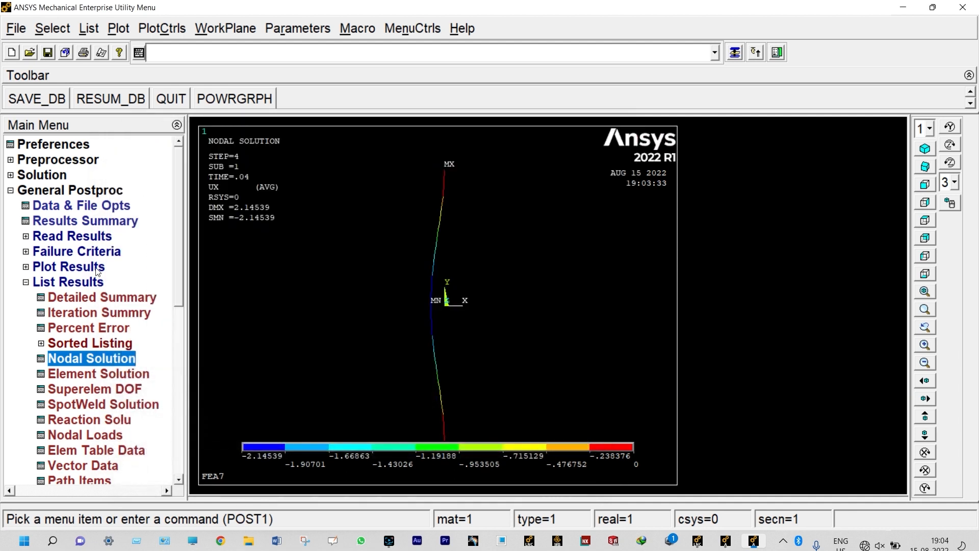
Read the fifth result set and plot its X-component of displacement contour with the deformed shape only
left_click(76, 236)
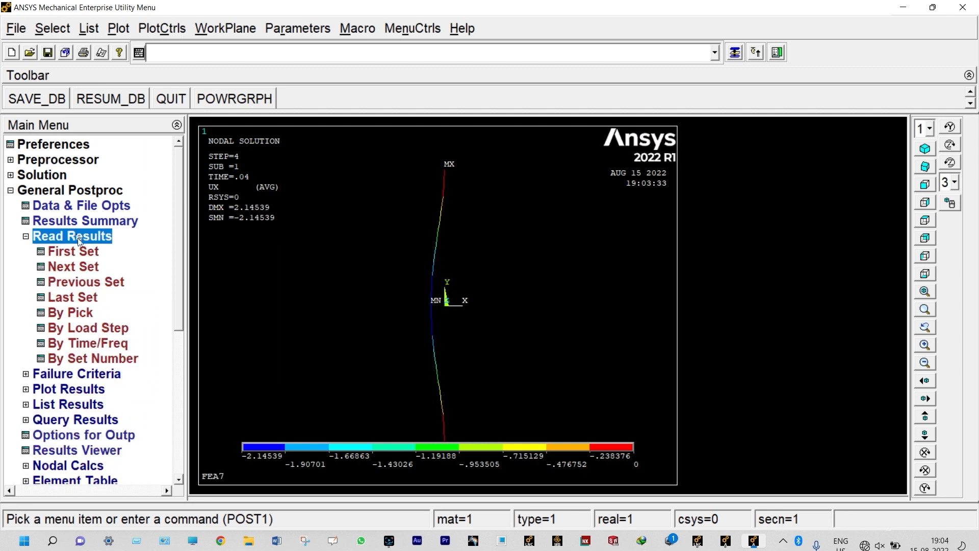
left_click(83, 268)
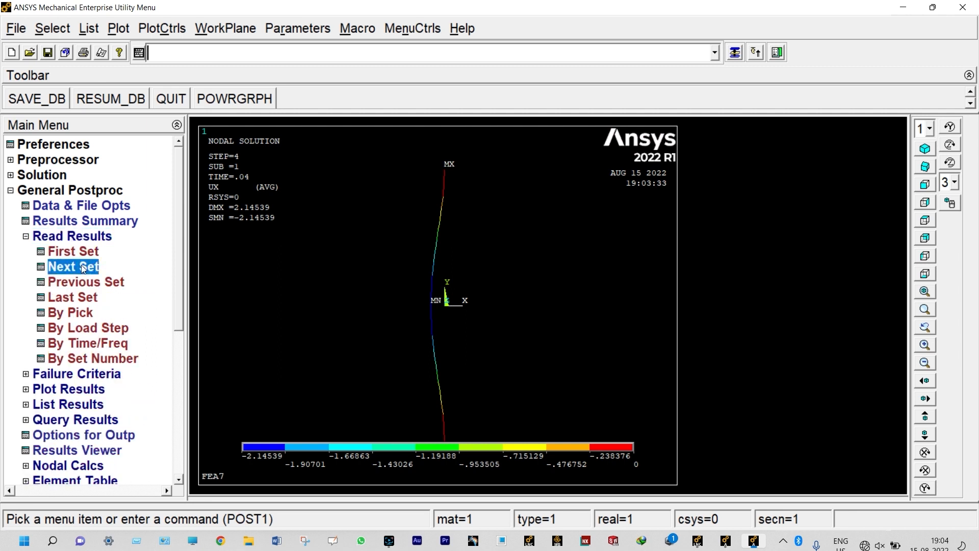
left_click(80, 390)
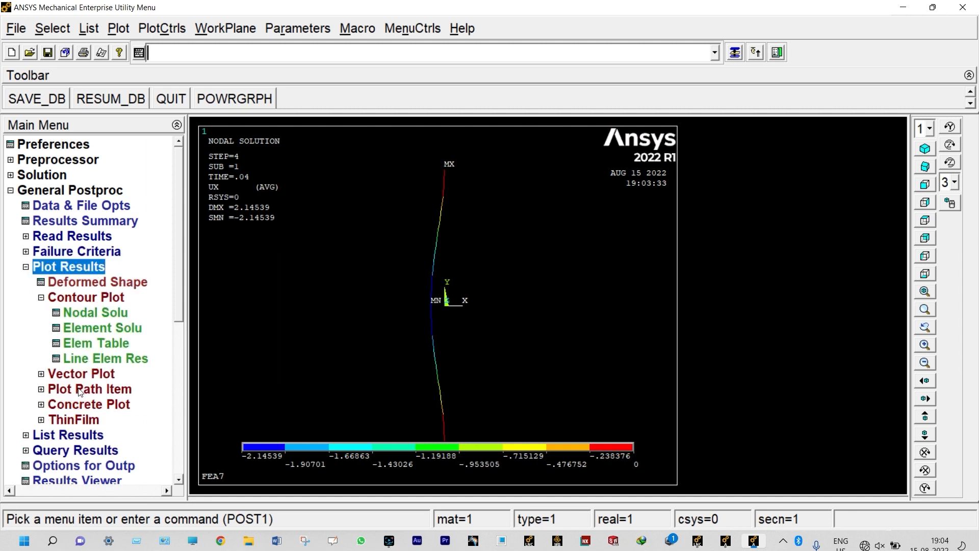
left_click(88, 312)
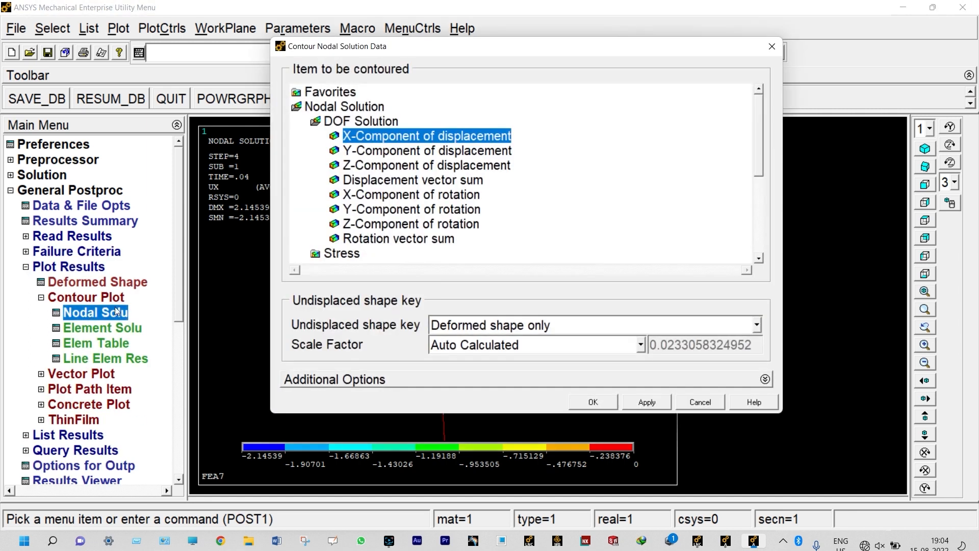
left_click(593, 402)
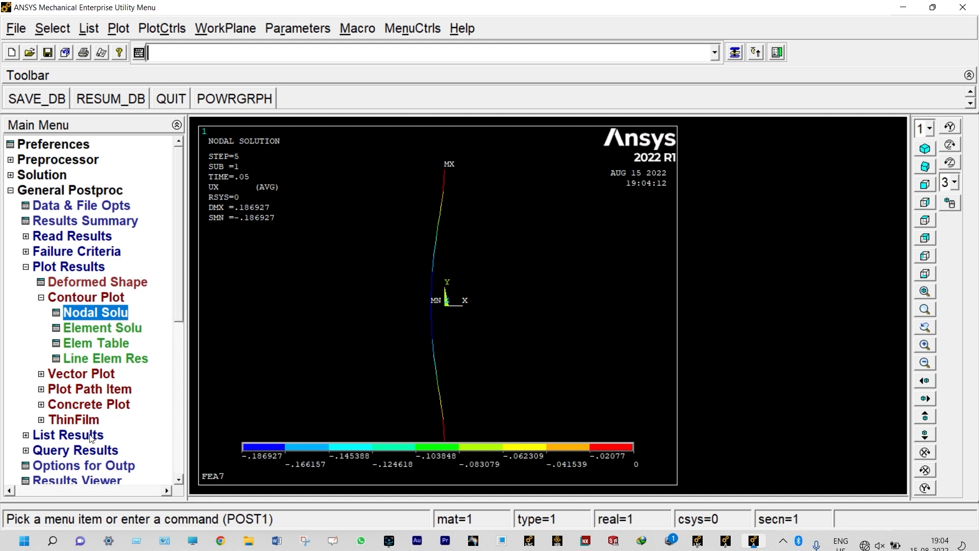
List the fifth set's nodal X-component of displacement, save it to the Desktop as lister file 5, and close the listing
left_click(68, 435)
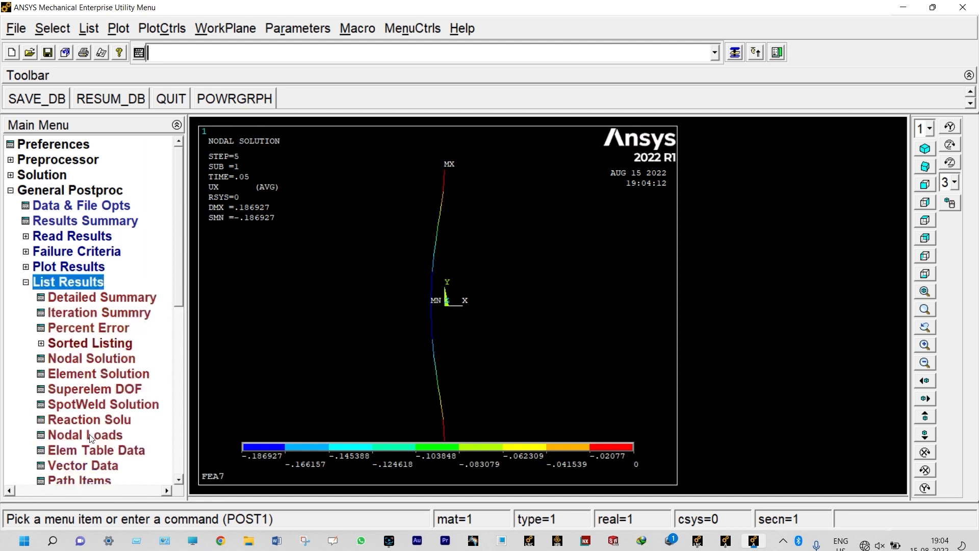
left_click(92, 359)
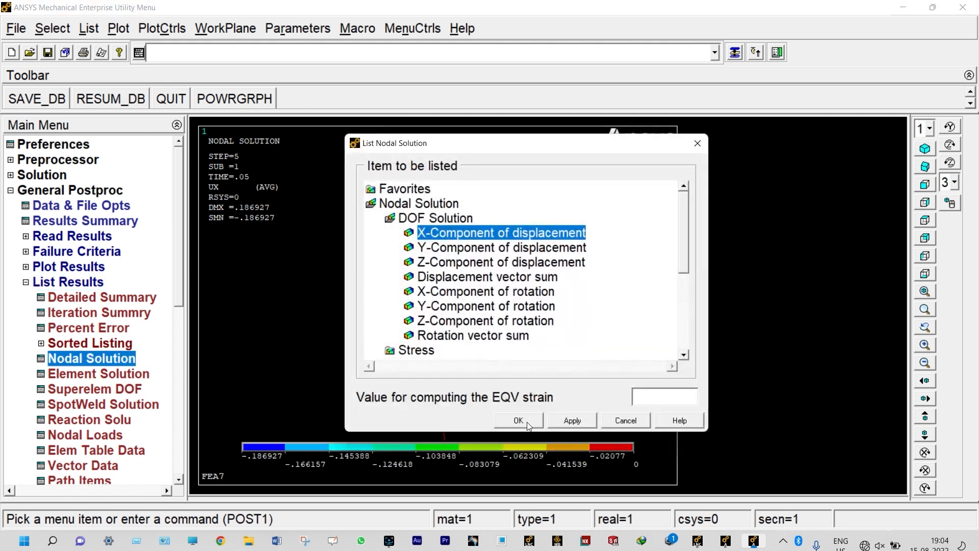
left_click(518, 420)
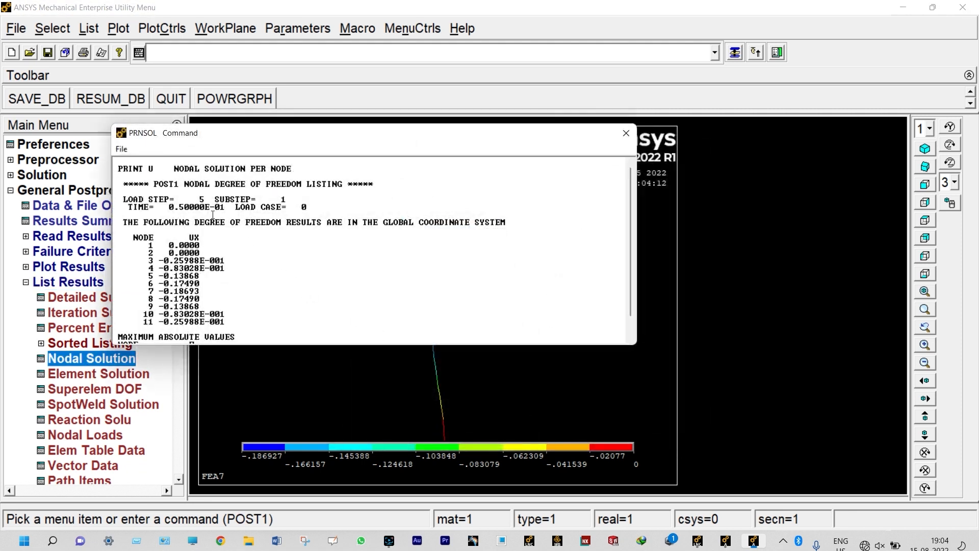
left_click(122, 149)
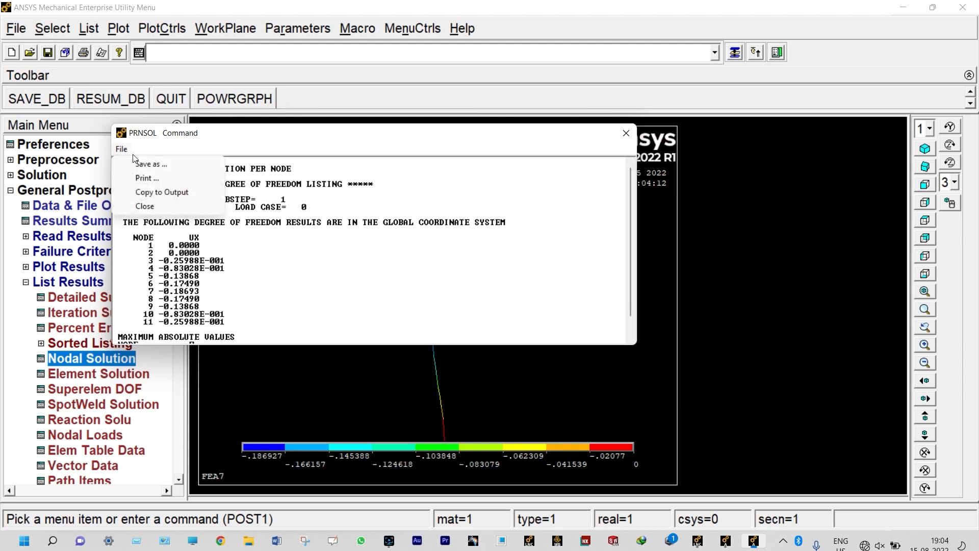
left_click(146, 164)
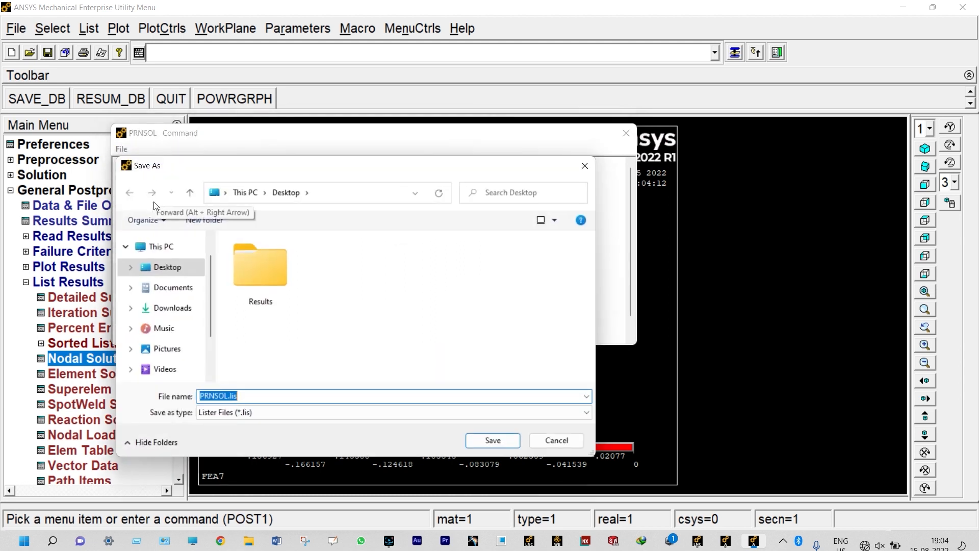
type("5")
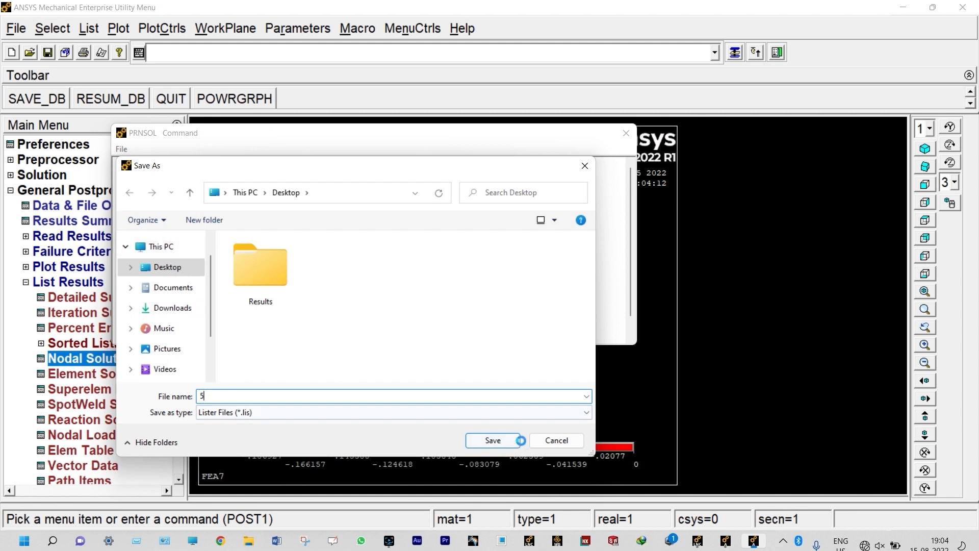
left_click(492, 441)
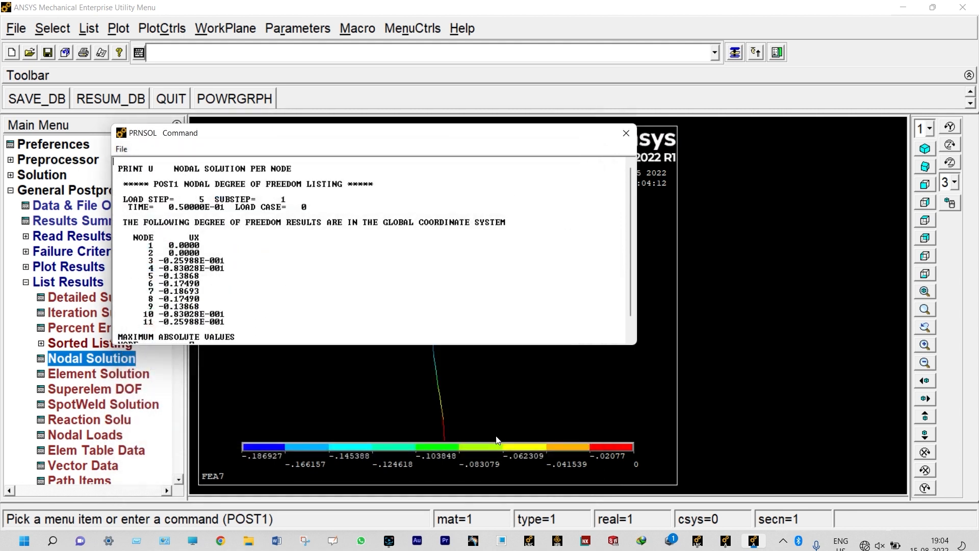
left_click(626, 133)
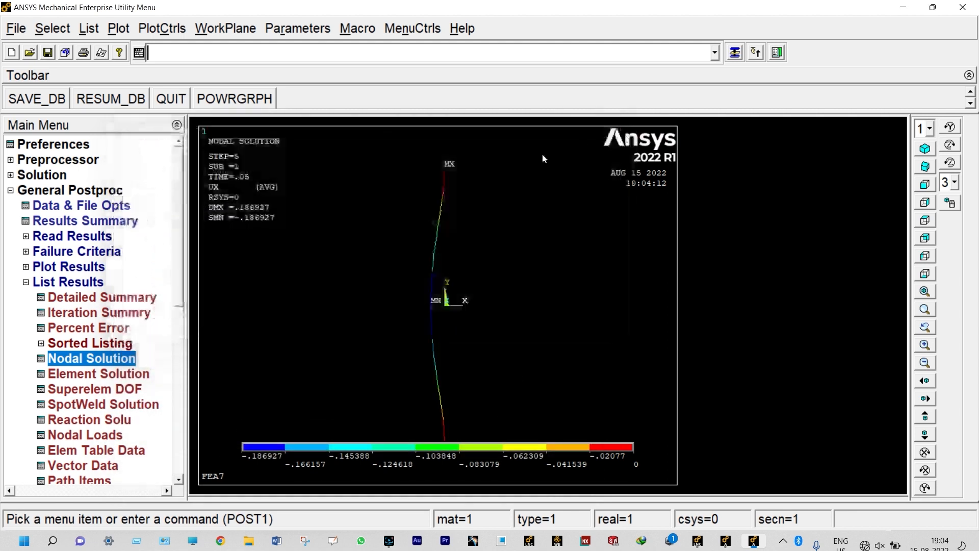
Read the sixth result set and plot its X-component of displacement contour with the deformed shape only
left_click(103, 237)
left_click(91, 267)
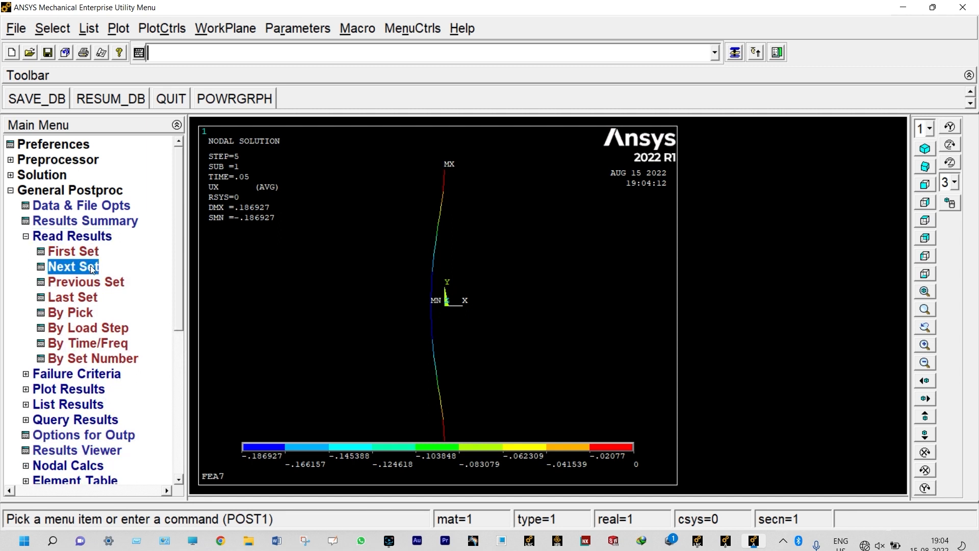
left_click(76, 388)
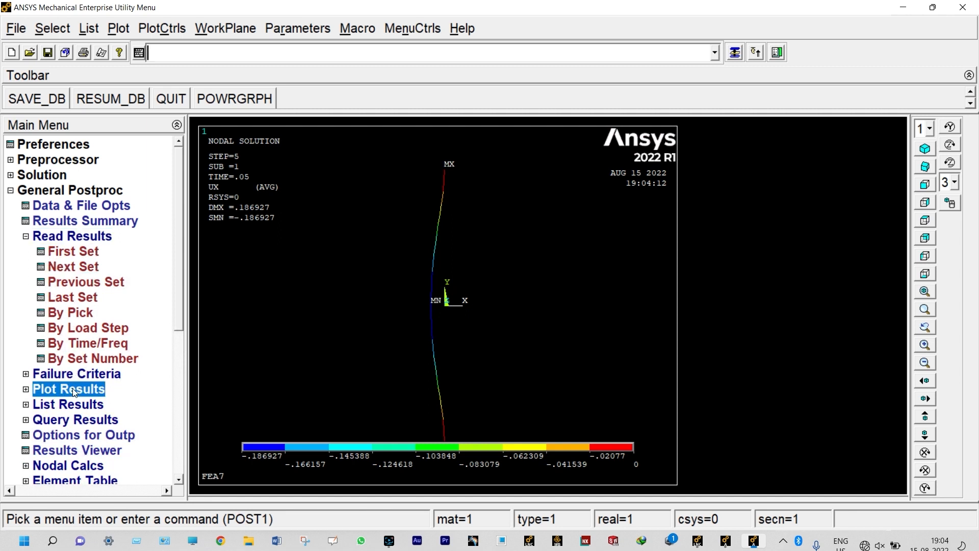
left_click(96, 313)
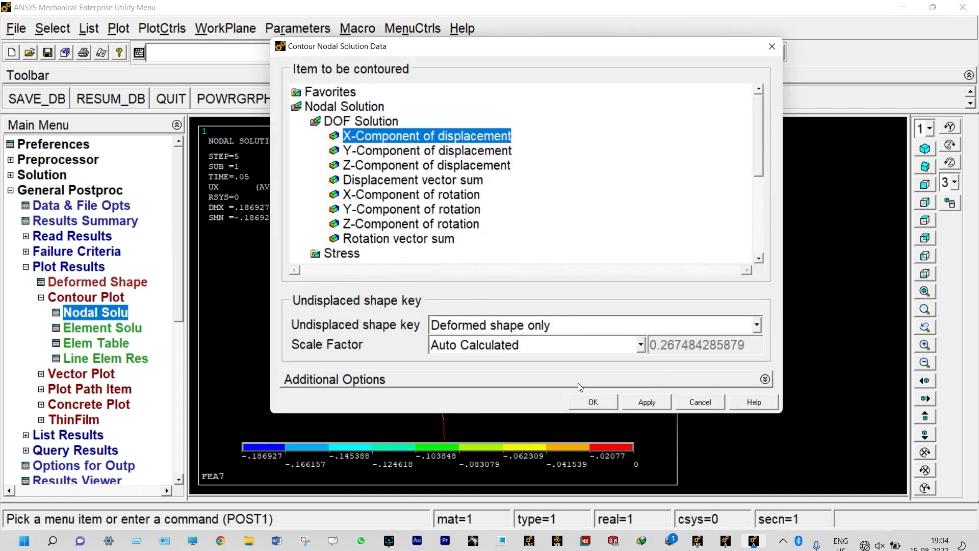
left_click(592, 402)
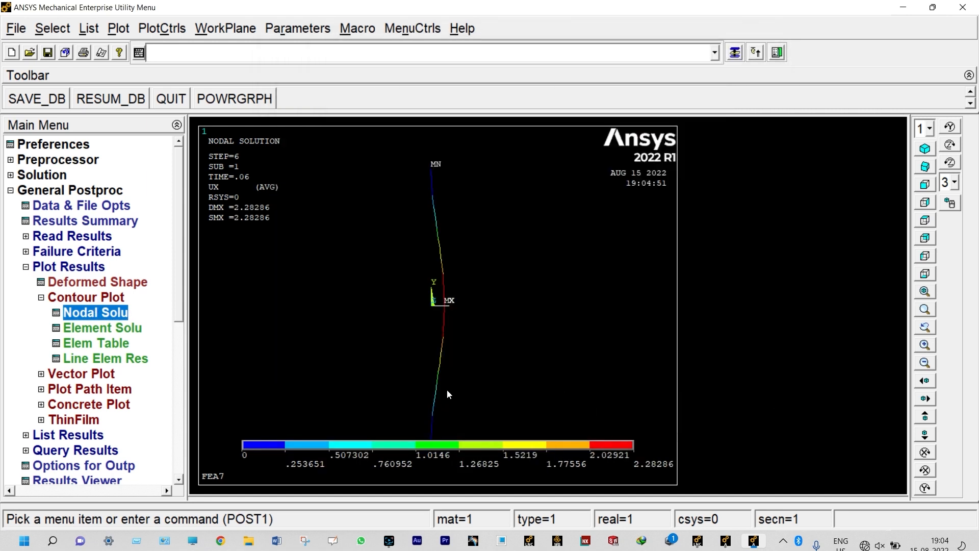
List the sixth set's nodal X-component of displacement, save it to the Desktop as lister file 6, and close the listing
left_click(87, 436)
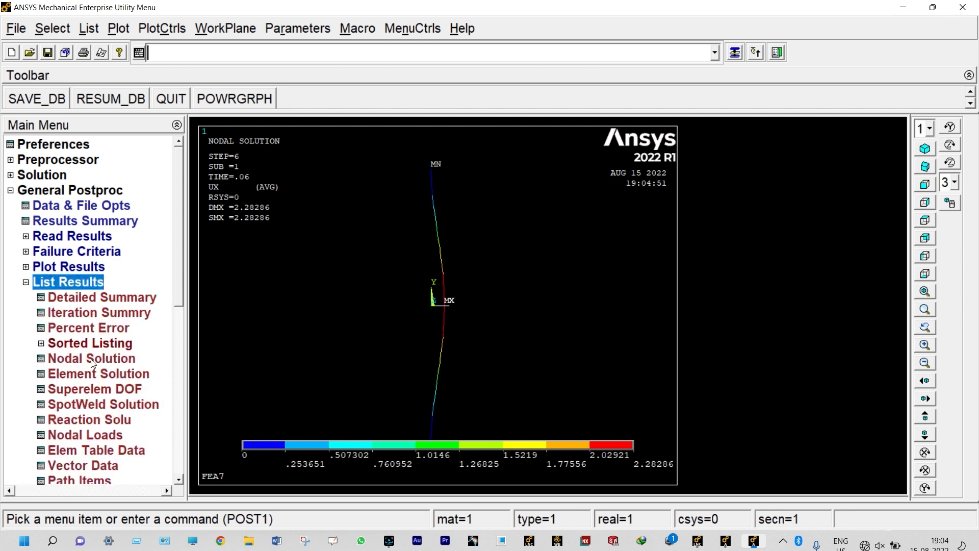
left_click(93, 359)
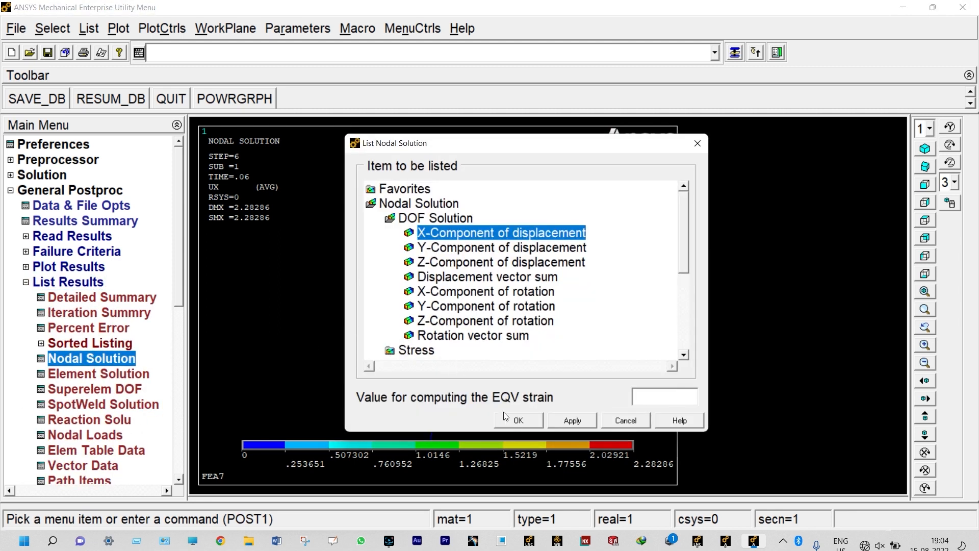
left_click(518, 421)
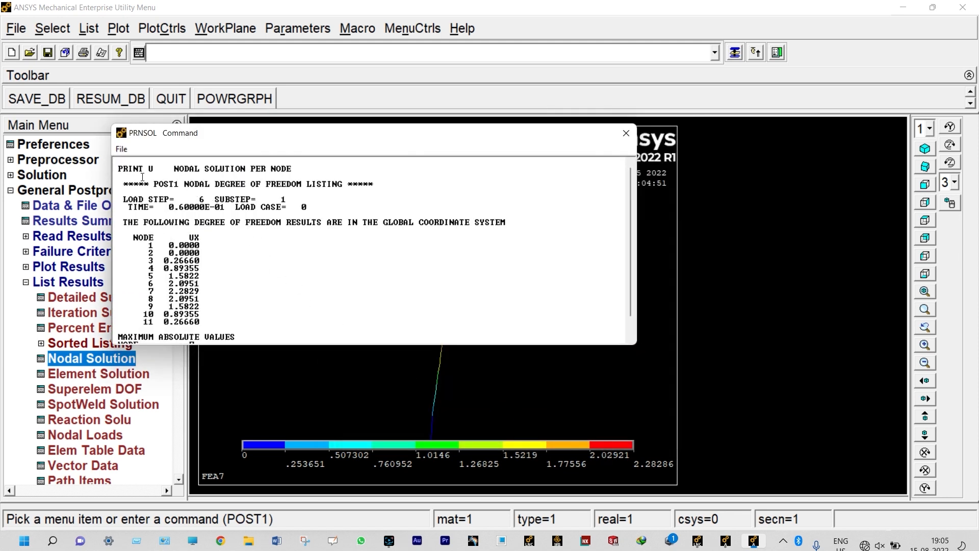
left_click(121, 149)
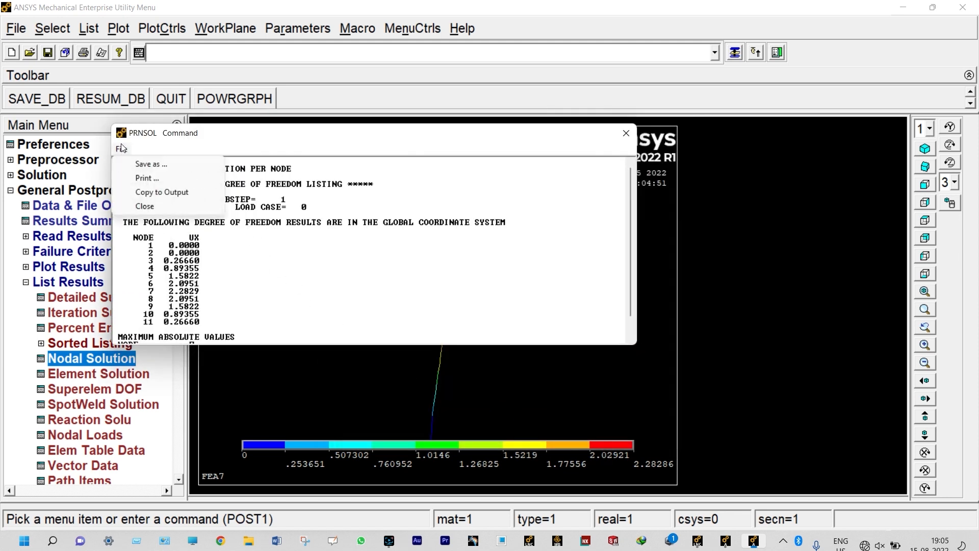
left_click(140, 164)
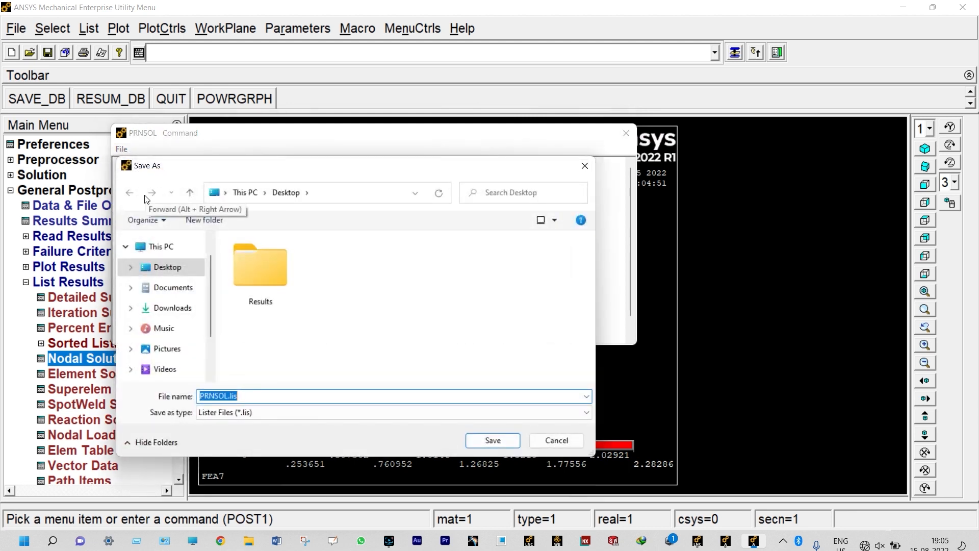
type("6")
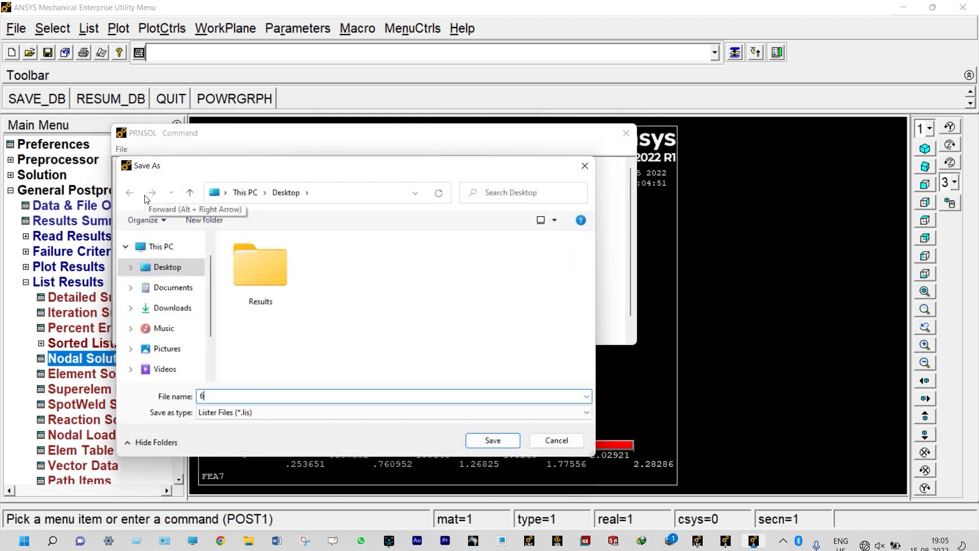
left_click(496, 445)
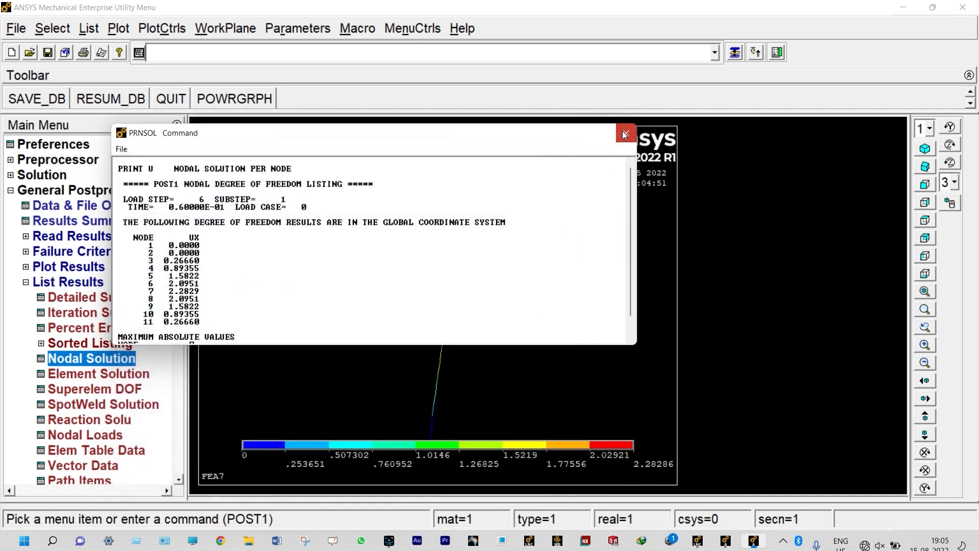
left_click(626, 133)
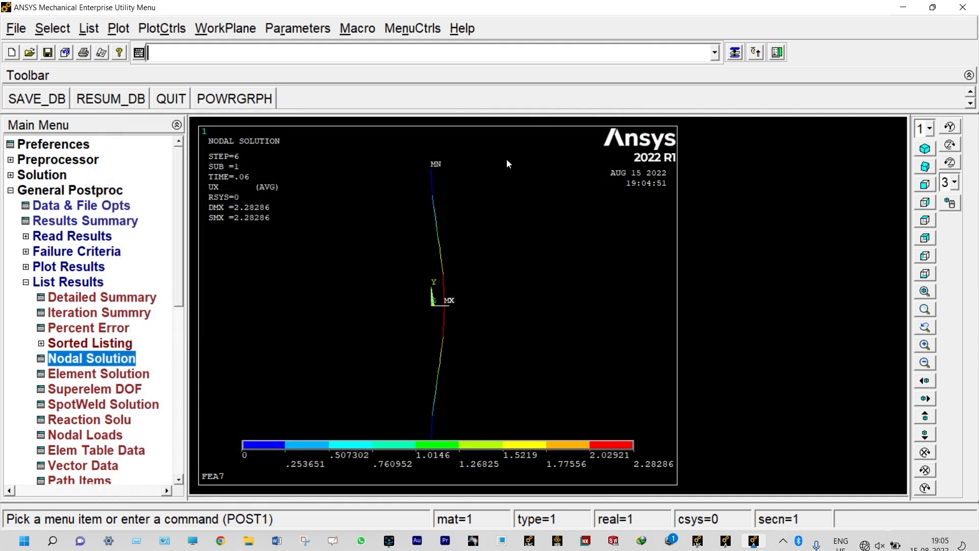
Read the seventh result set and plot its X-component of displacement contour with the deformed shape only
left_click(90, 237)
left_click(80, 269)
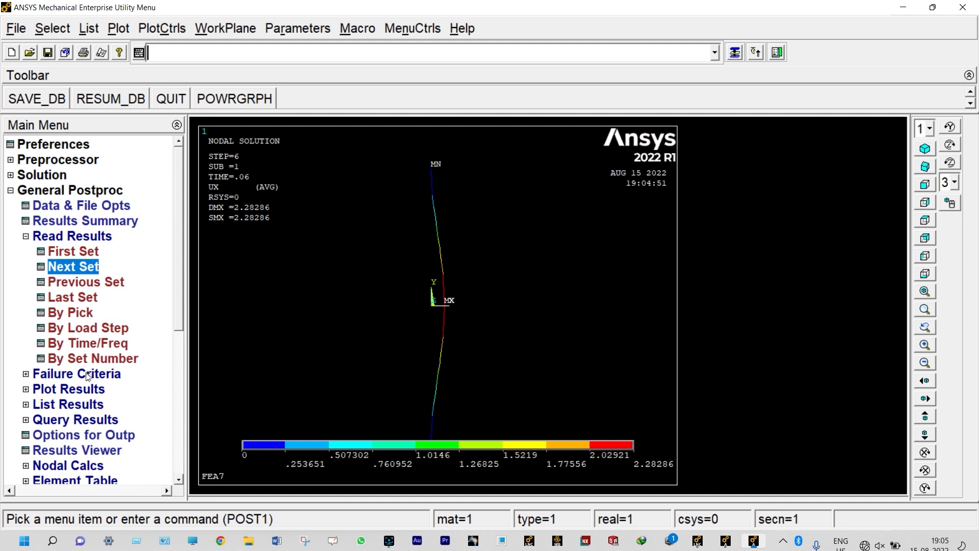
left_click(84, 389)
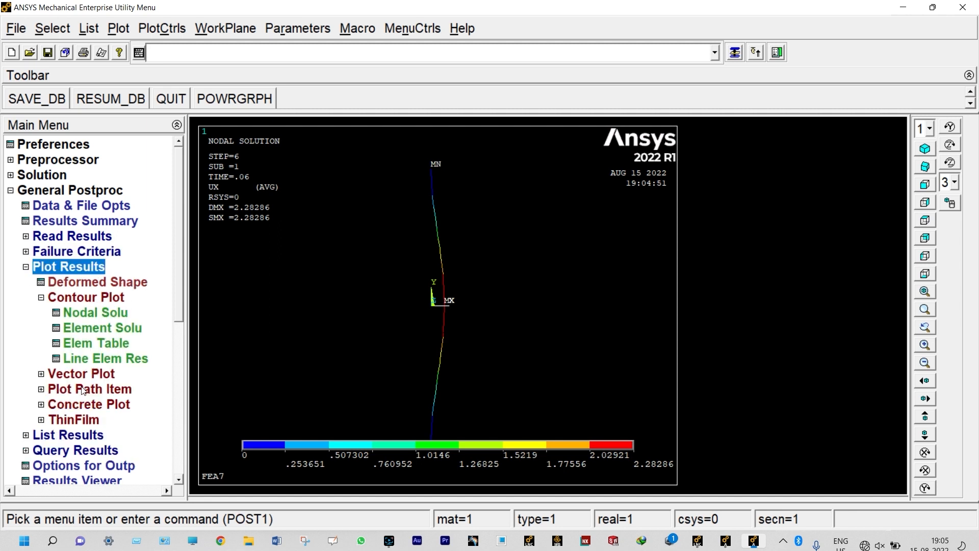
left_click(100, 312)
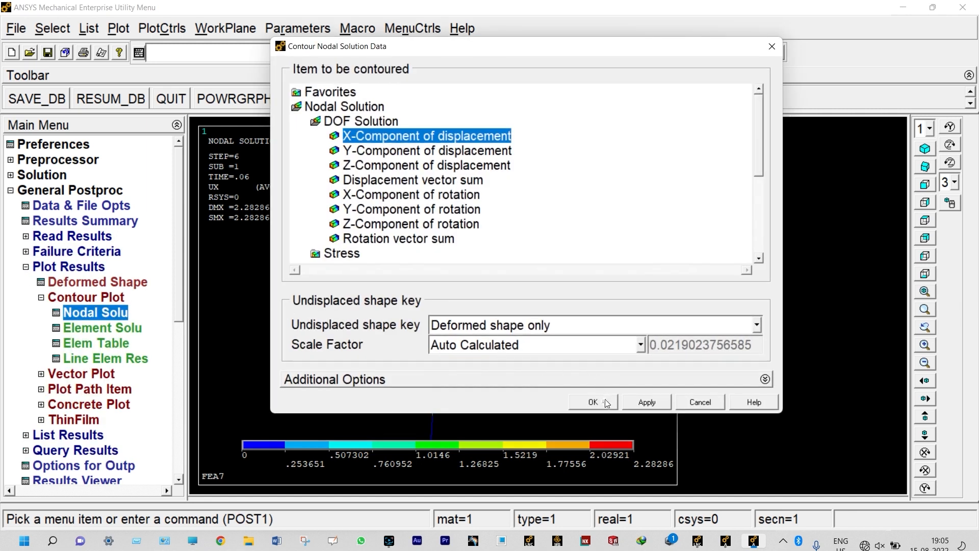
left_click(606, 402)
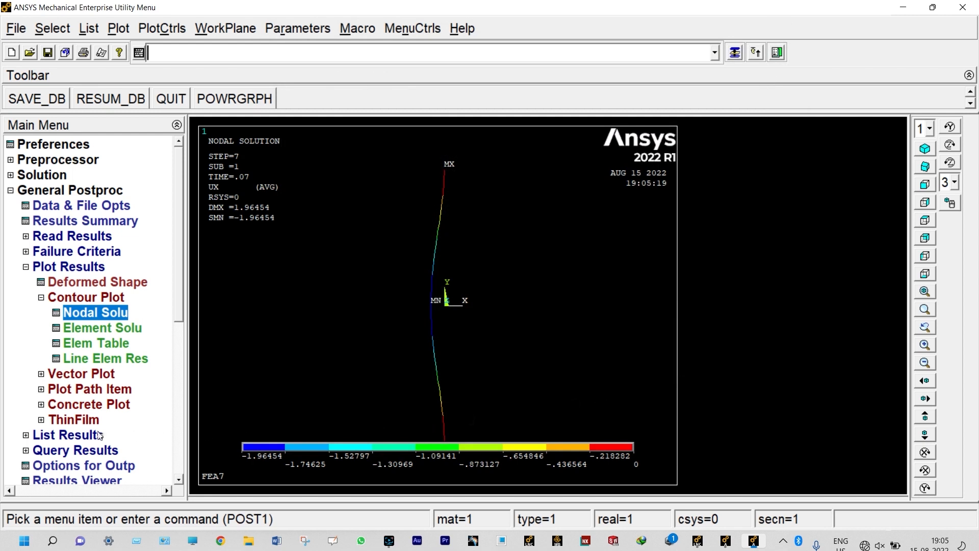
List the seventh set's nodal X-component of displacement, save it to the Desktop as lister file 7, and close the listing
left_click(89, 435)
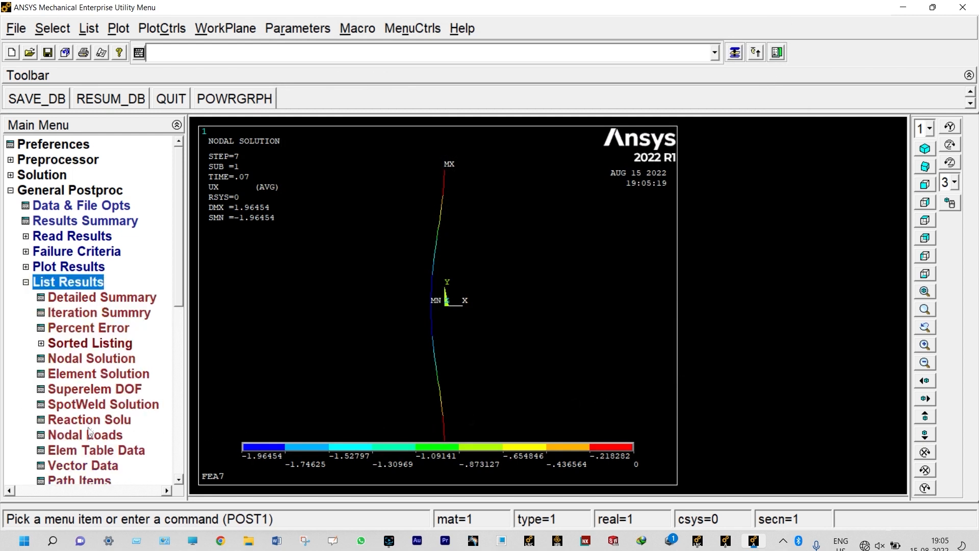
left_click(92, 359)
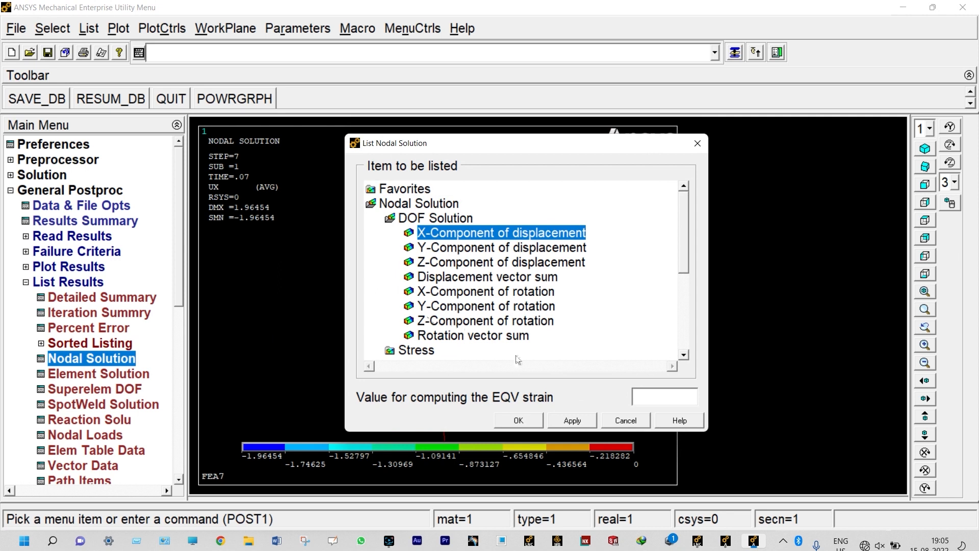
left_click(520, 420)
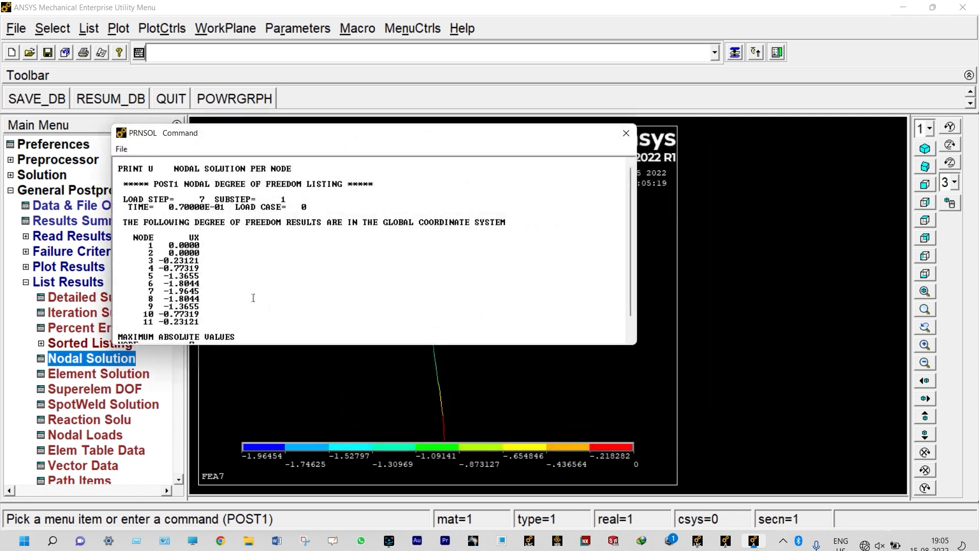
left_click(121, 148)
left_click(130, 162)
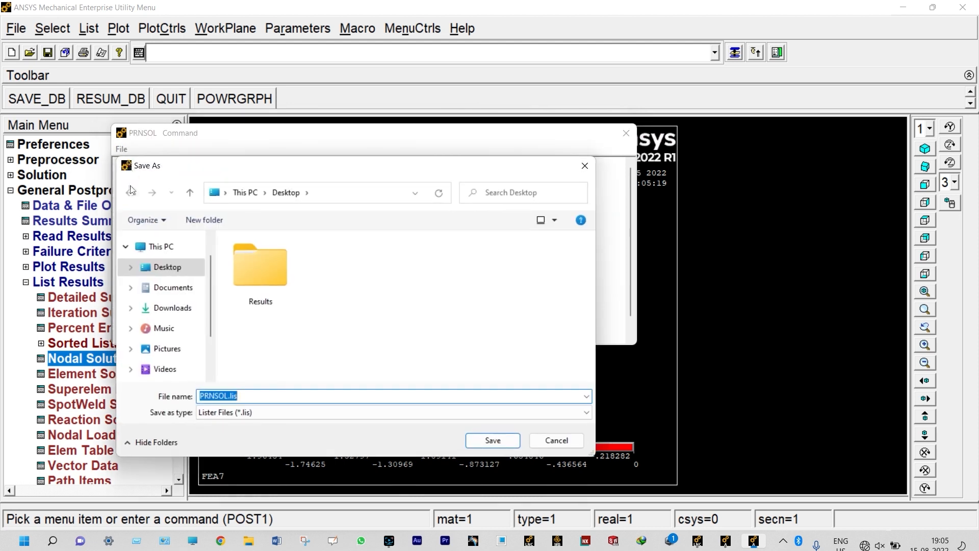
type("7")
left_click(486, 441)
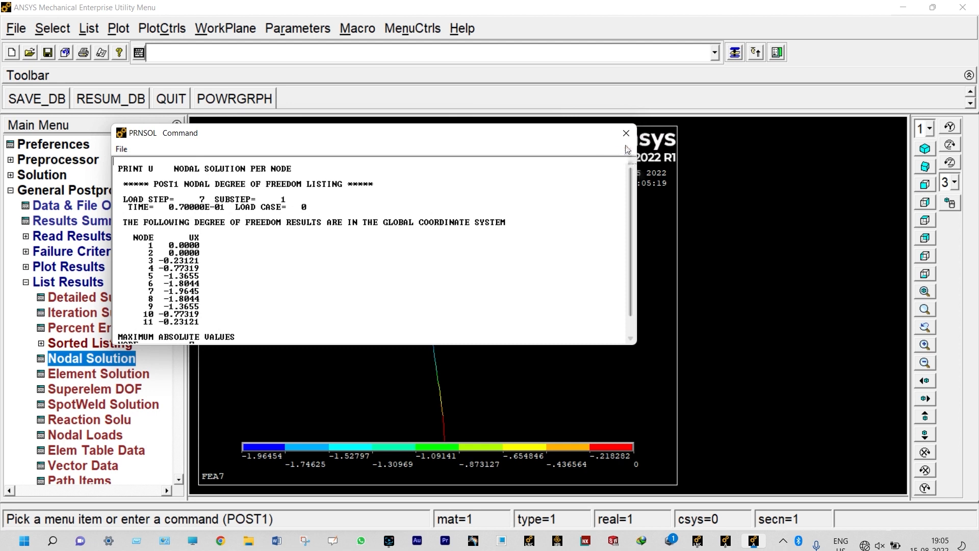
left_click(626, 133)
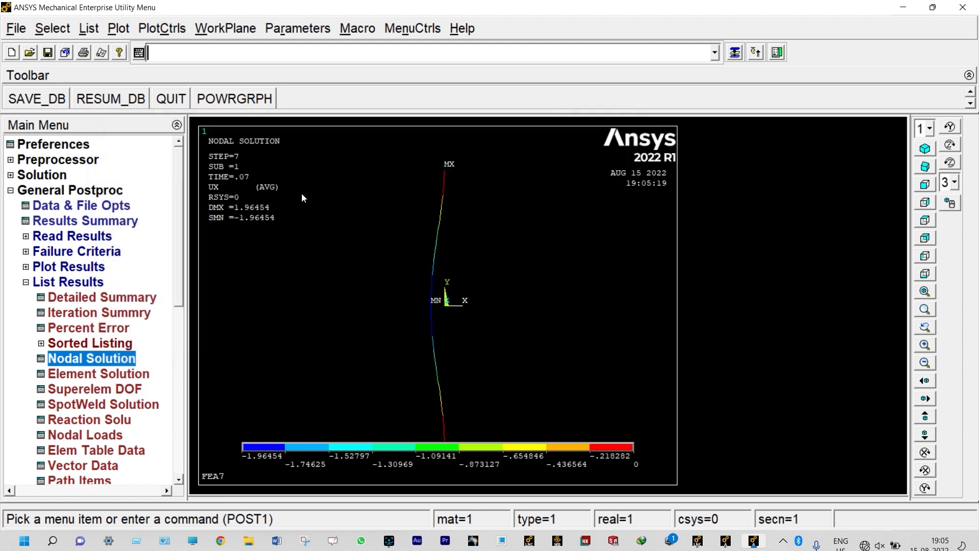
Read the eighth result set and plot its X-component of displacement contour with the deformed shape only
left_click(84, 237)
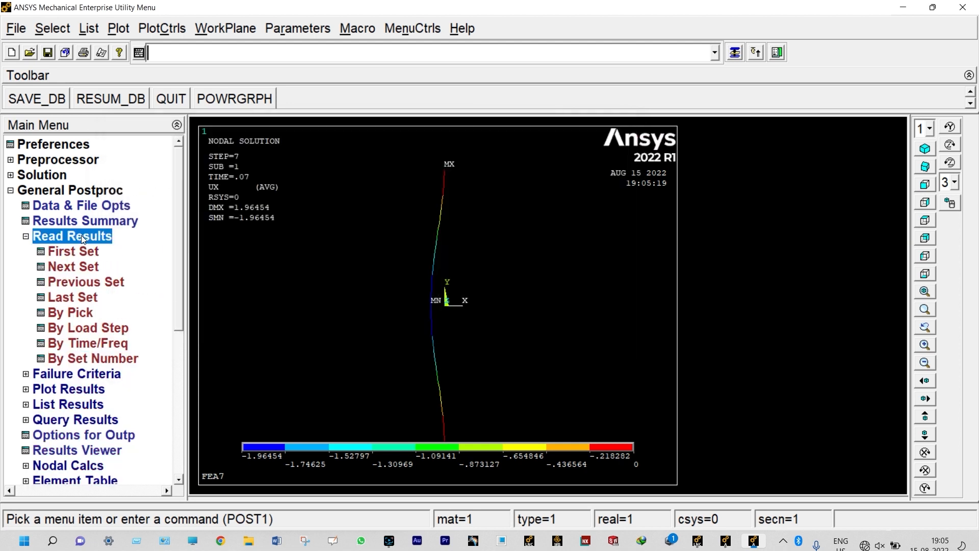
left_click(84, 266)
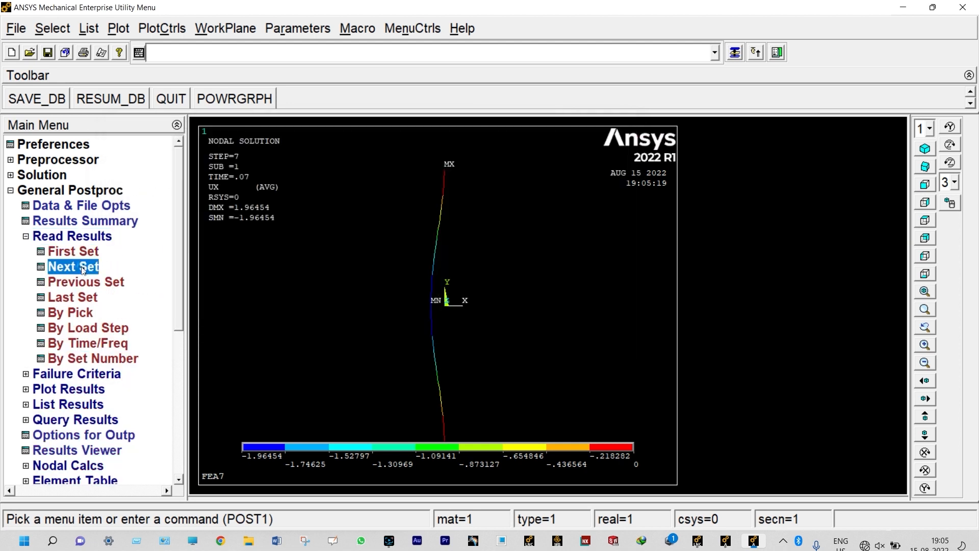
left_click(100, 387)
left_click(94, 314)
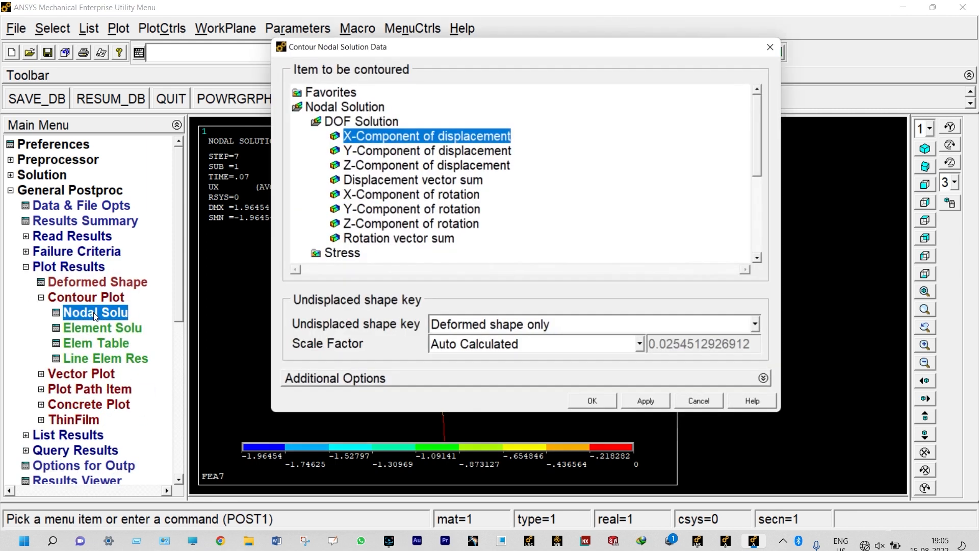
left_click(592, 402)
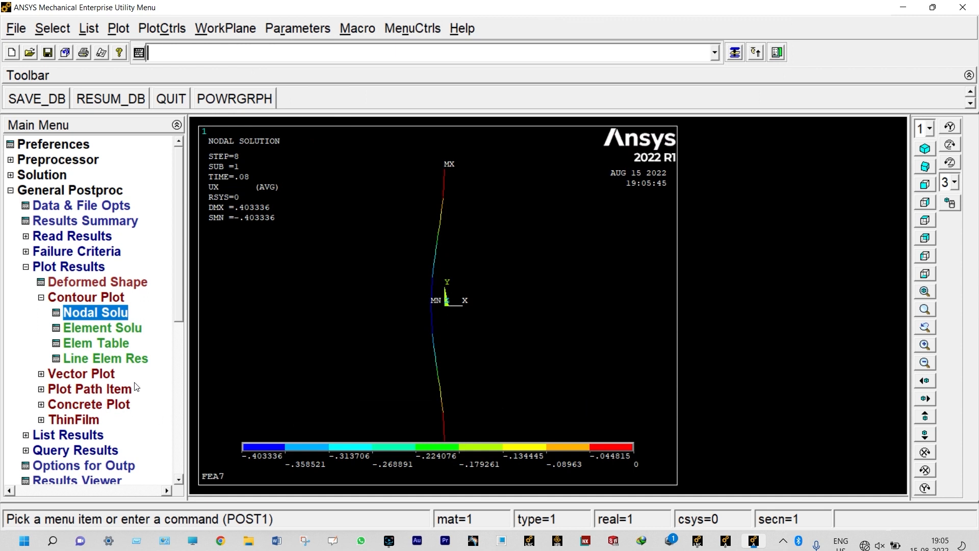
List the eighth set's nodal X-component of displacement, save it to the Desktop as lister file 8, and close the listing
left_click(81, 435)
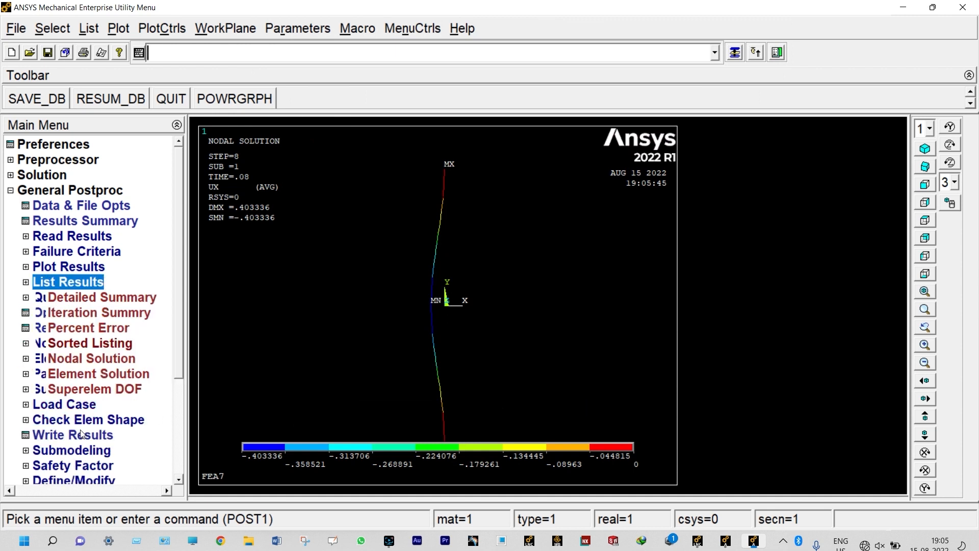
left_click(86, 358)
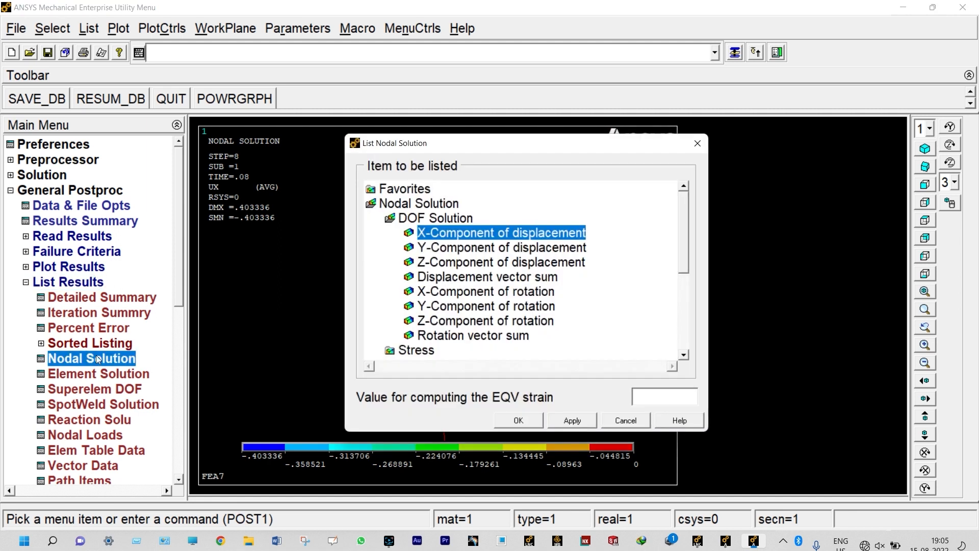
left_click(518, 421)
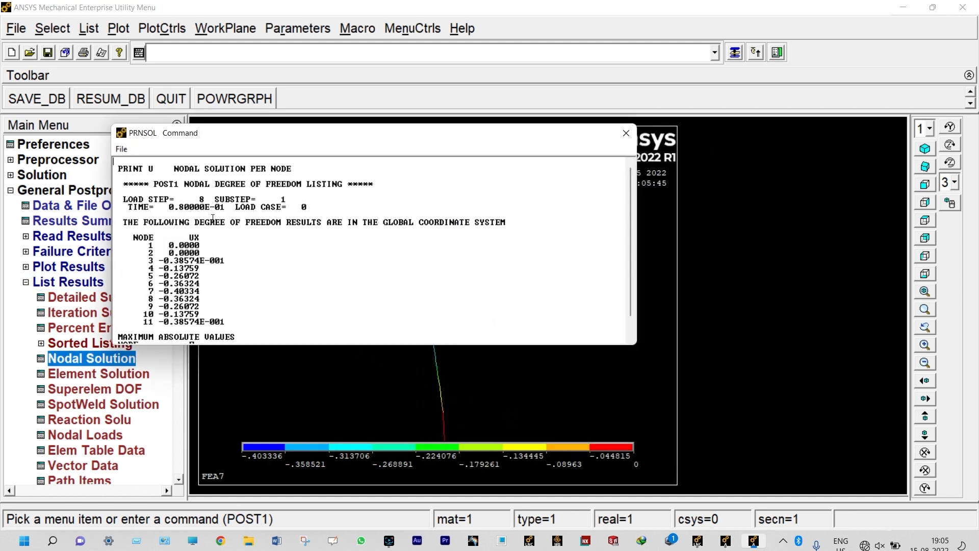
left_click(122, 149)
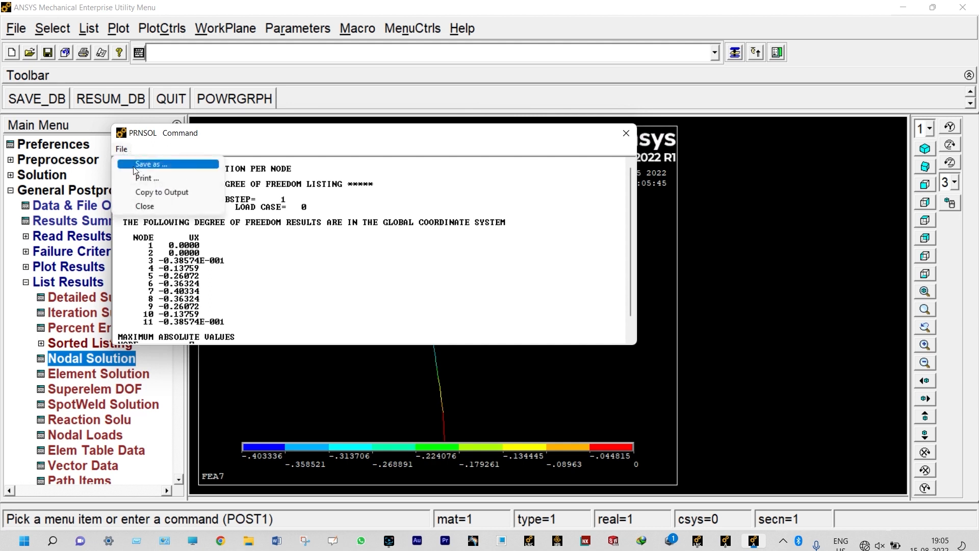
left_click(138, 165)
type("8")
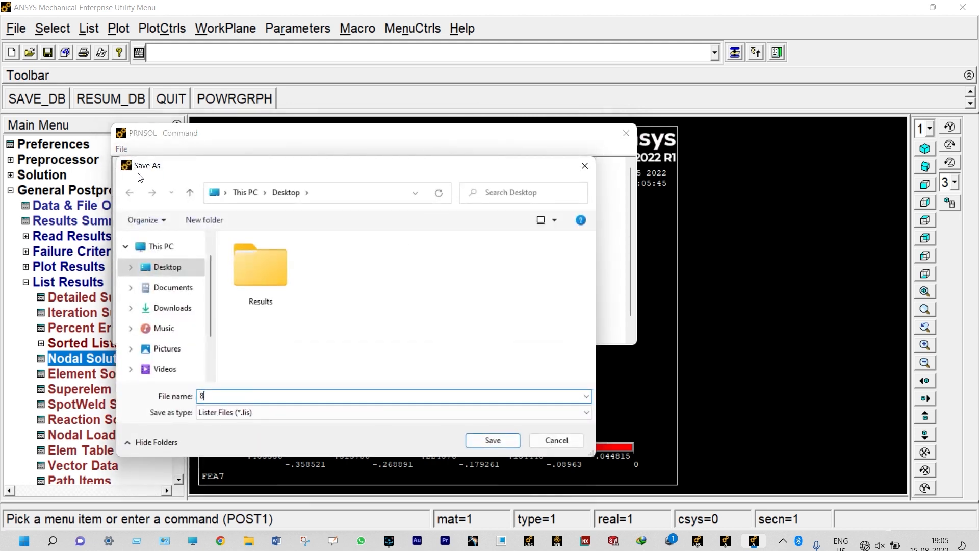
left_click(492, 441)
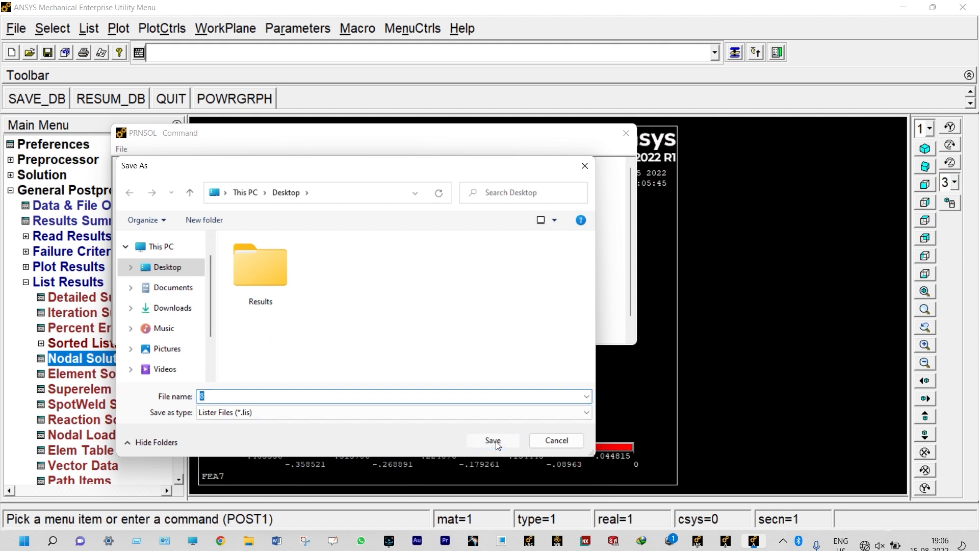
left_click(626, 133)
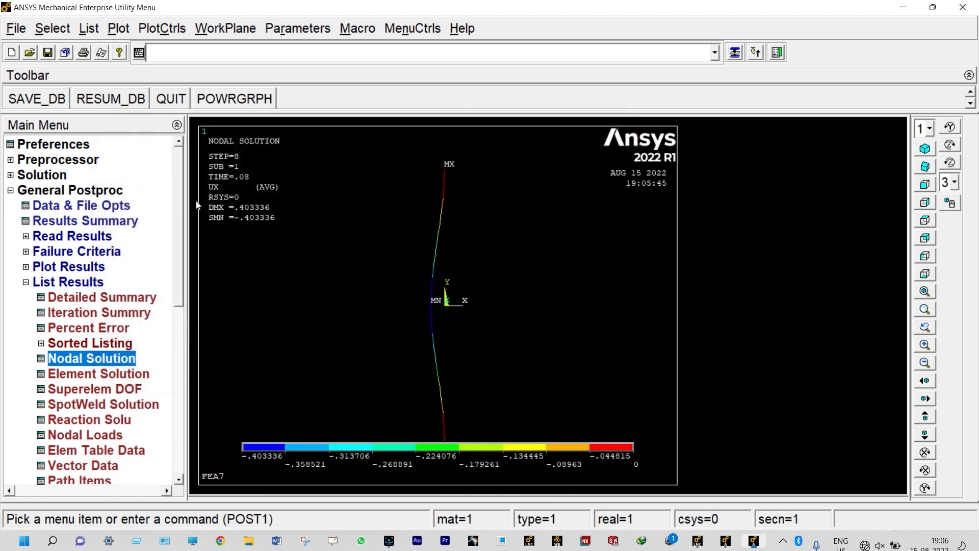
Read the ninth result set and plot its X-component of displacement contour with the deformed shape only
left_click(92, 236)
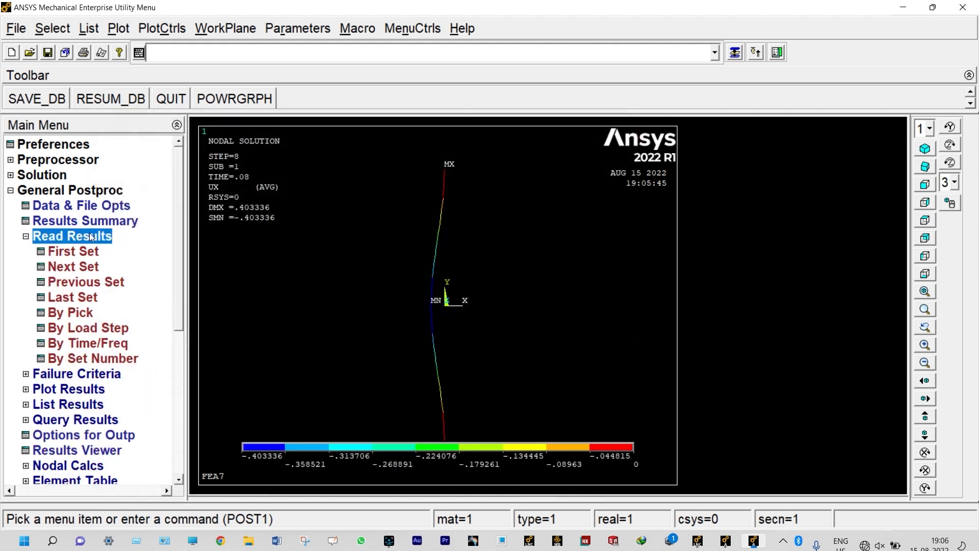
left_click(84, 266)
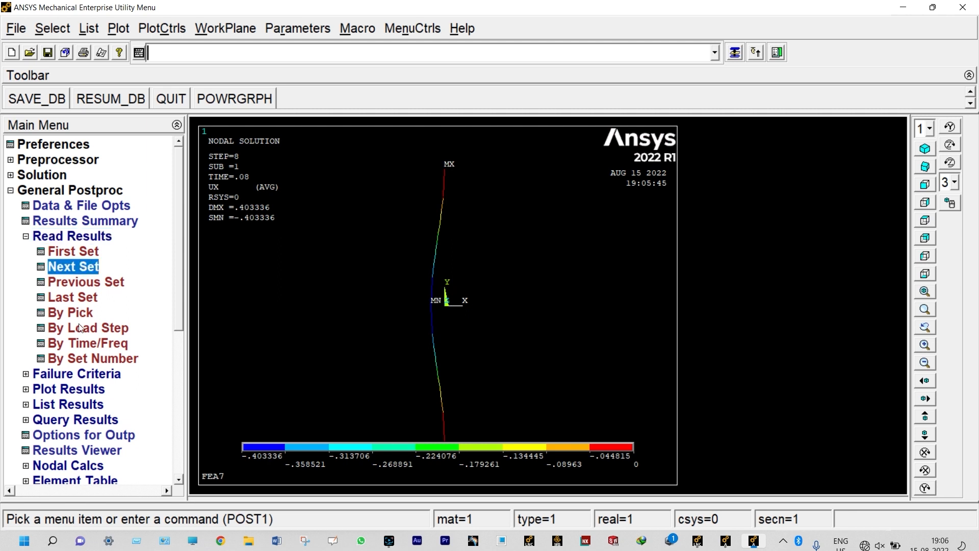
left_click(75, 389)
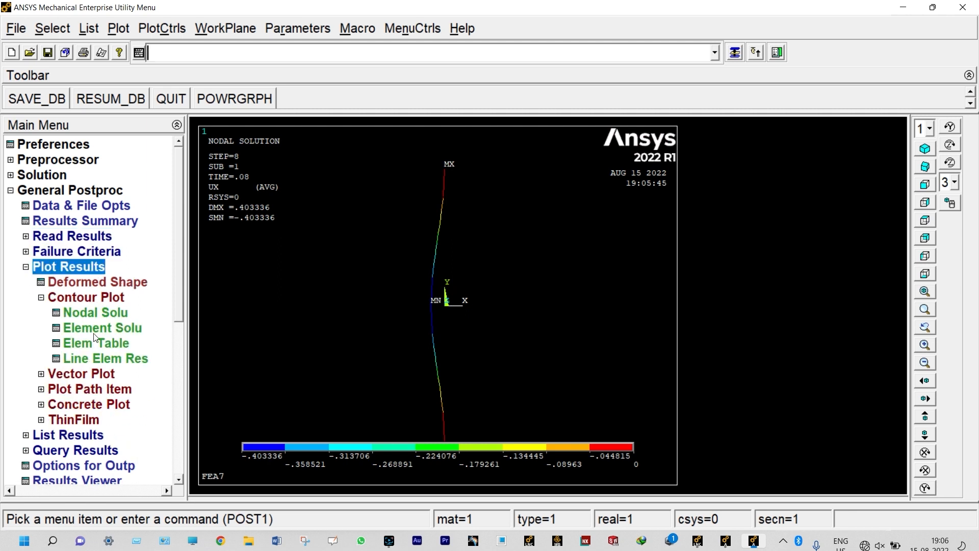
left_click(97, 313)
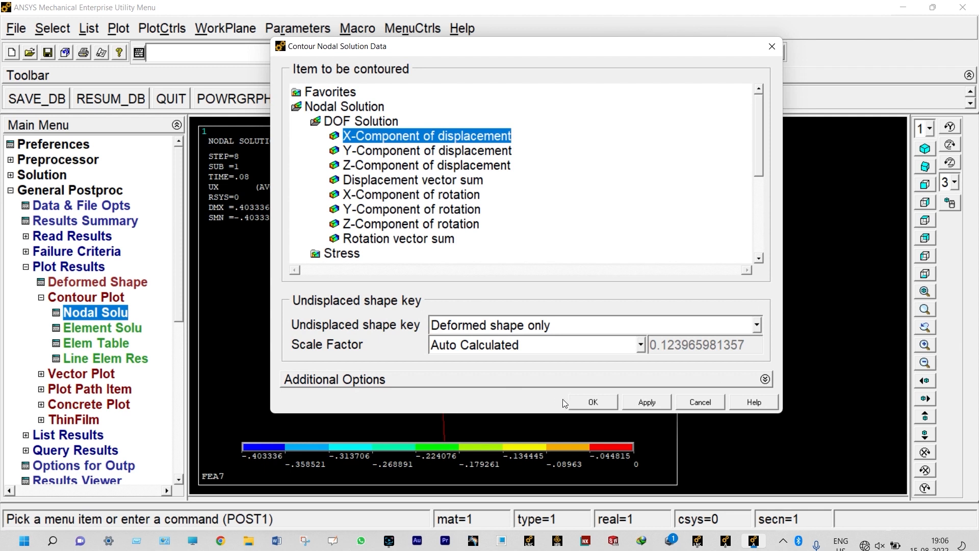
left_click(589, 403)
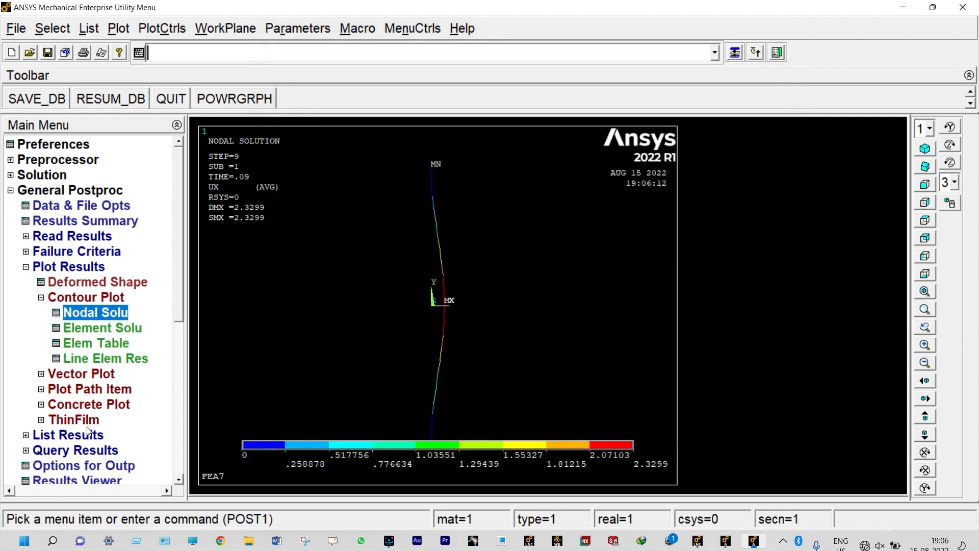
List the ninth set's nodal X-component of displacement, save it to the Desktop as lister file 9, and close the listing
left_click(68, 436)
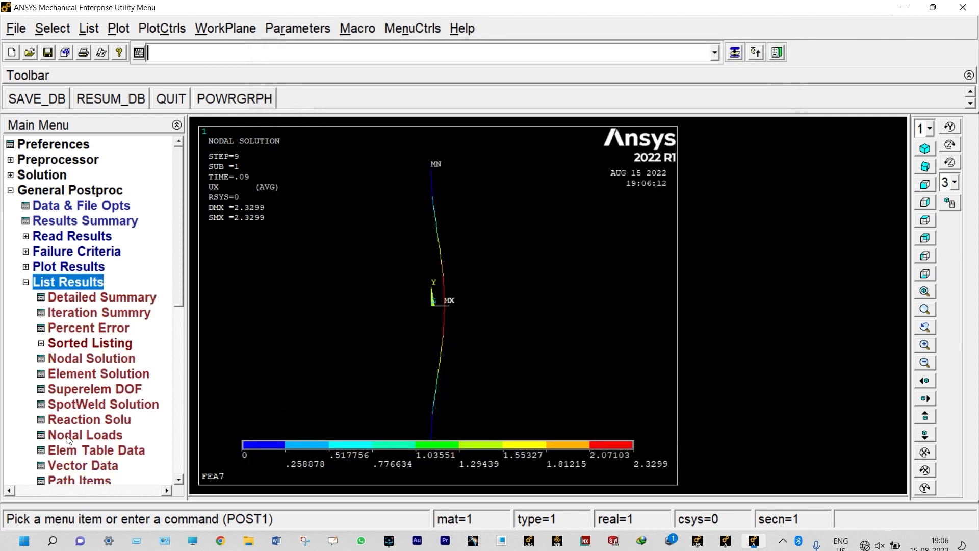
left_click(83, 360)
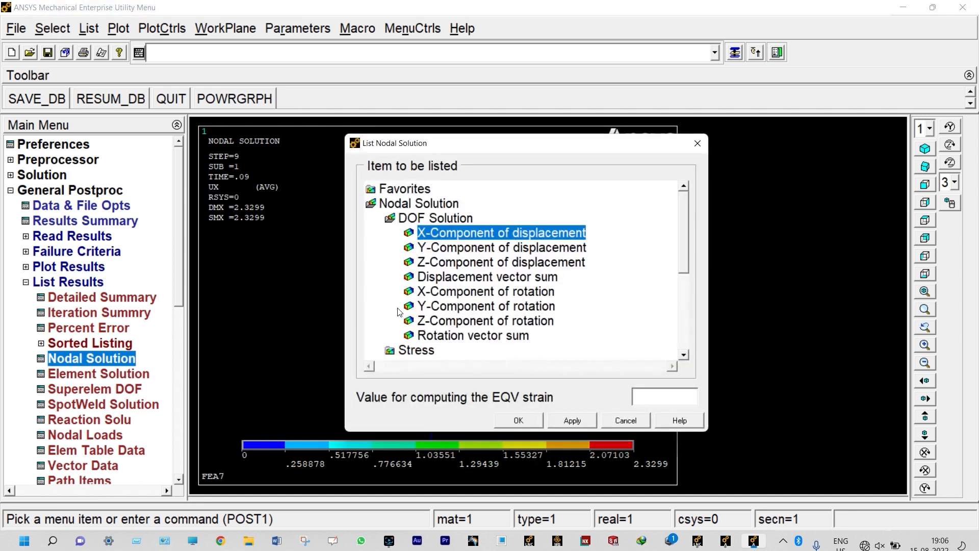
left_click(518, 420)
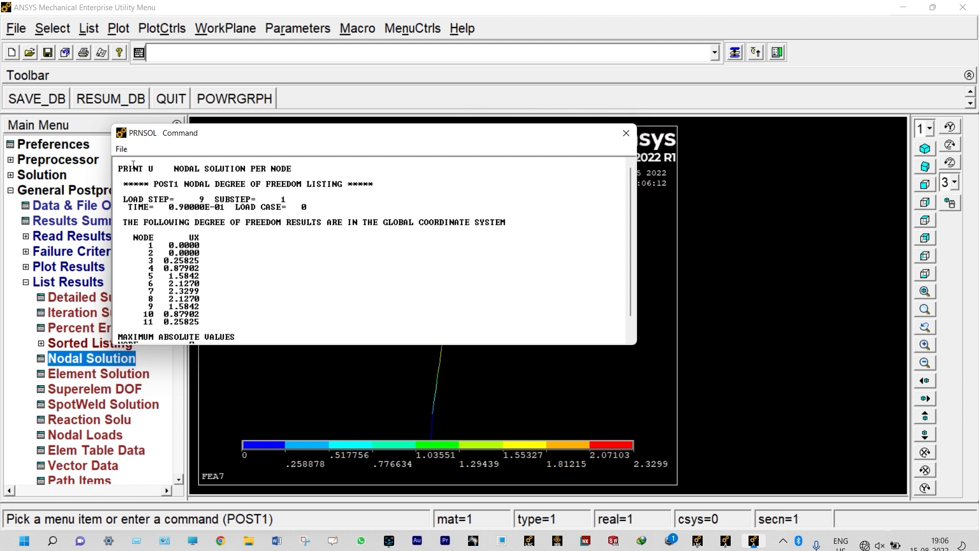
left_click(121, 149)
left_click(137, 164)
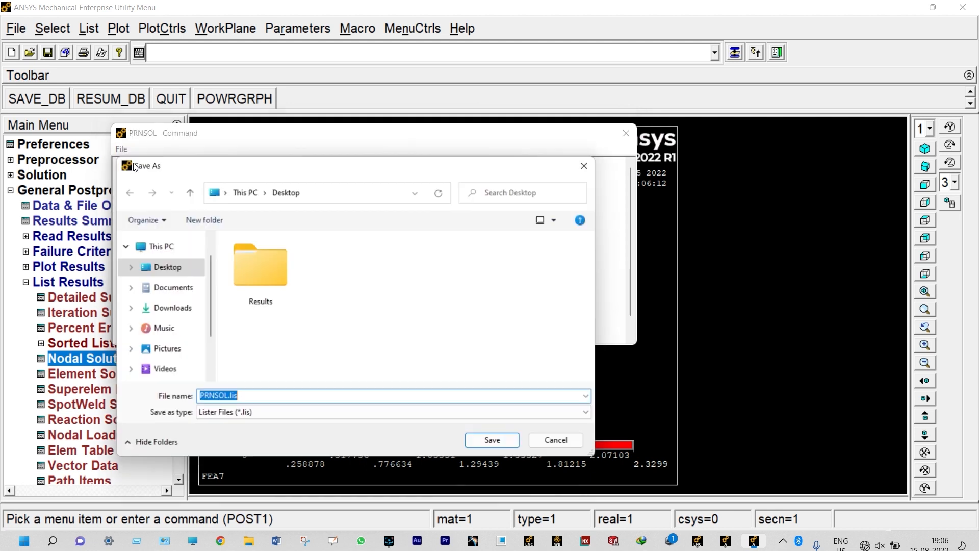
type("9")
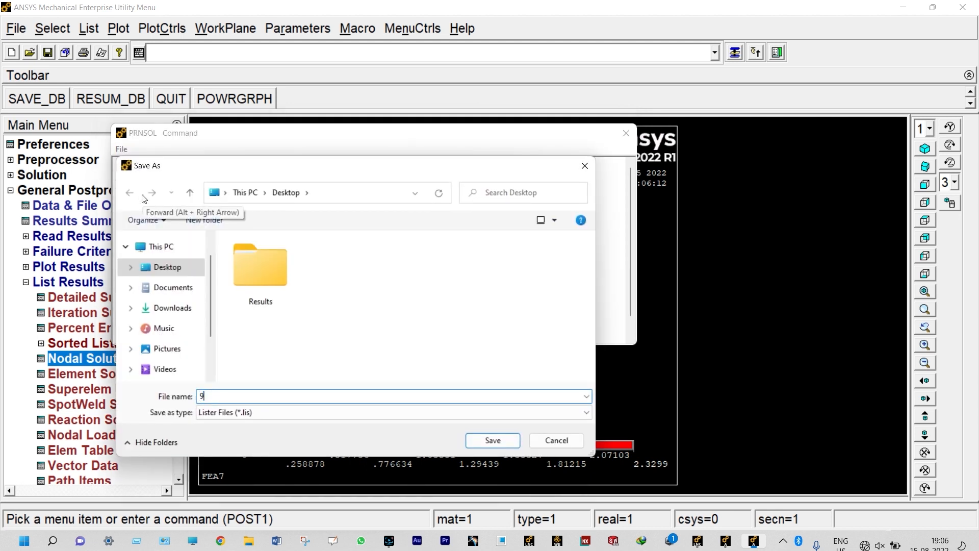
left_click(491, 438)
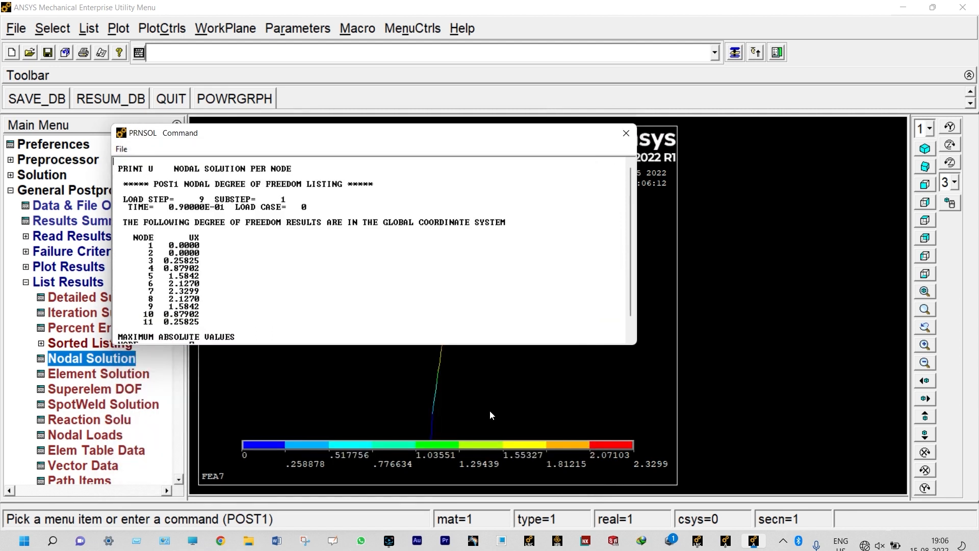
left_click(626, 133)
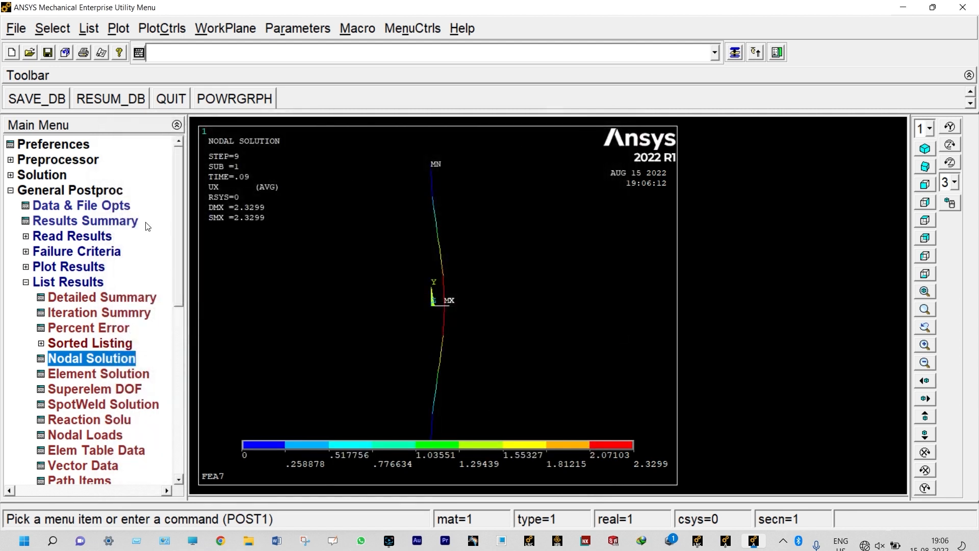
Read the tenth result set and plot its X-component of displacement contour with the deformed shape only
left_click(89, 238)
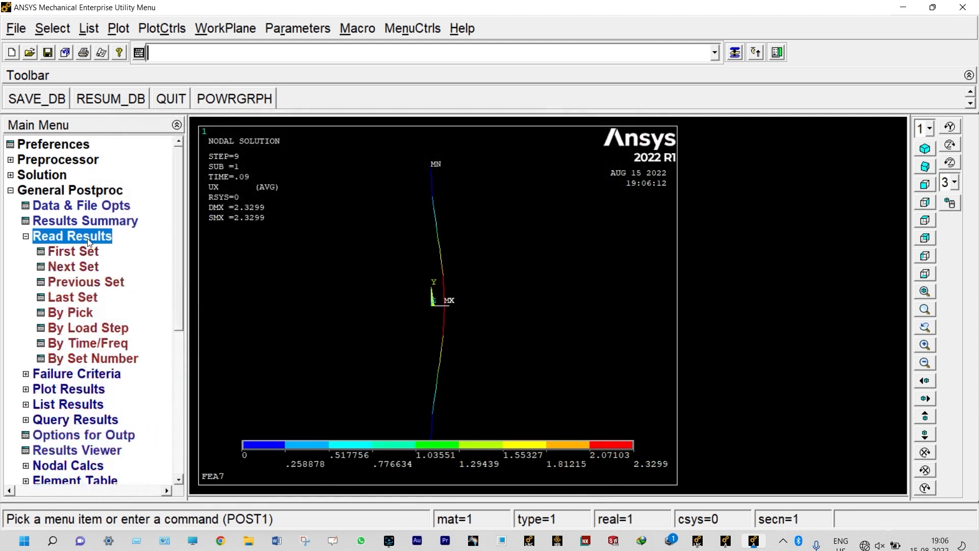
left_click(82, 267)
left_click(90, 388)
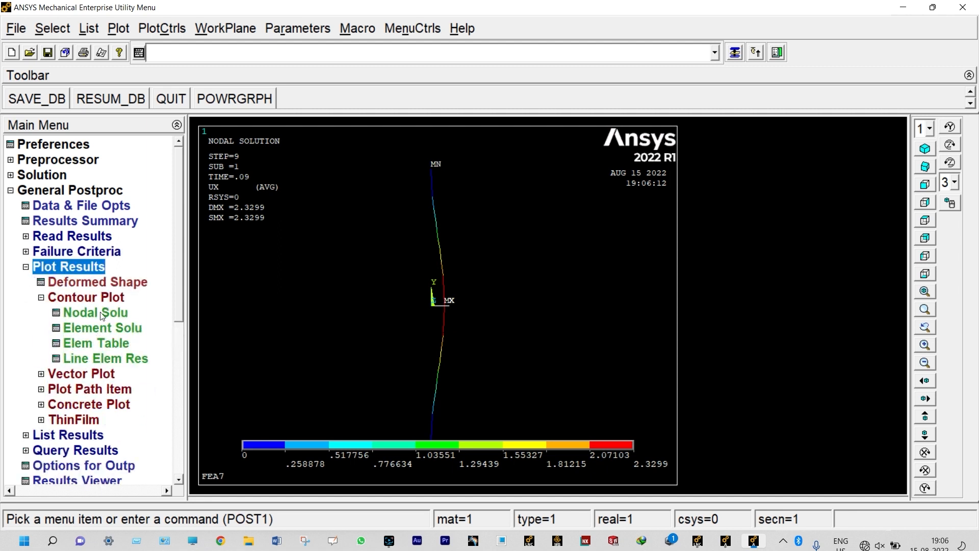
left_click(101, 313)
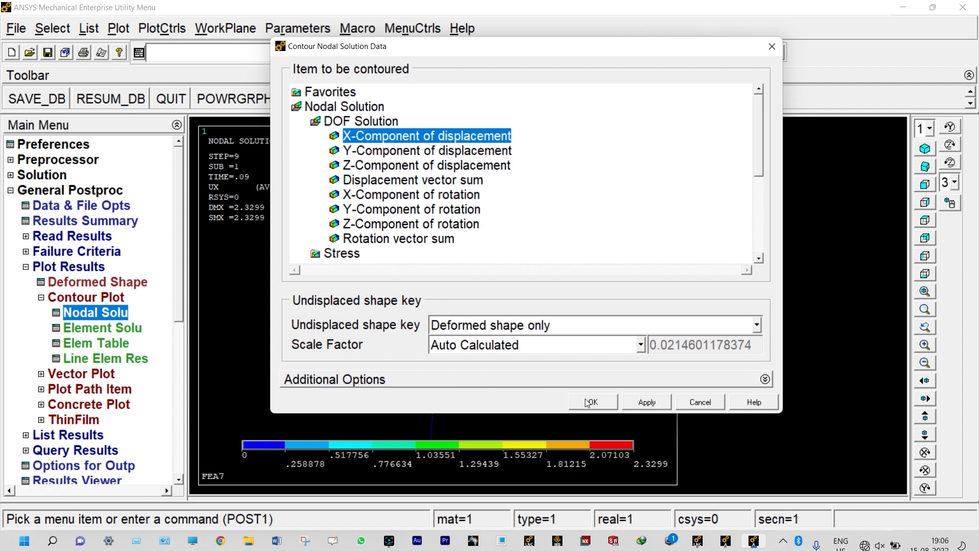
left_click(590, 402)
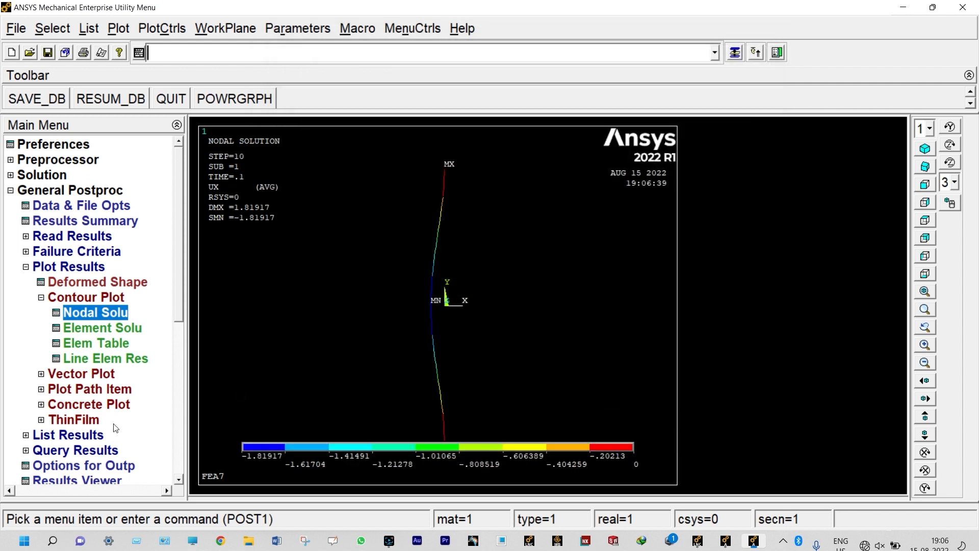
List the tenth set's nodal X-component of displacement, save it to the Desktop as lister file 10, and close the listing
left_click(89, 435)
left_click(83, 360)
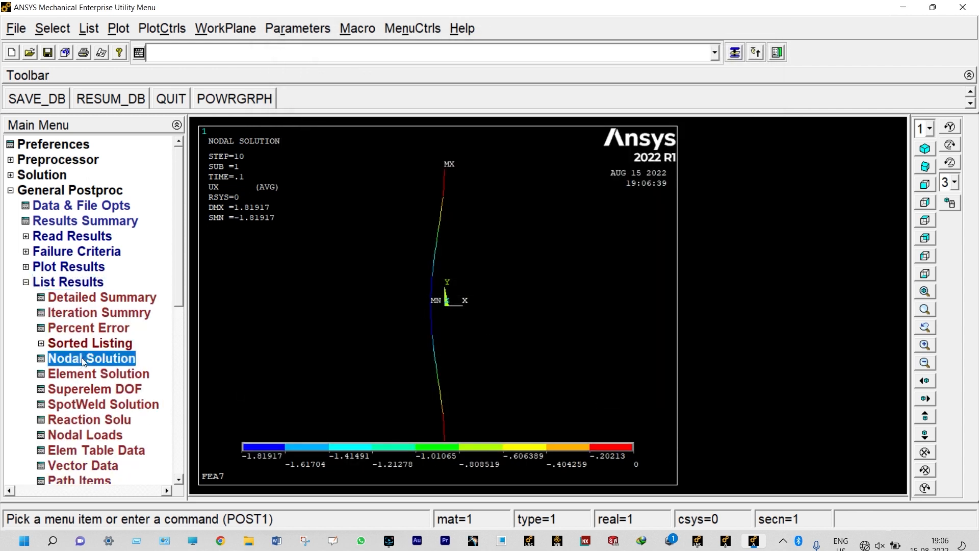
left_click(525, 422)
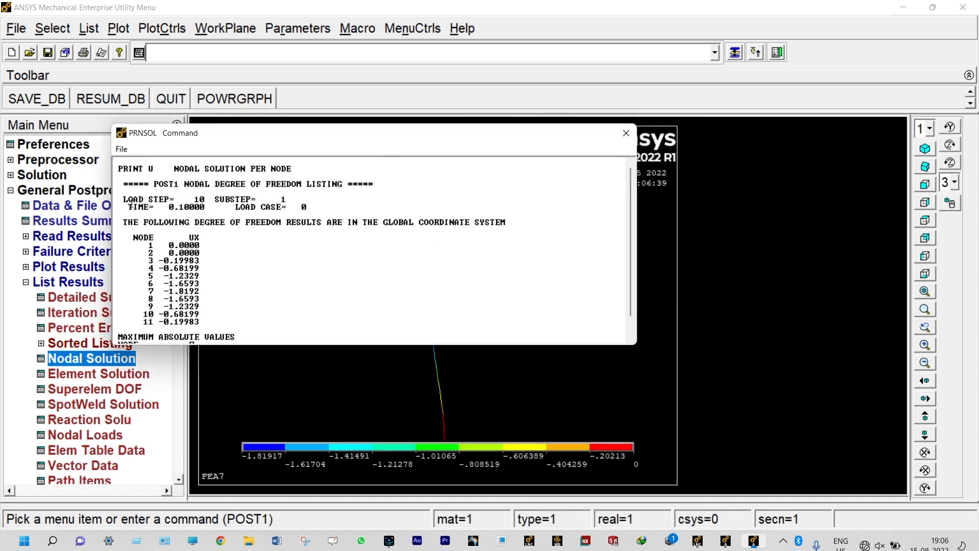
left_click(121, 149)
left_click(134, 166)
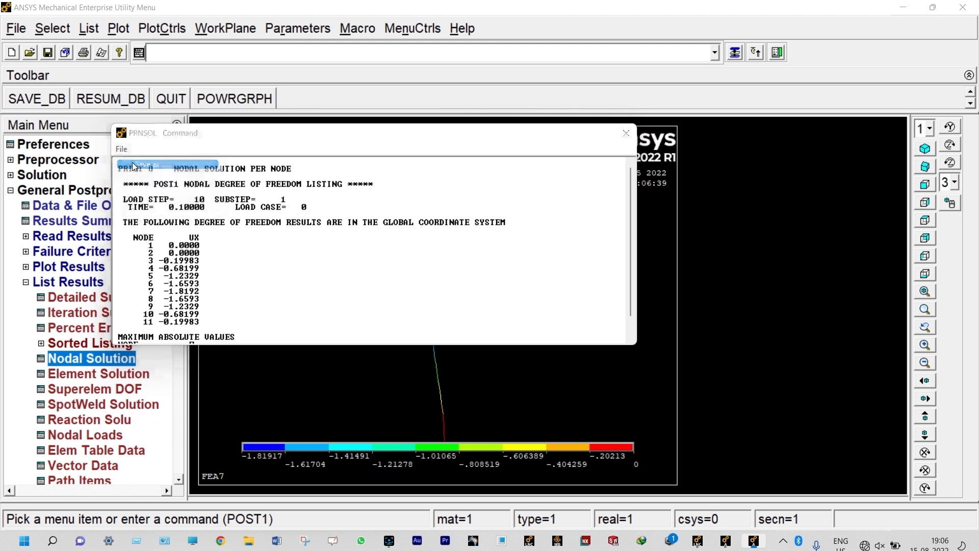
type("10")
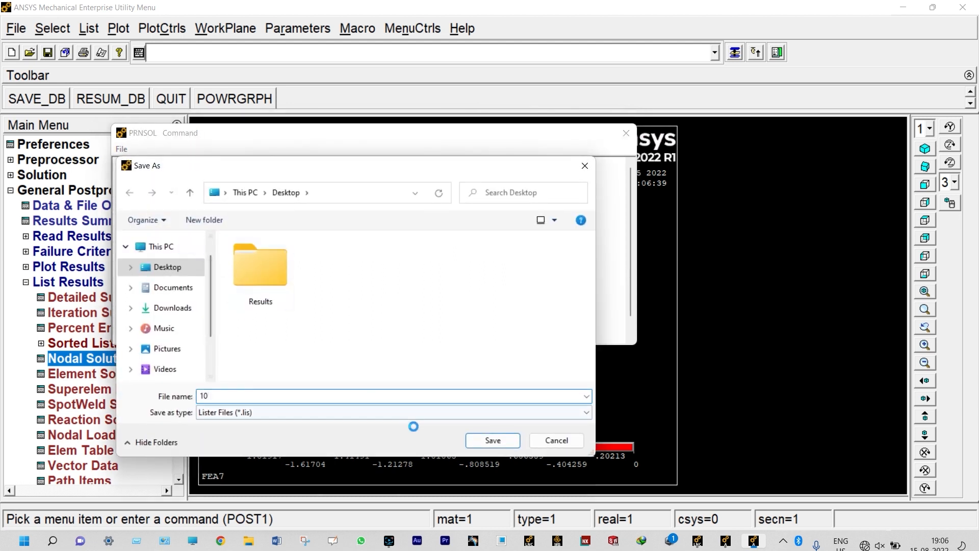
left_click(475, 442)
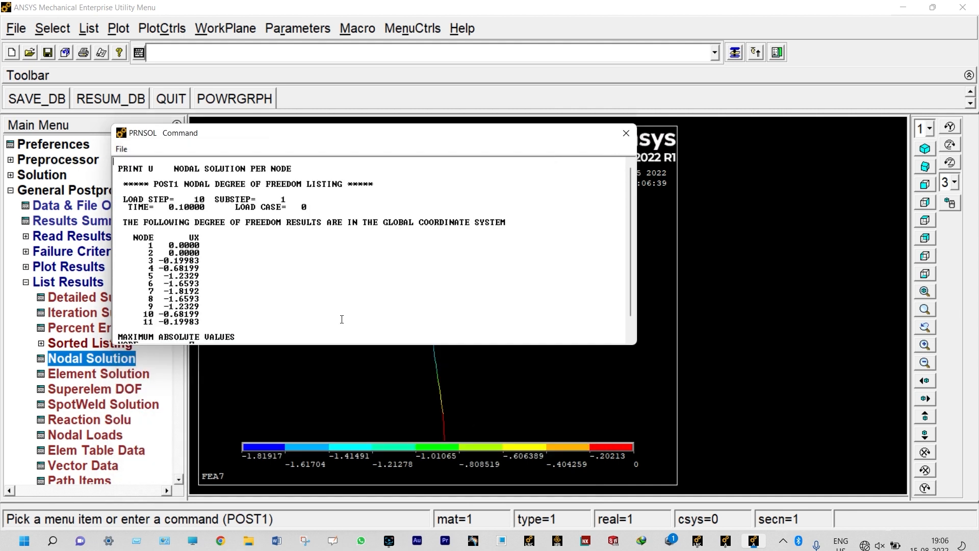
left_click(626, 134)
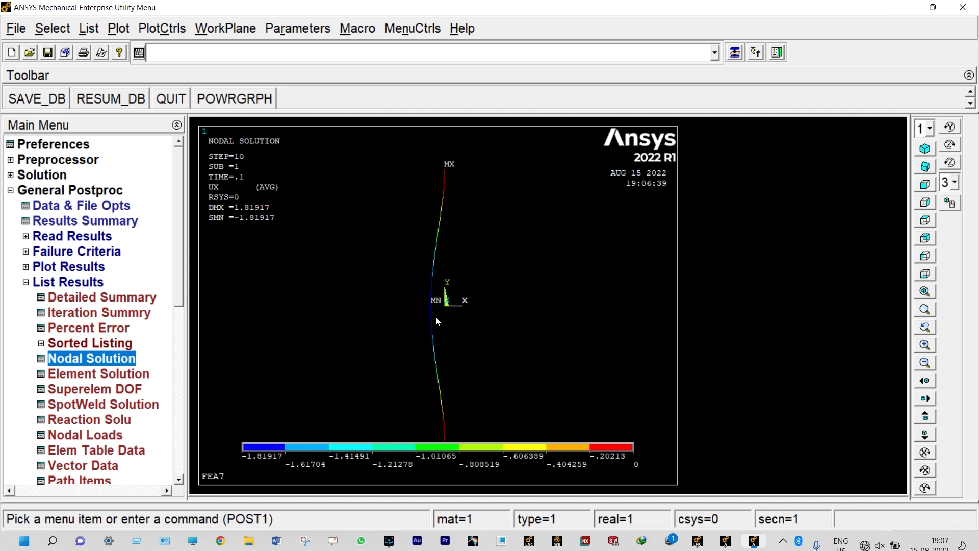
Animate the deformed results for DOF solution UX with 10 frames and 0.5 s delay, reduce the playback delay to 0, and close the animation controller
left_click(173, 32)
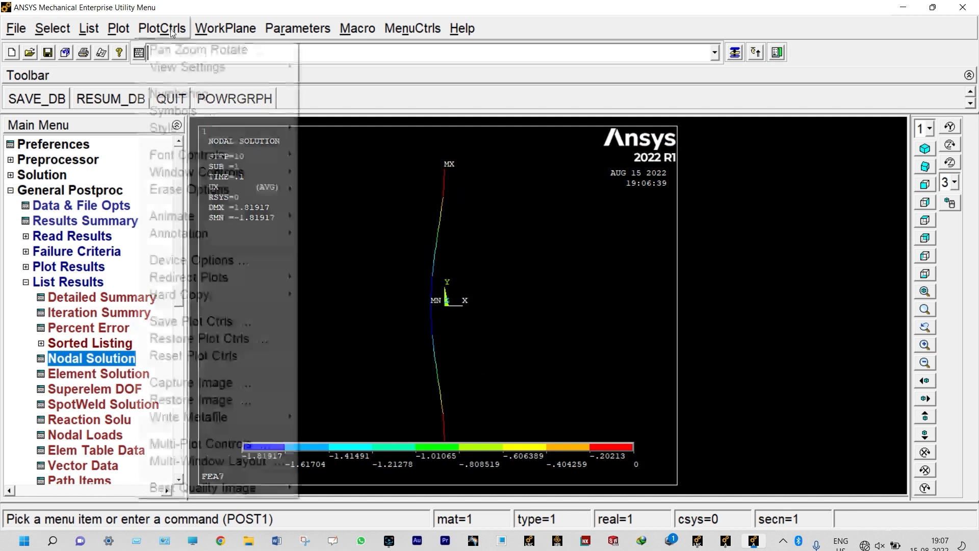
mouse_move(225, 222)
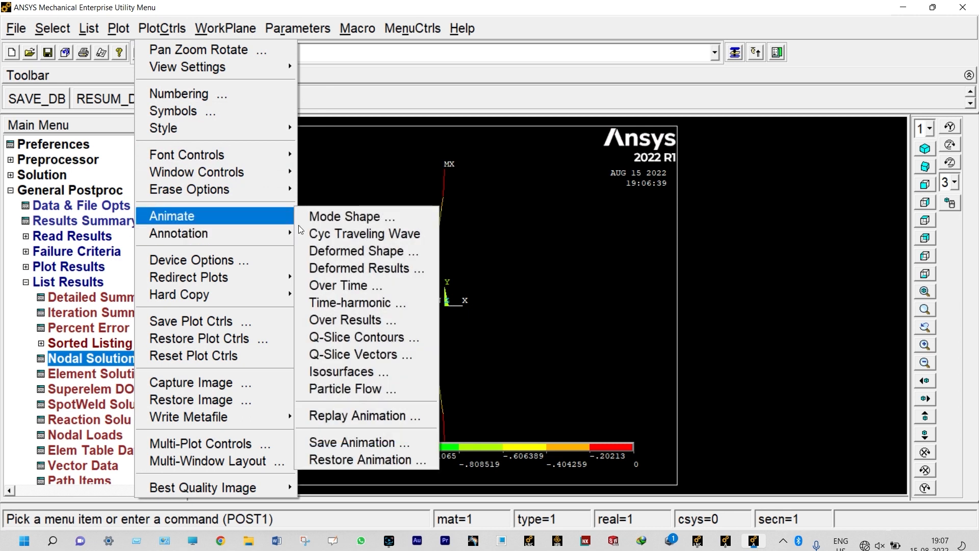
left_click(354, 268)
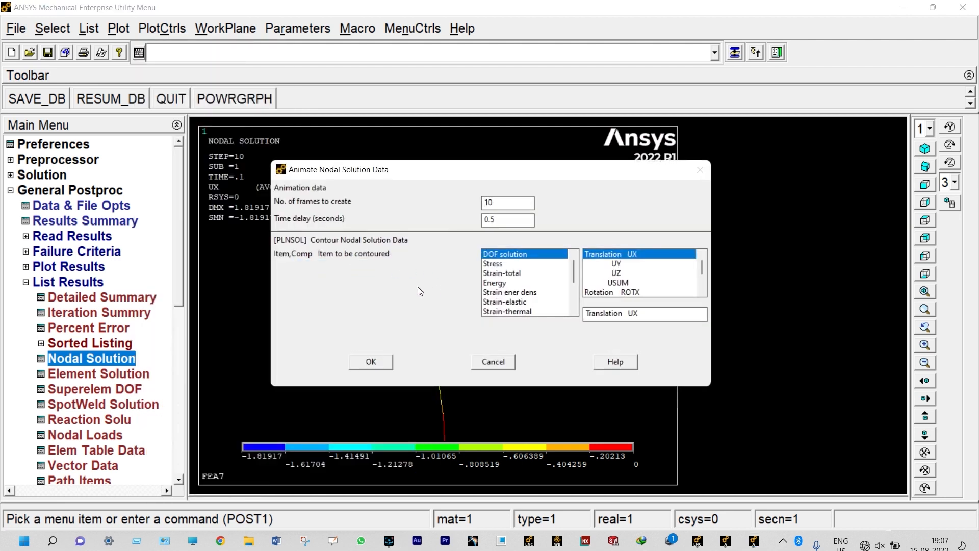
left_click(380, 362)
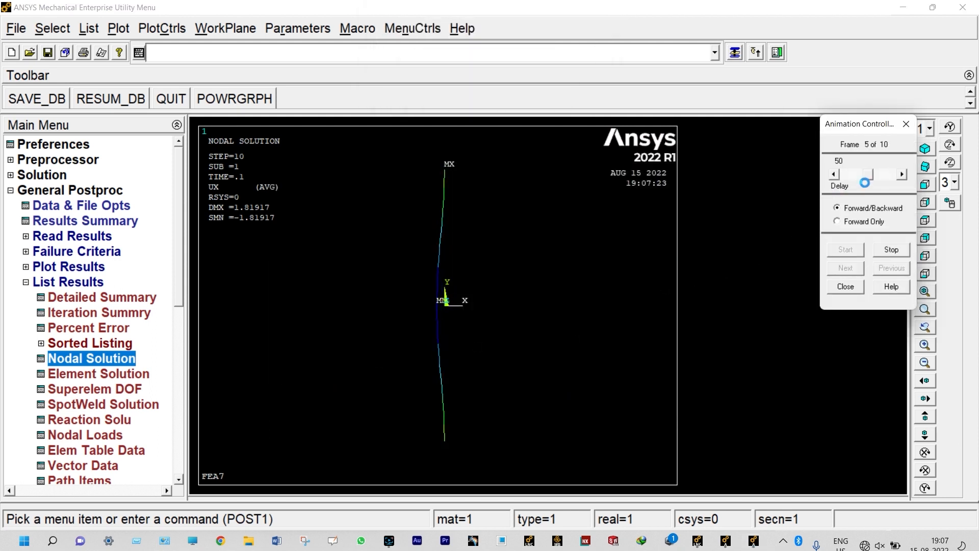
left_click_drag(865, 175, 842, 181)
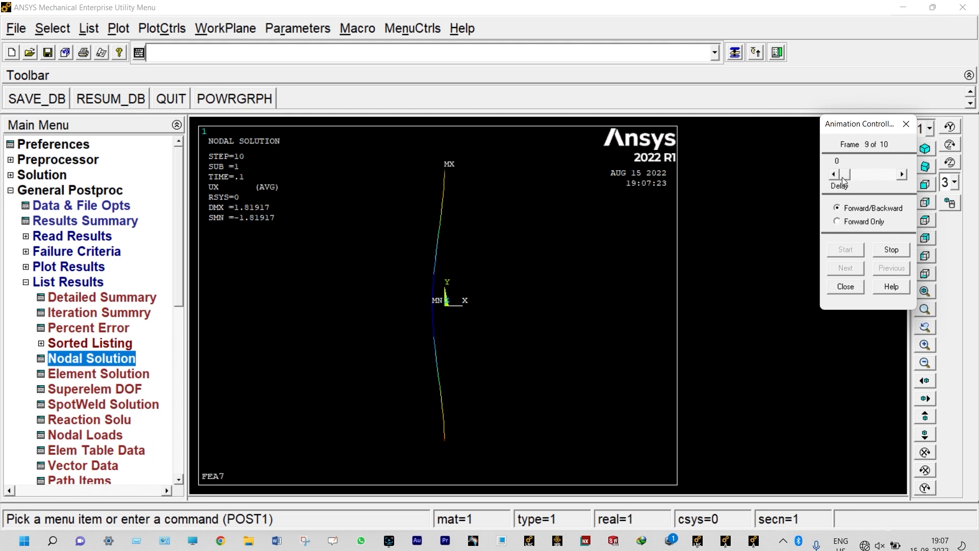
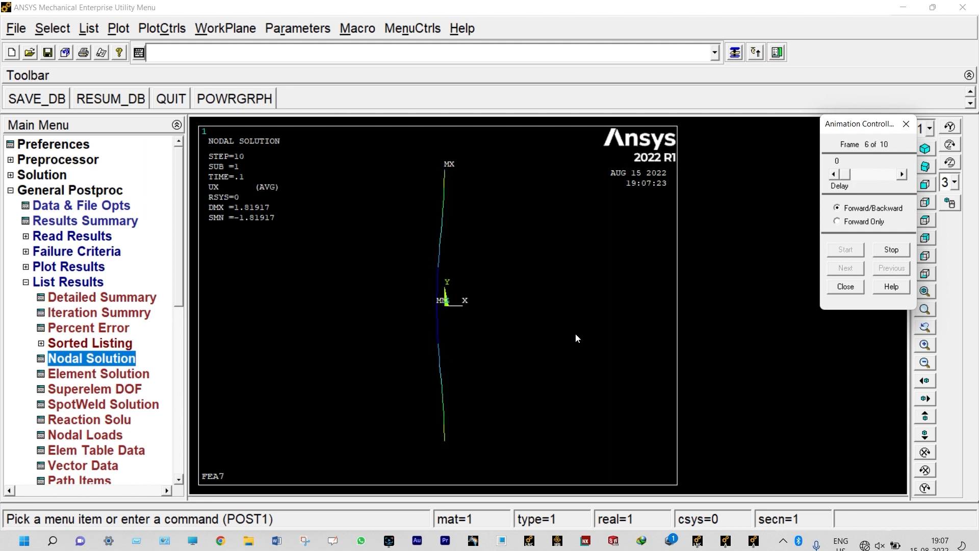
left_click(846, 286)
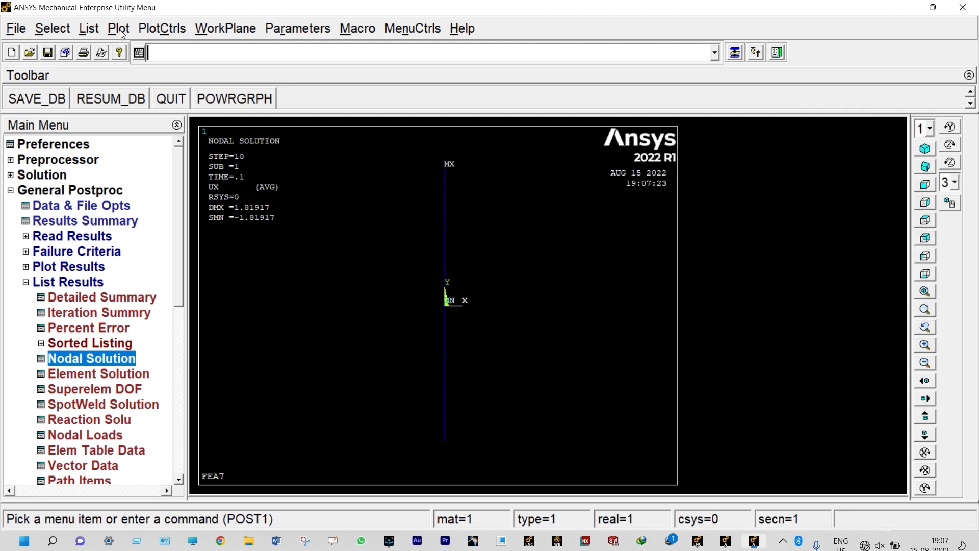
Turn on the display of element shapes based on real constant descriptions and inspect the replotted beam in an oblique view
left_click(150, 30)
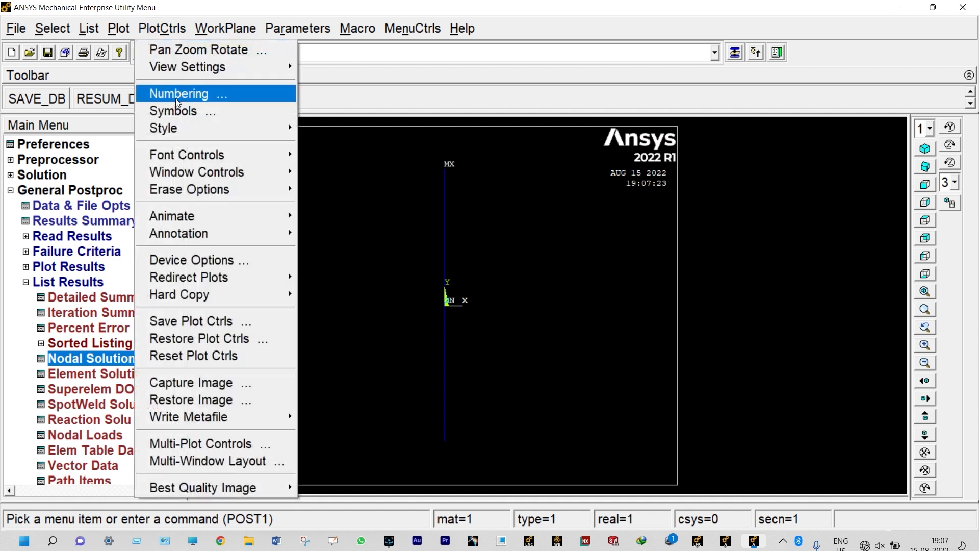
mouse_move(176, 125)
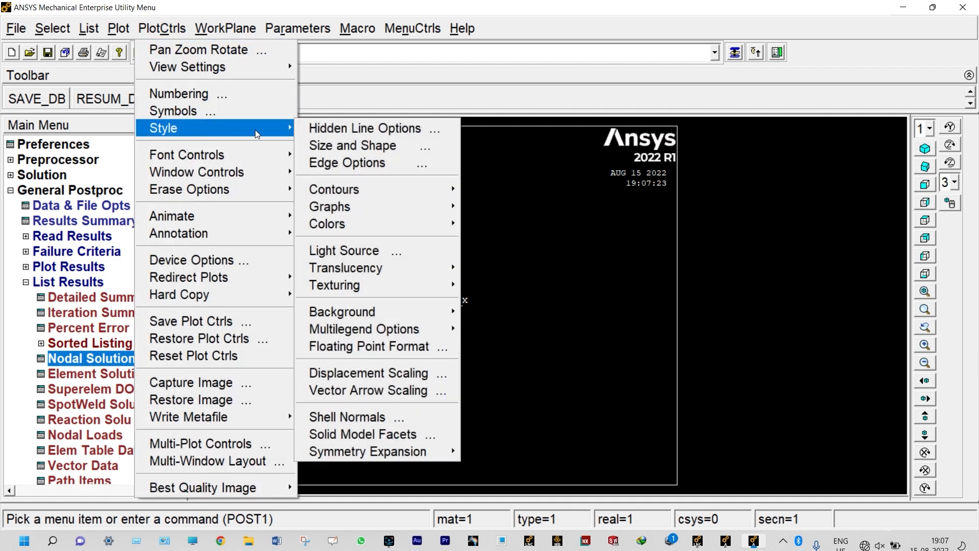
left_click(366, 146)
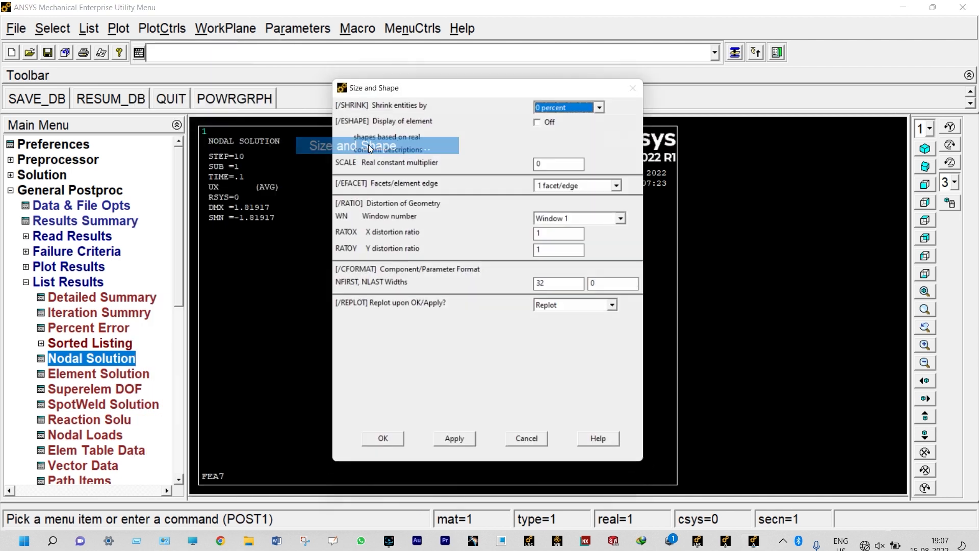
left_click(543, 119)
left_click(383, 449)
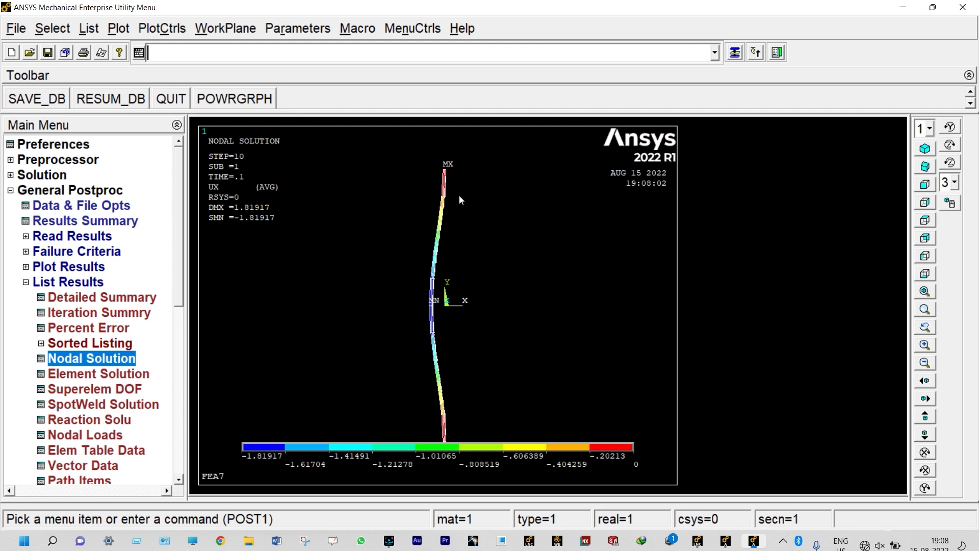
left_click(924, 167)
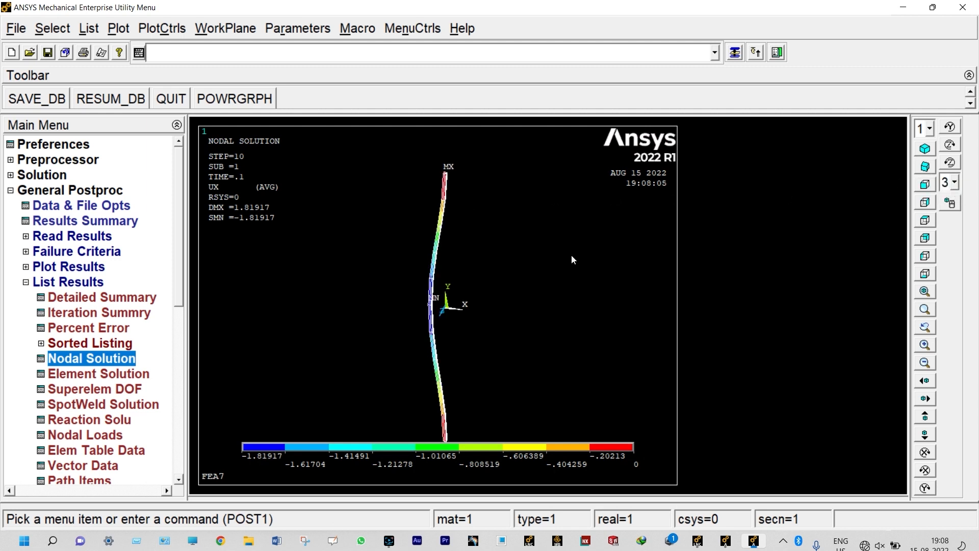
scroll(451, 196, "up", 5)
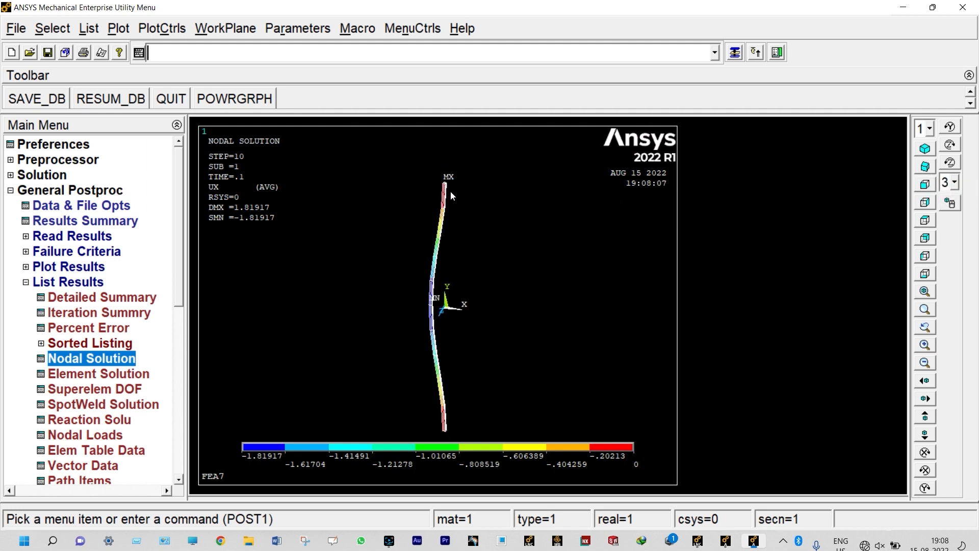
scroll(449, 201, "down", 2)
scroll(451, 200, "down", 1)
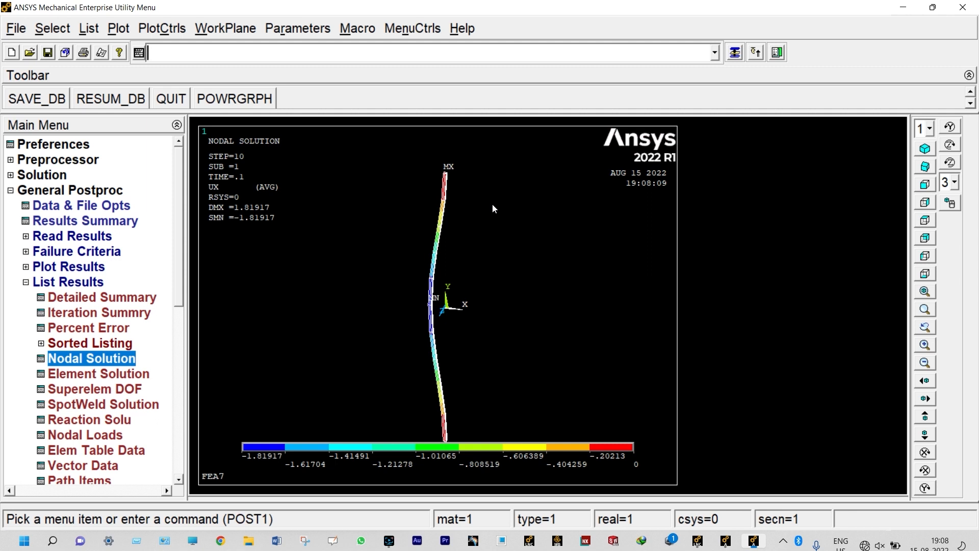
Minimize the ANSYS and launcher windows and open the saved listing file 1 from the Desktop in Notepad
left_click(902, 7)
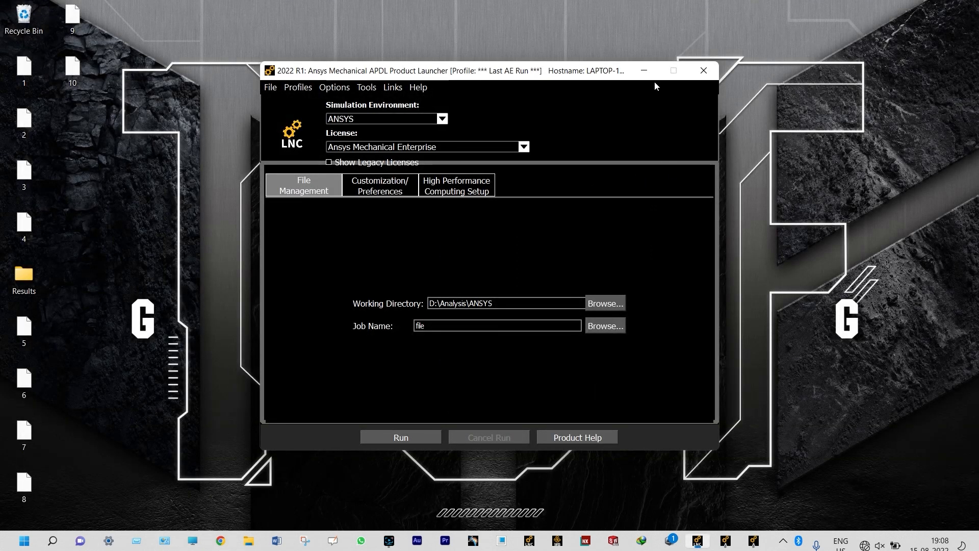
left_click(645, 73)
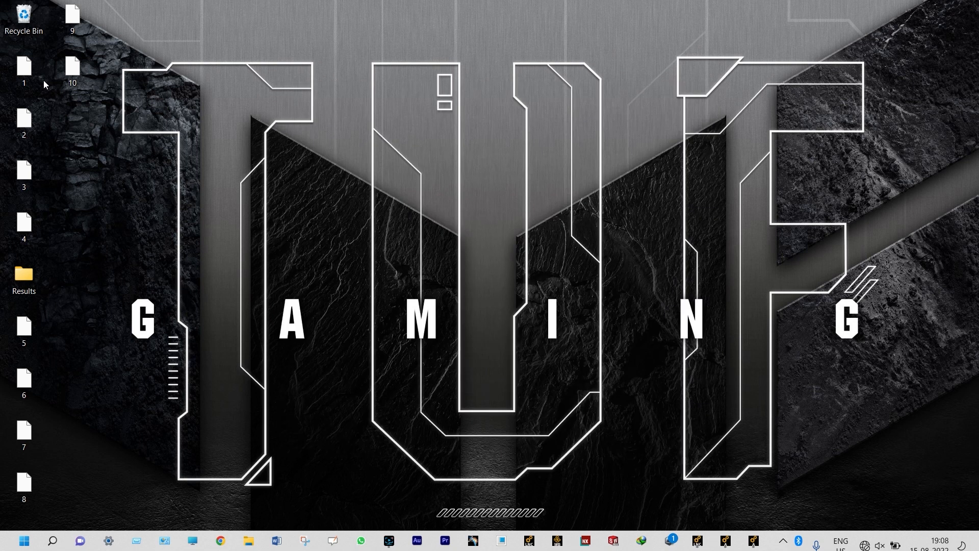
double_click(30, 72)
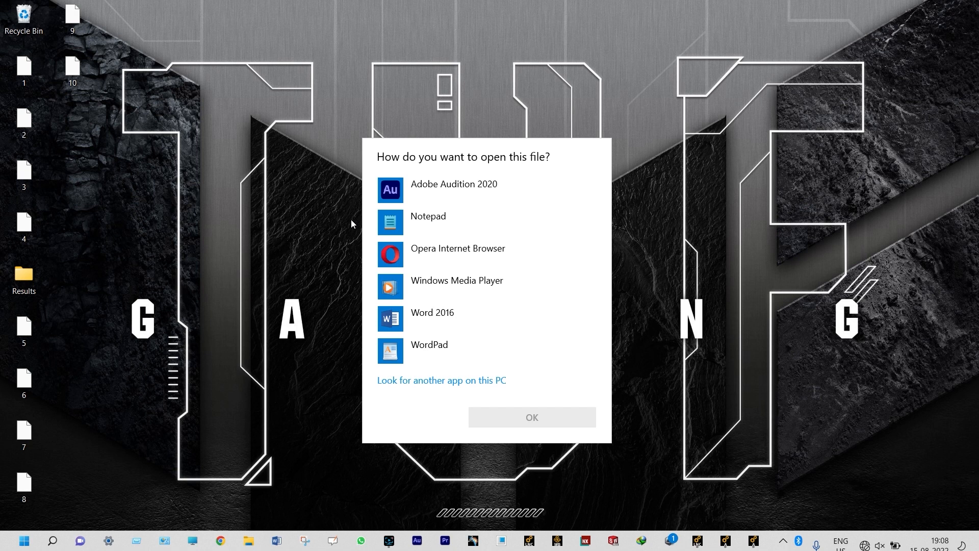
left_click(400, 220)
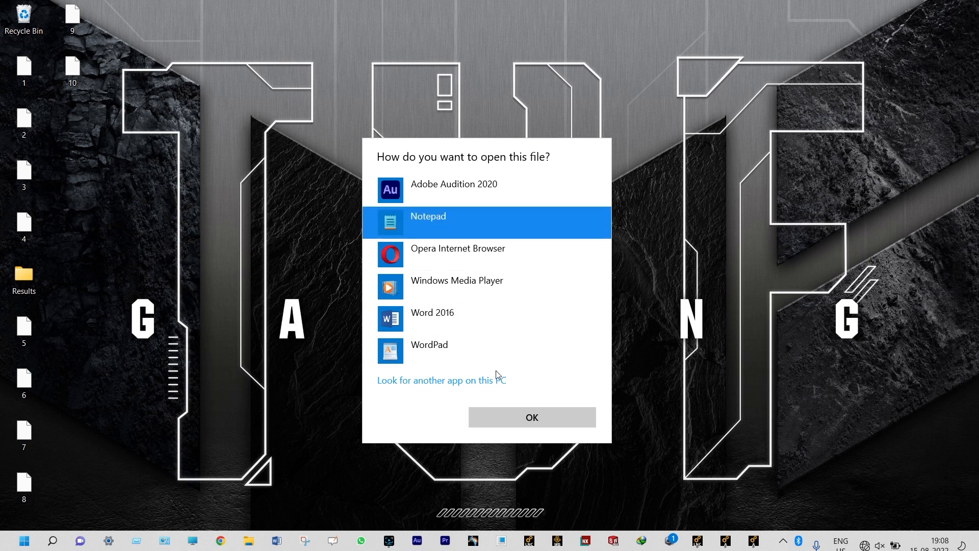
left_click(506, 420)
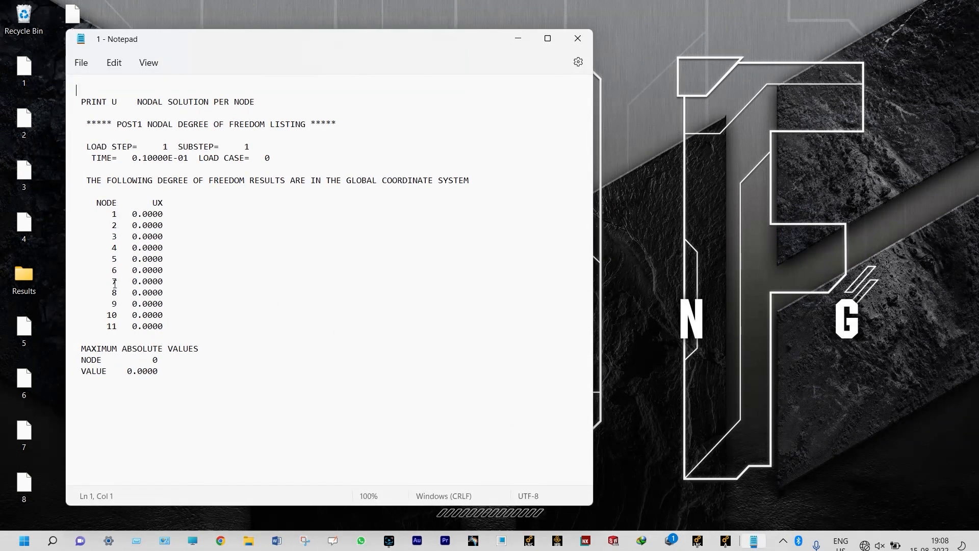
Copy the UX value of node 6 from listing 1 and minimize the Notepad window
left_click_drag(162, 269, 129, 270)
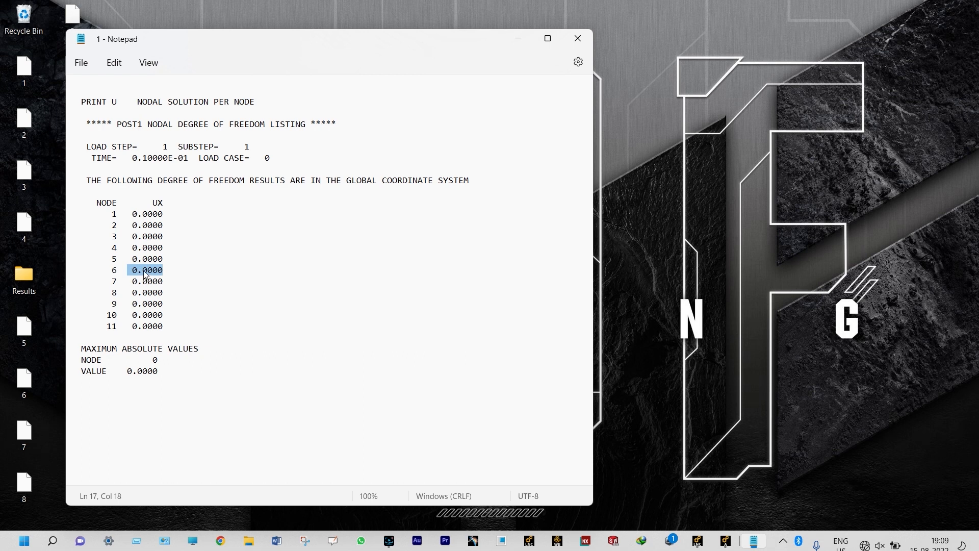
right_click(145, 274)
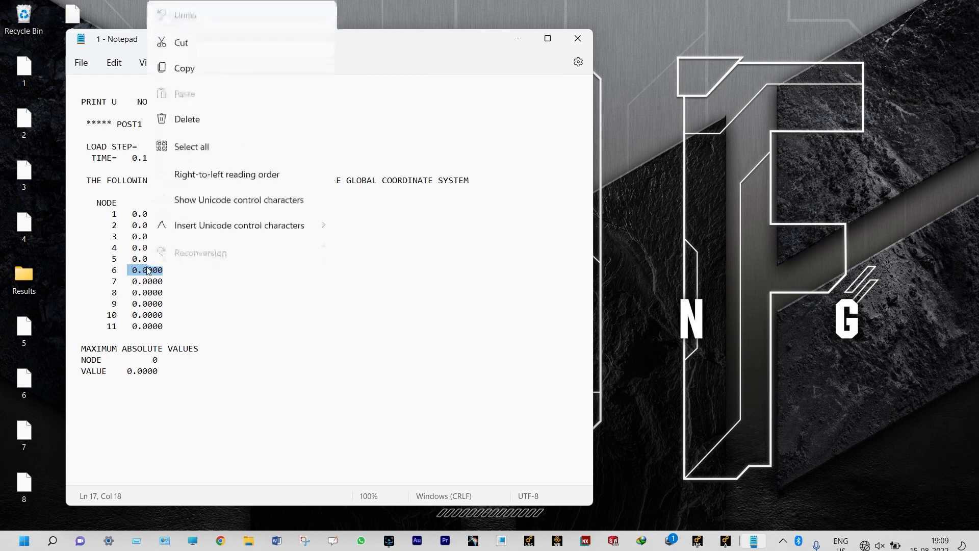
left_click(201, 70)
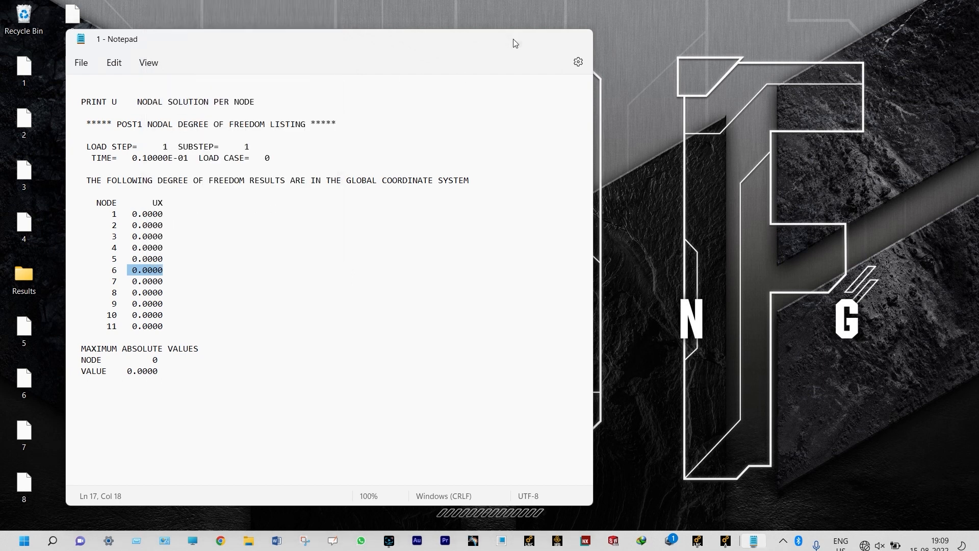
left_click(534, 39)
Create a new Excel worksheet on the Desktop and head widened columns A and B with TIME and DISPLACEMENT OF MIDDLE NODE
right_click(317, 186)
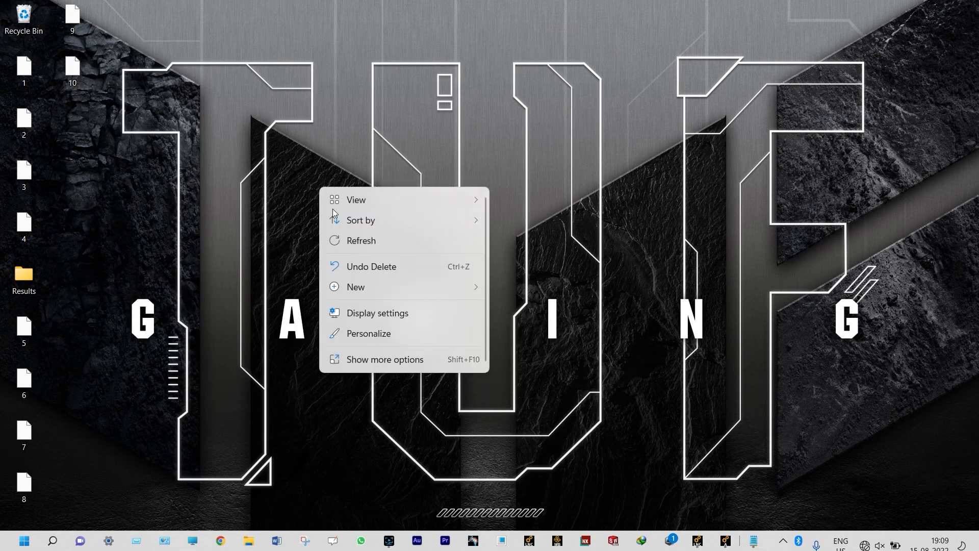
mouse_move(356, 288)
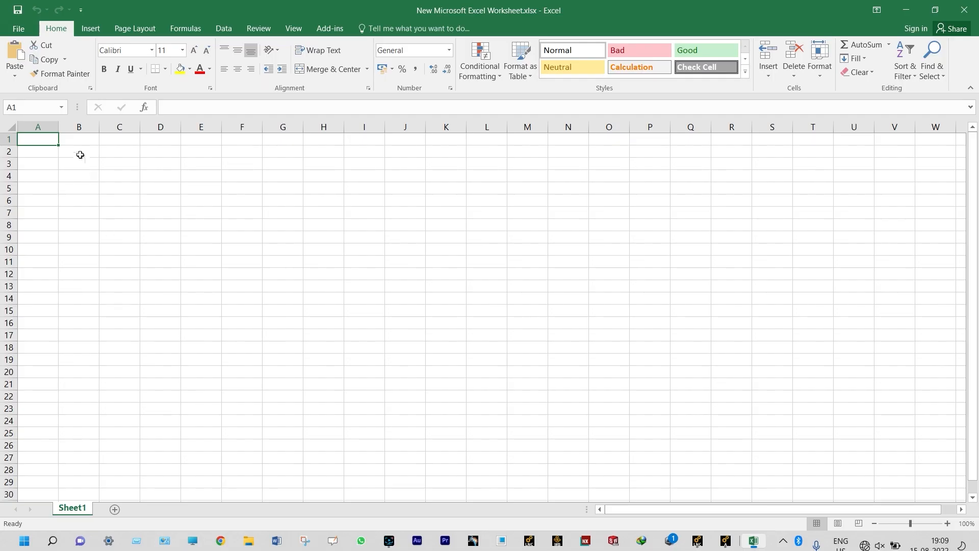
left_click_drag(58, 128, 92, 133)
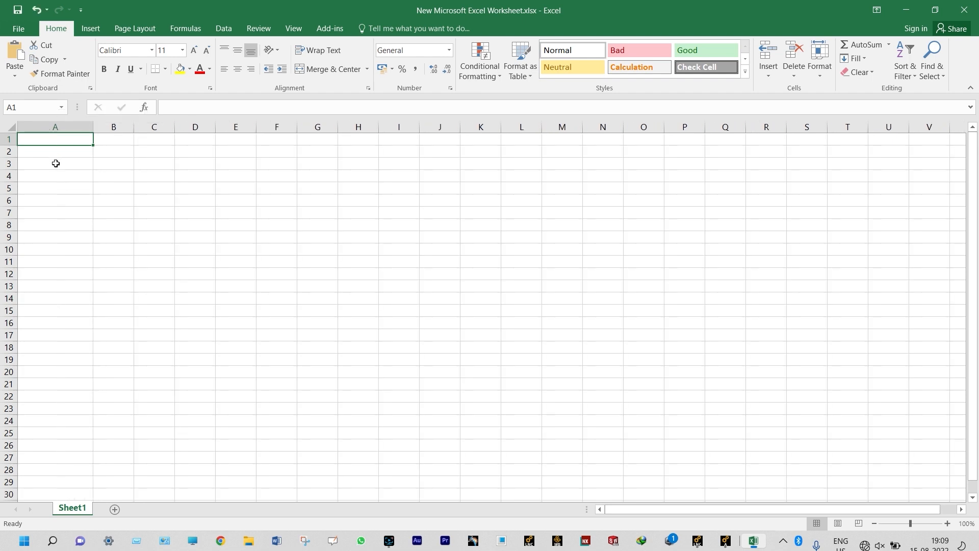
type("TIME")
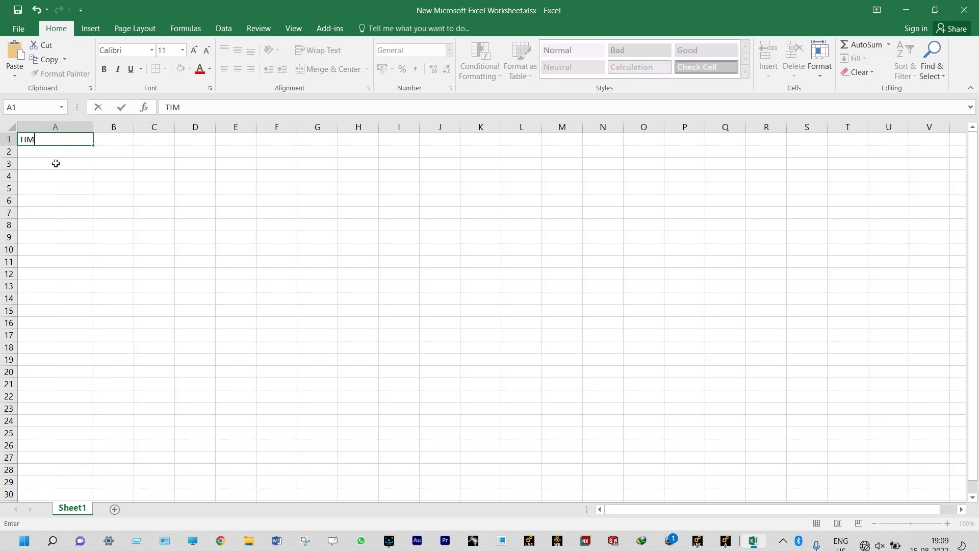
left_click(104, 138)
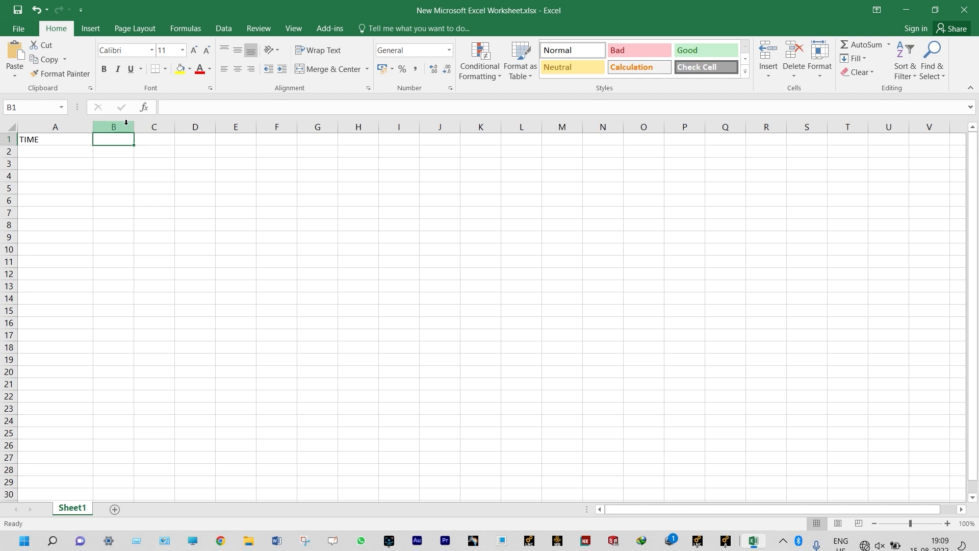
left_click_drag(134, 126, 237, 125)
type("DISPLACEMENT OF MIDDLE NODE")
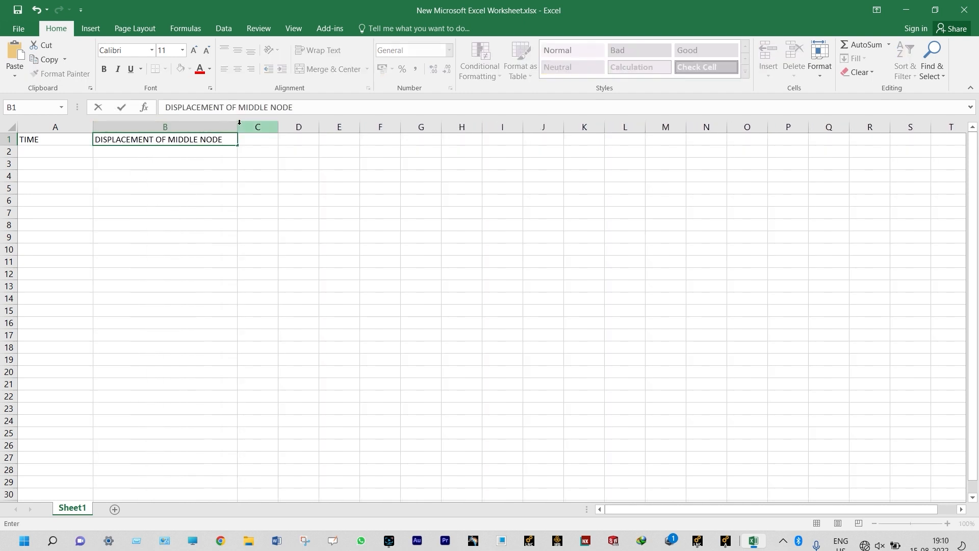
Fill cells A2 to A11 of the TIME column with 0.01 to 0.1 in increments of 0.01
left_click(52, 152)
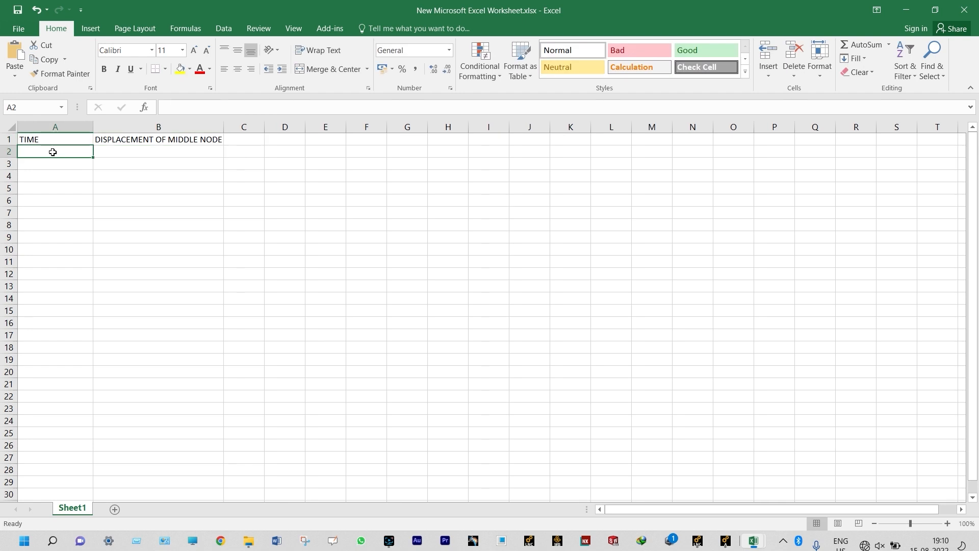
type("0.01")
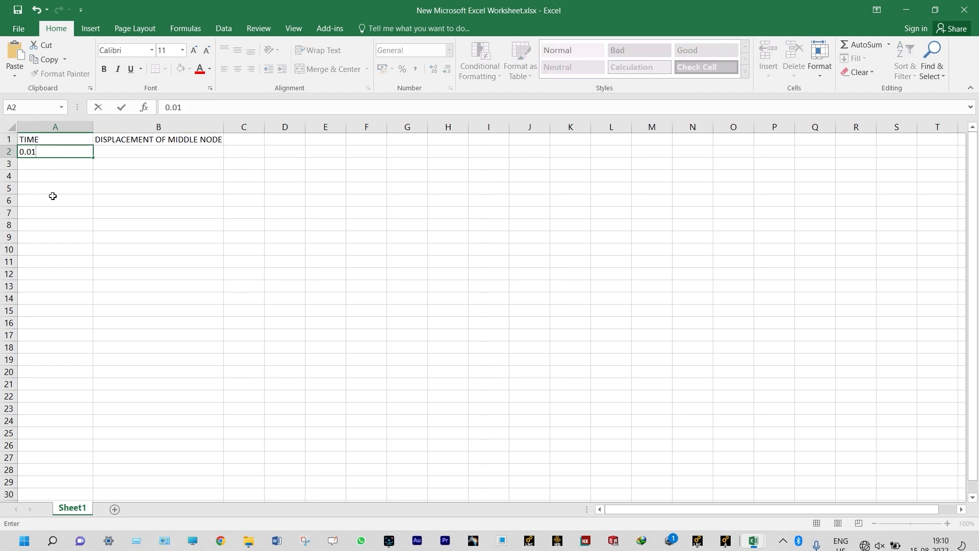
left_click(34, 165)
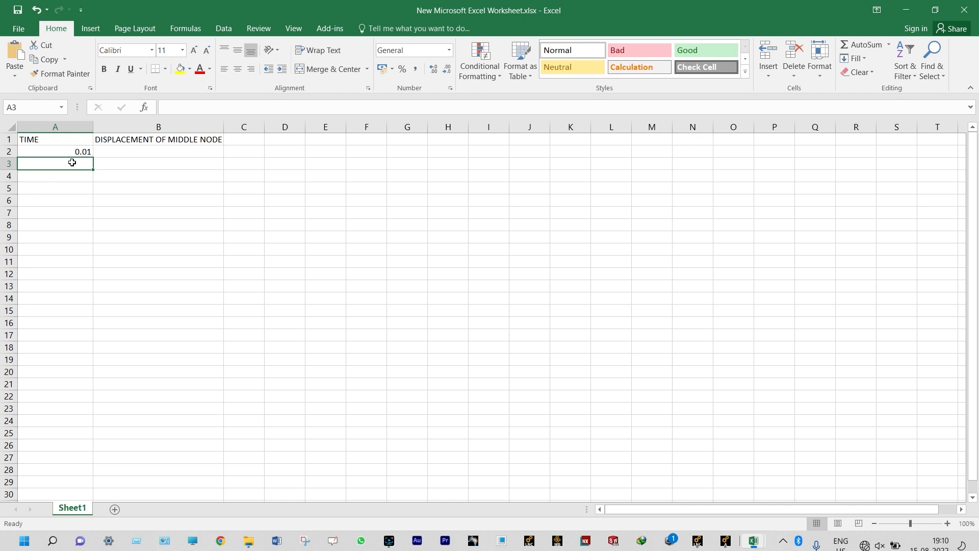
type("0.02")
key("Return")
type("0")
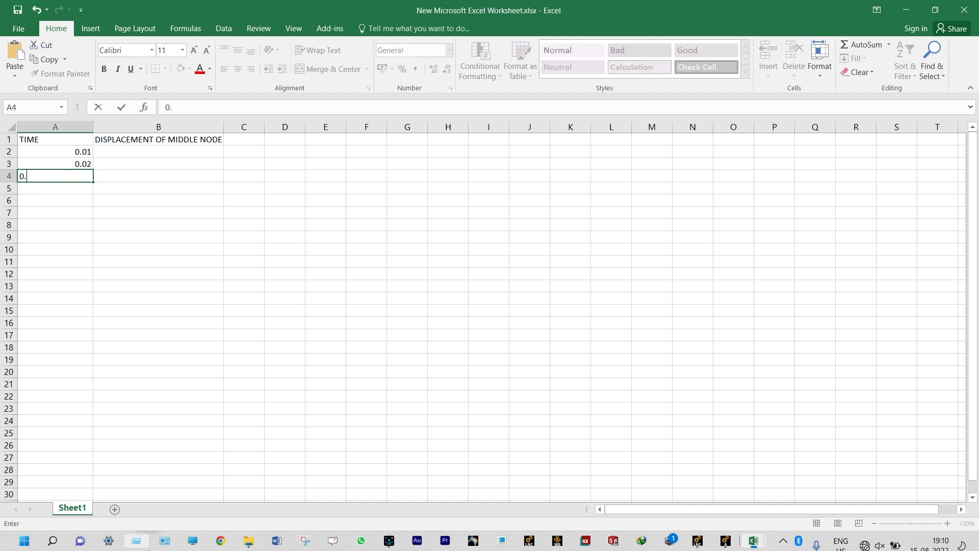
type(".03")
key("Return")
type("0.0")
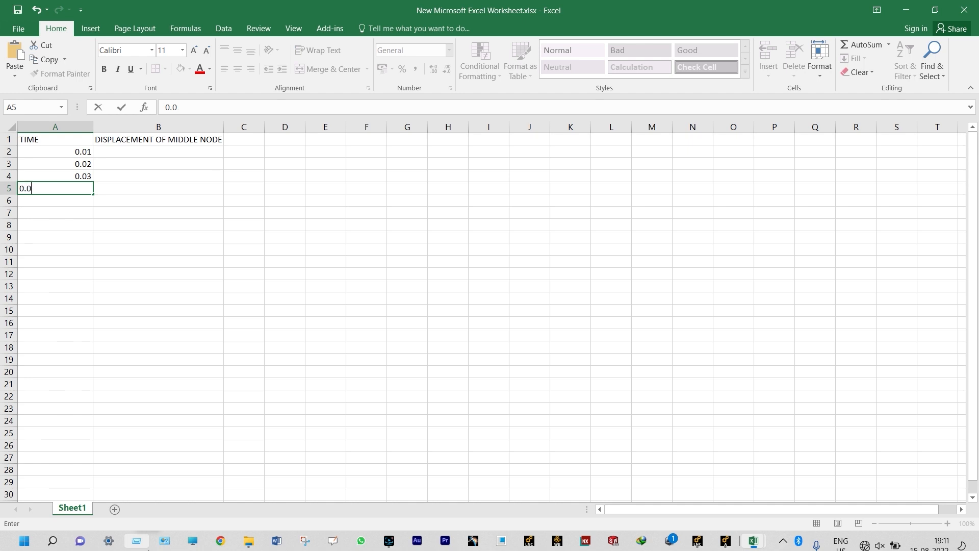
type("4")
key("Return")
type("0.05")
key("Return")
type("0.0")
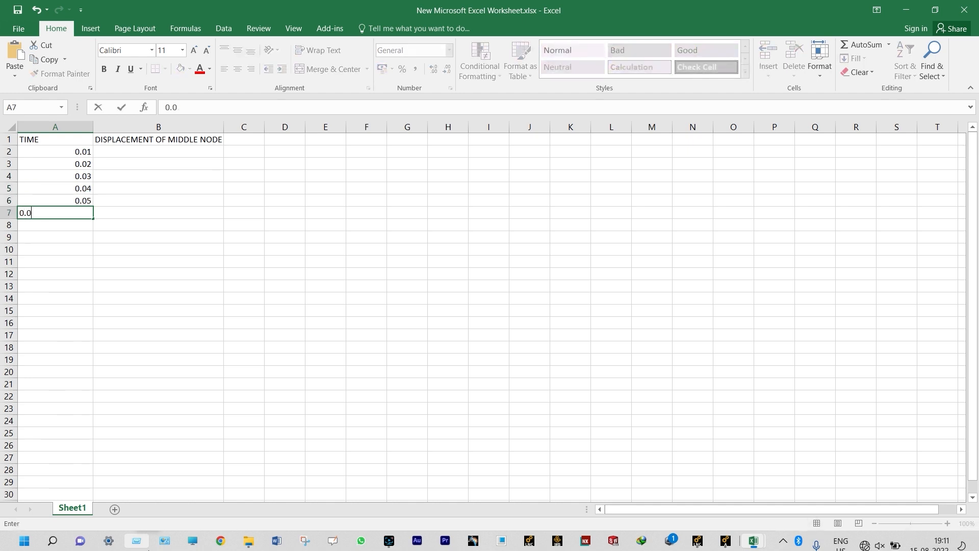
key("Return")
type("0.07")
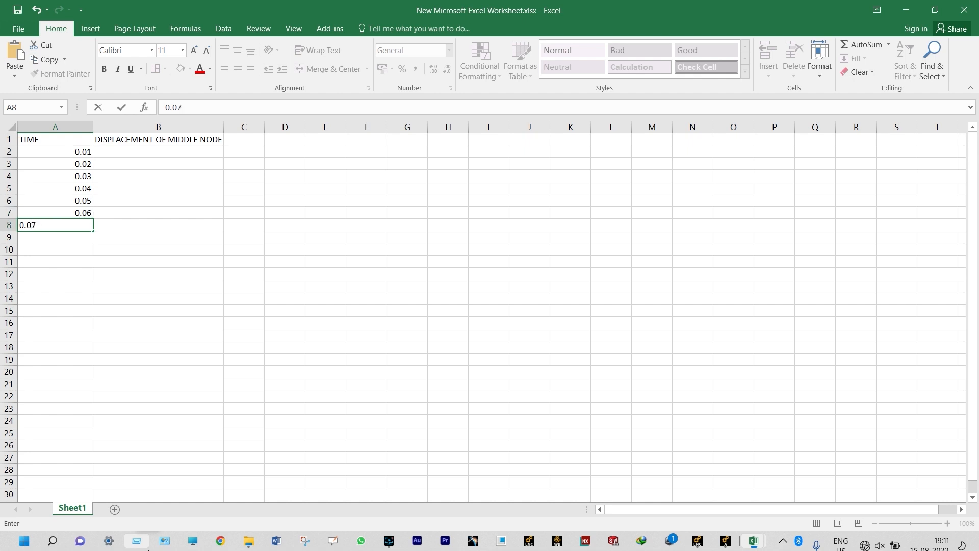
key("Return")
type("0")
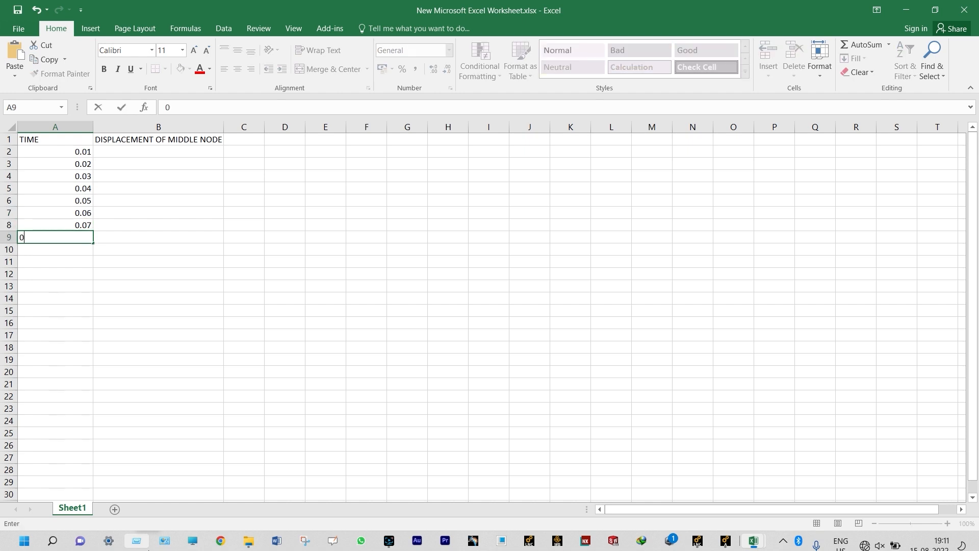
type(".08")
key("Return")
type("0.0")
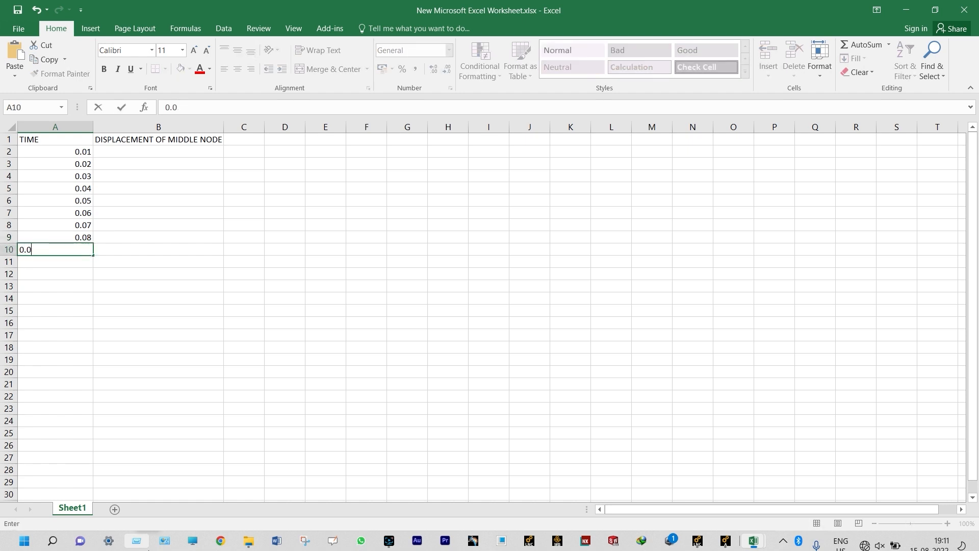
type("9")
key("Return")
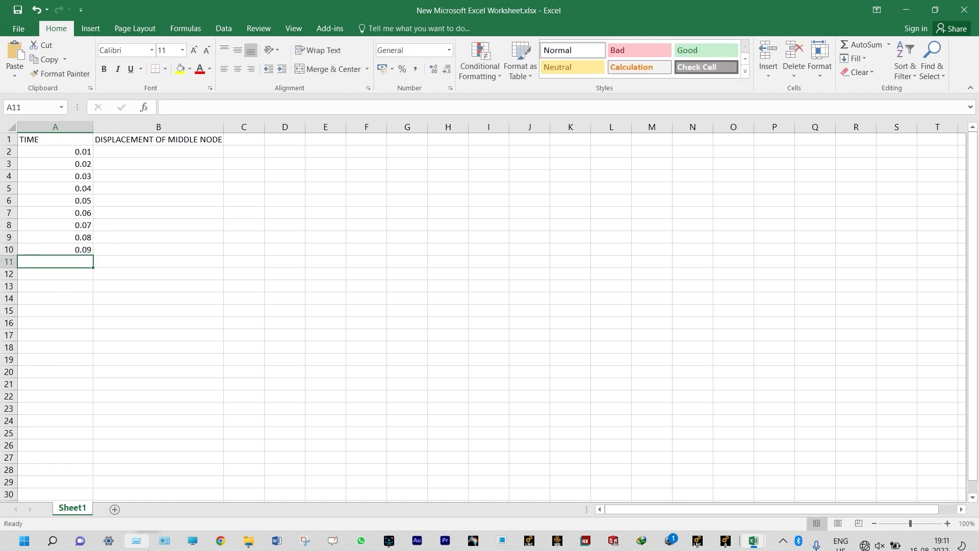
type("0.1")
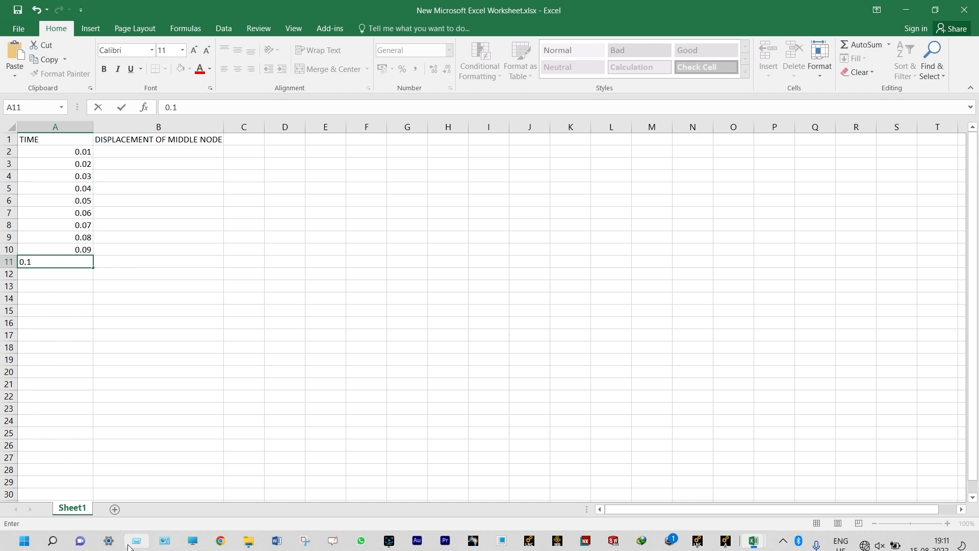
left_click(325, 396)
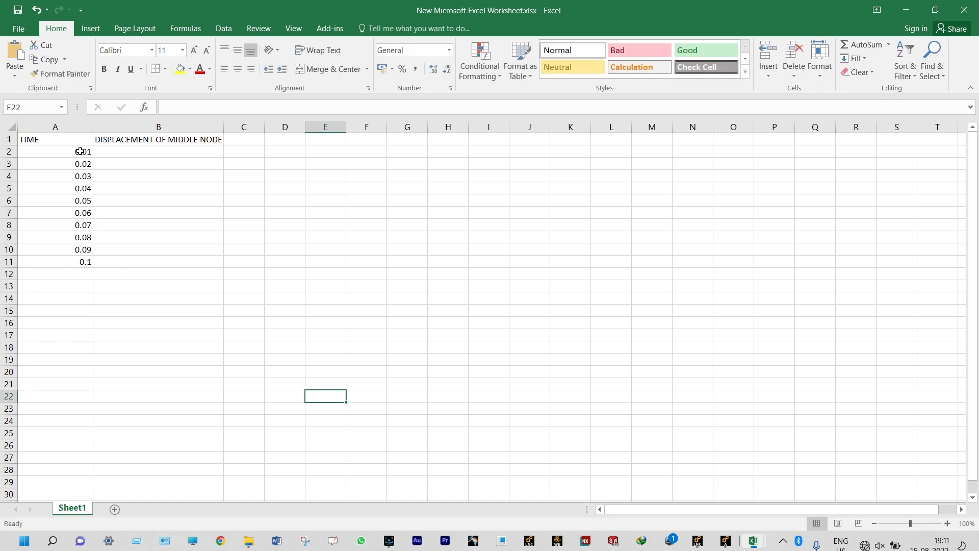
Paste the first load step's middle-node displacement of 0 into cell B2, next to time 0.01
left_click(117, 150)
right_click(116, 151)
left_click(145, 204)
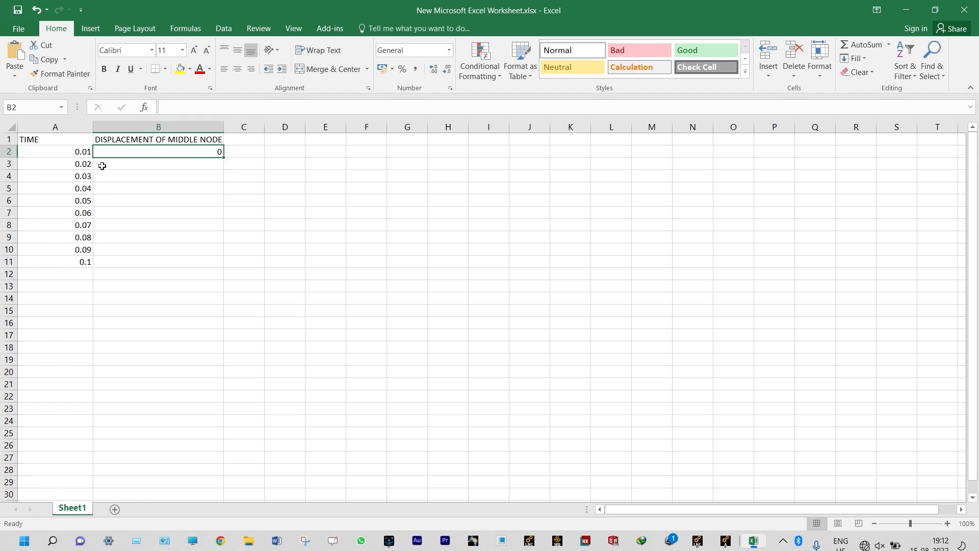
Paste the second load step's middle-node displacement of 2.0222 into cell B3, next to time 0.02
left_click(102, 166)
right_click(103, 166)
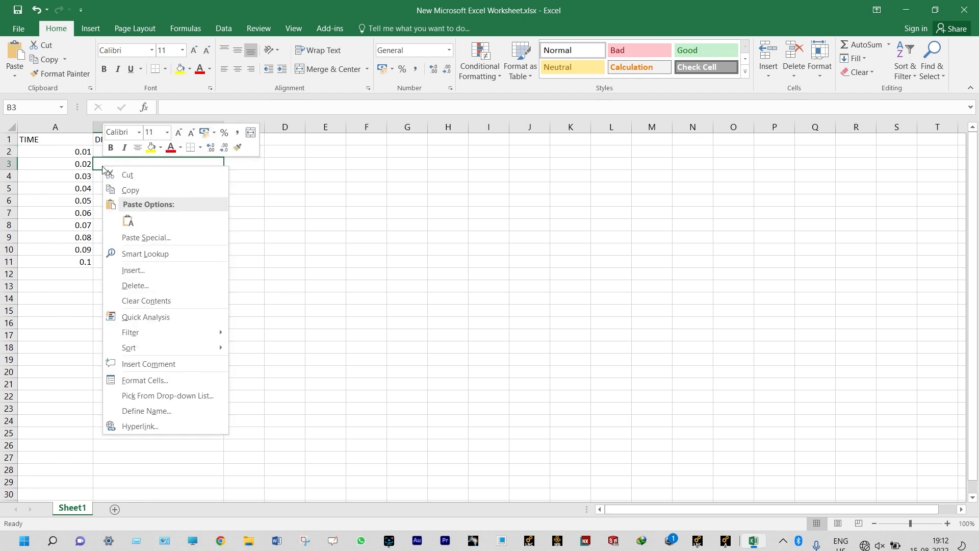
left_click(135, 217)
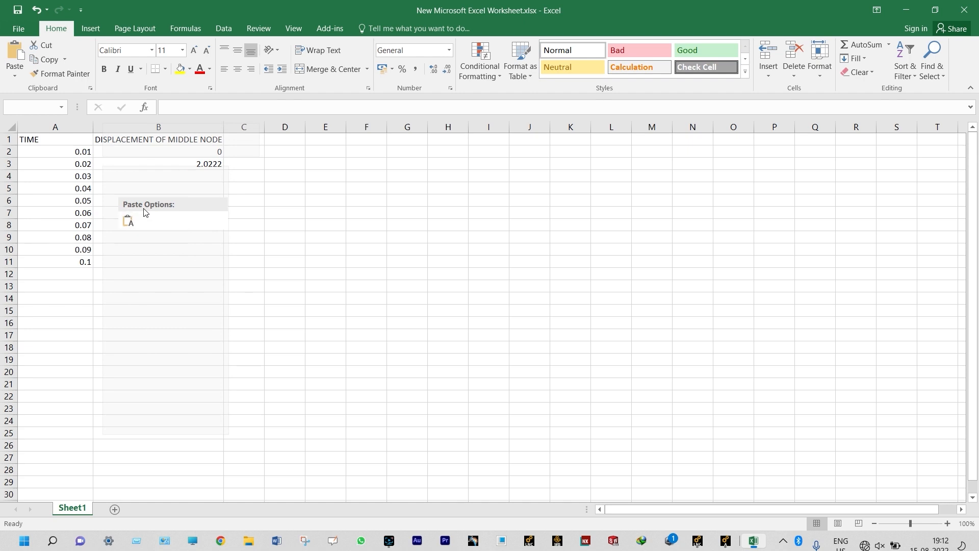
left_click(300, 174)
right_click(170, 164)
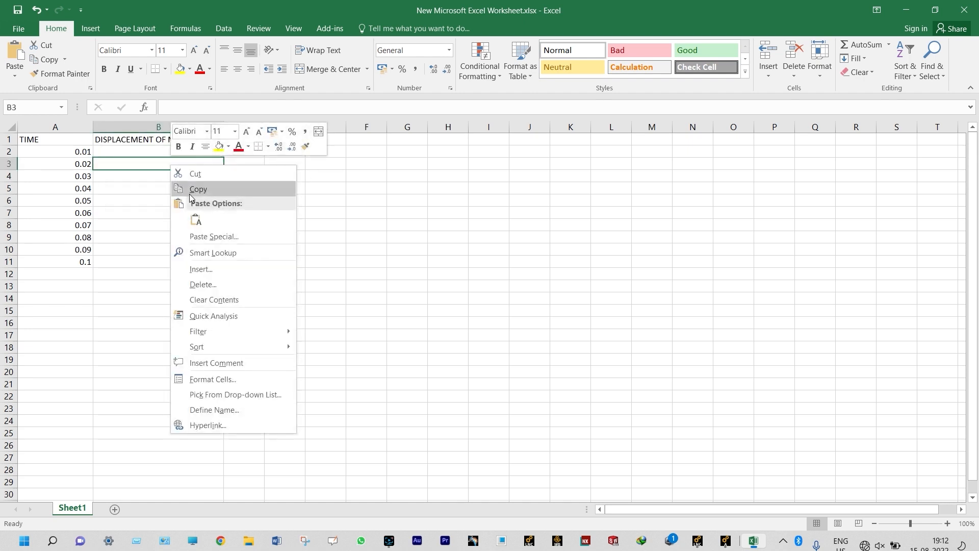
left_click(196, 217)
left_click(351, 188)
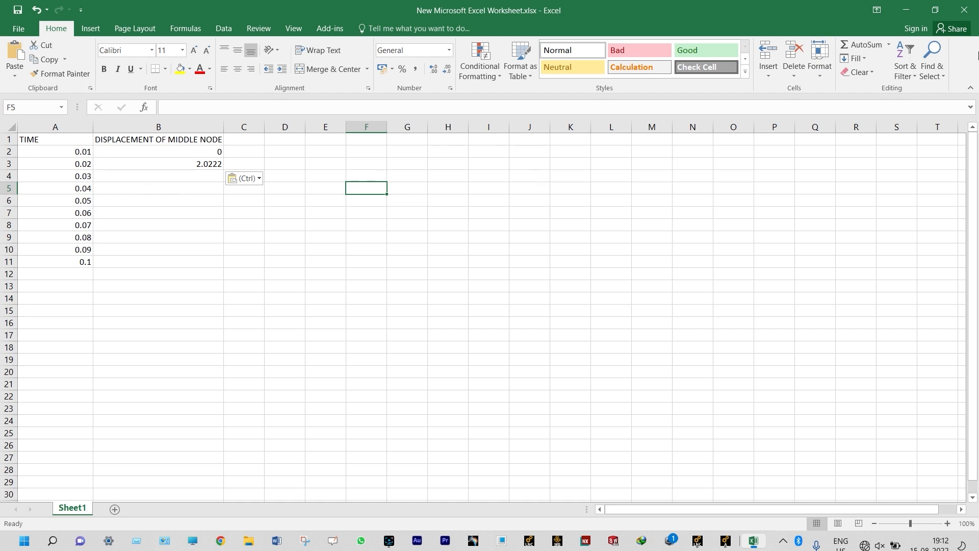
Copy node 6's UX displacement of 2.0627 from file 3 in Notepad into cell B4 of the Excel sheet, for time 0.03
left_click(934, 19)
double_click(20, 177)
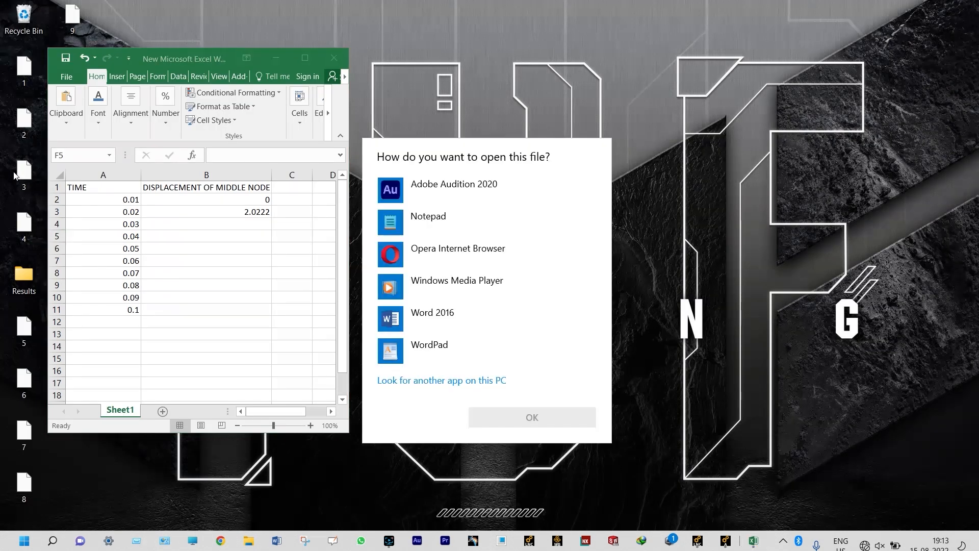
double_click(425, 222)
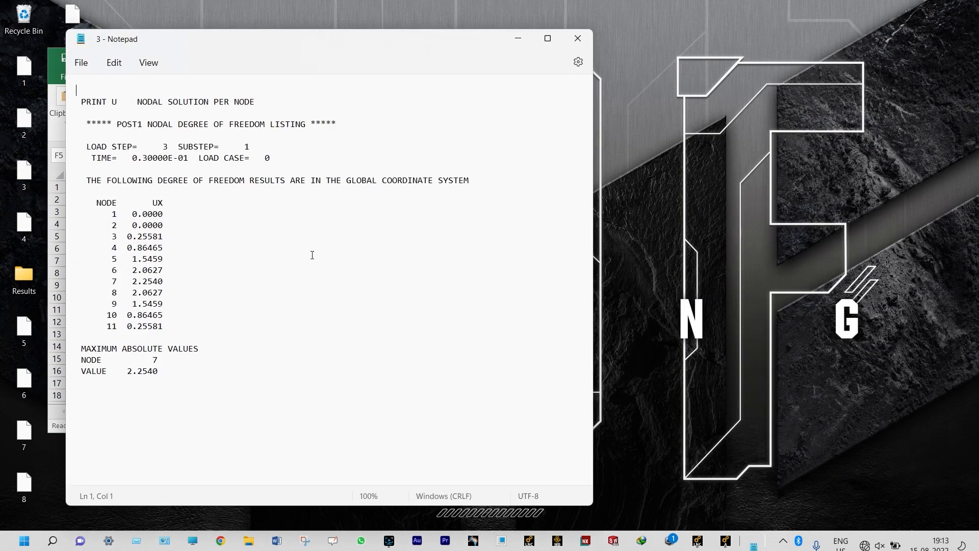
left_click_drag(165, 272, 144, 268)
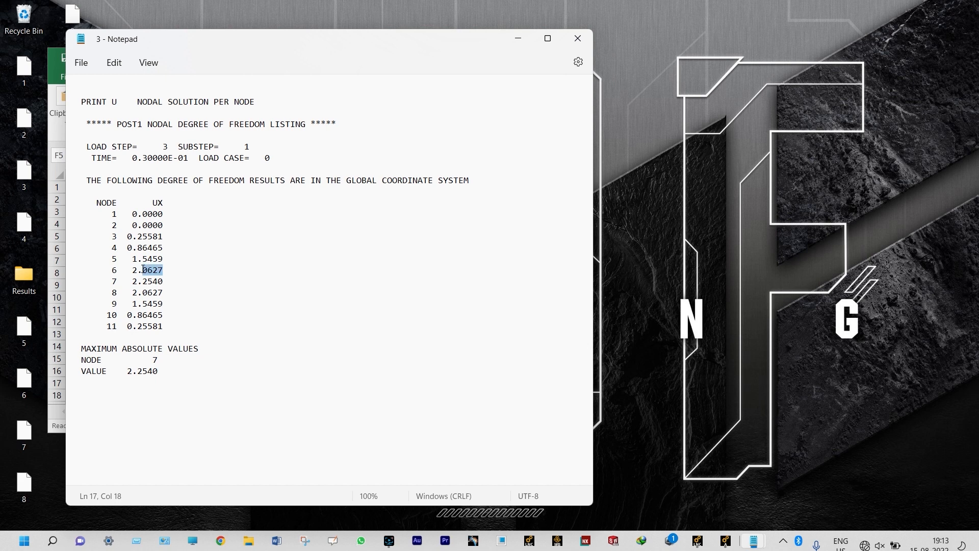
right_click(136, 270)
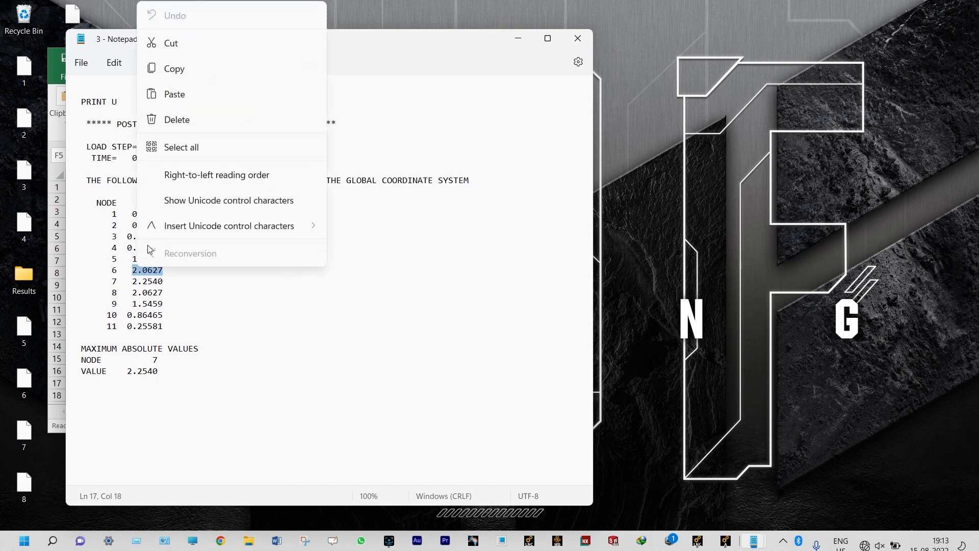
left_click(184, 69)
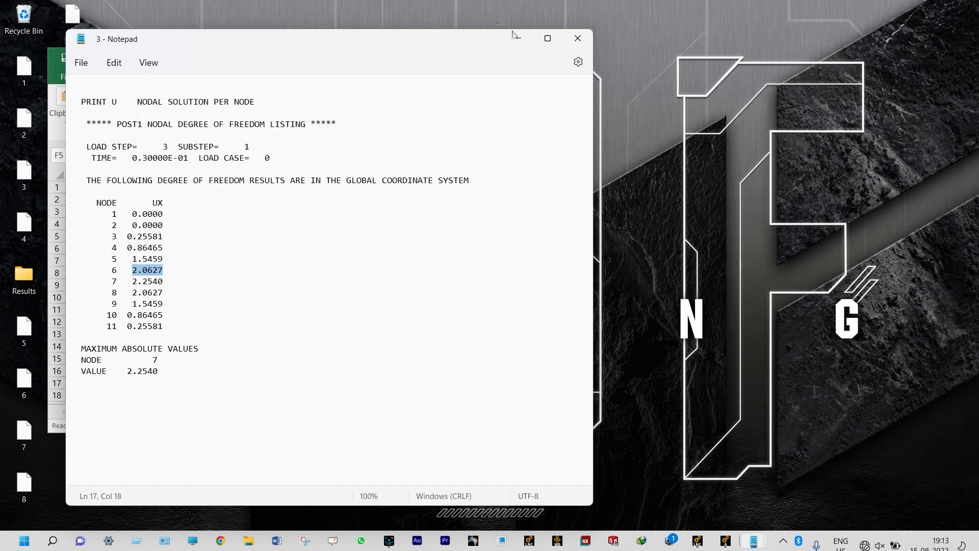
left_click(565, 39)
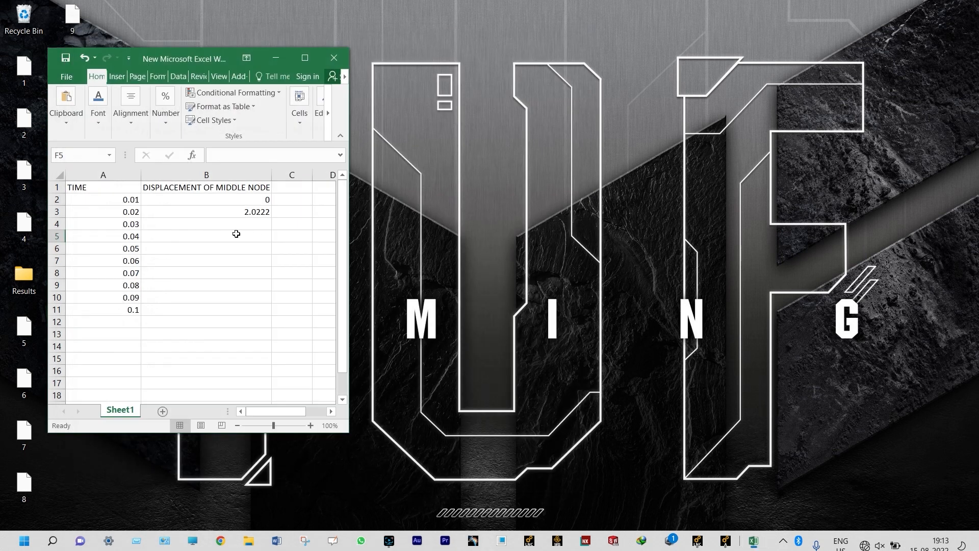
left_click(235, 223)
right_click(235, 222)
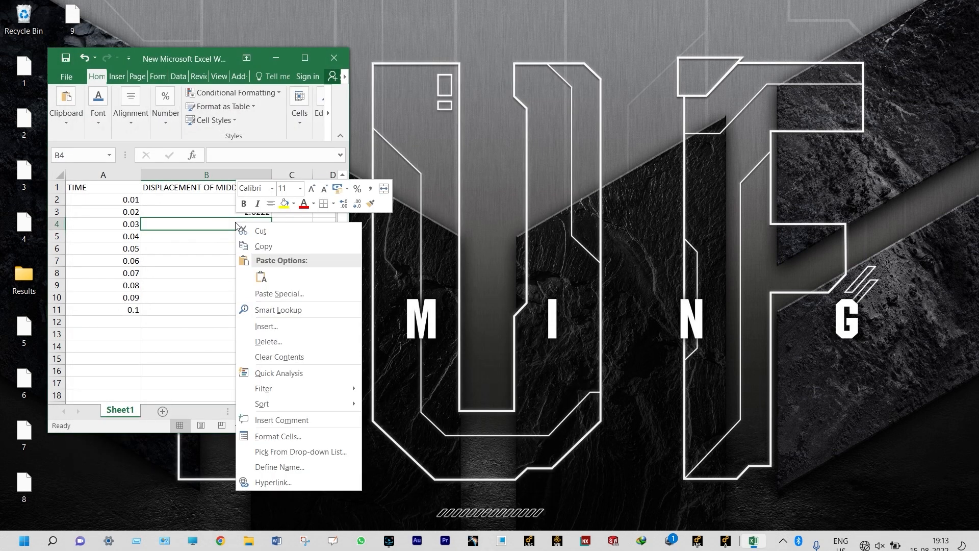
left_click(261, 275)
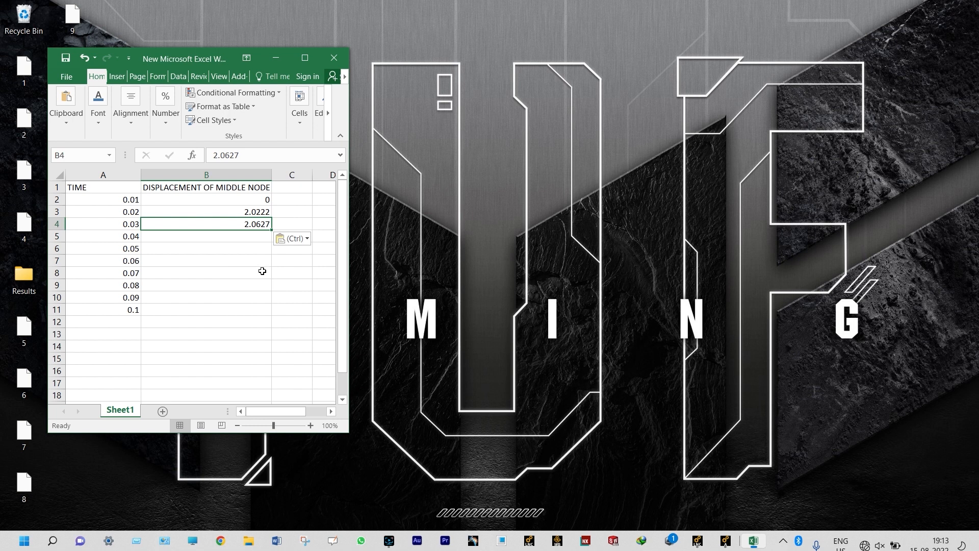
Copy node 6's UX displacement of -1.9619 from file 4 in Notepad into cell B5 of the Excel sheet, for time 0.04
double_click(24, 226)
left_click_drag(127, 271, 162, 271)
right_click(159, 271)
left_click(203, 70)
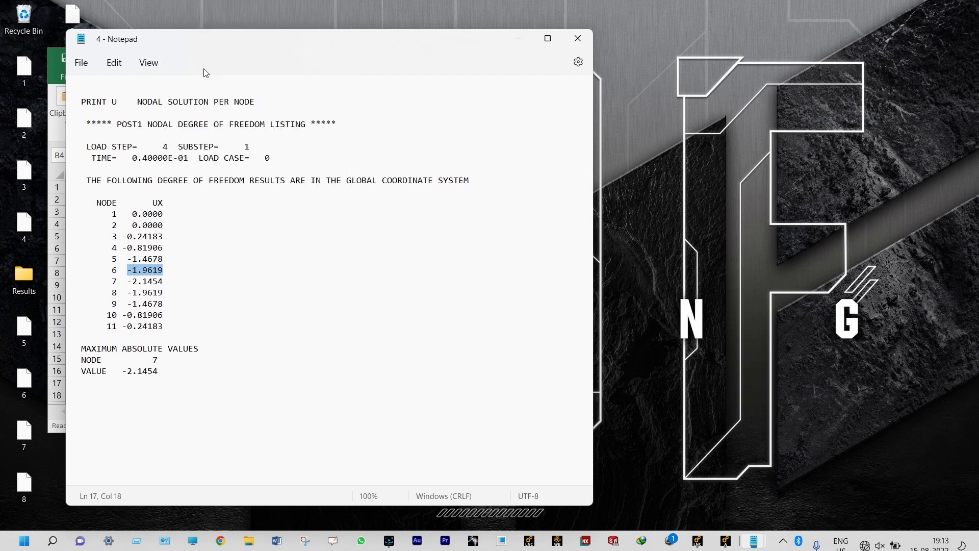
left_click(577, 39)
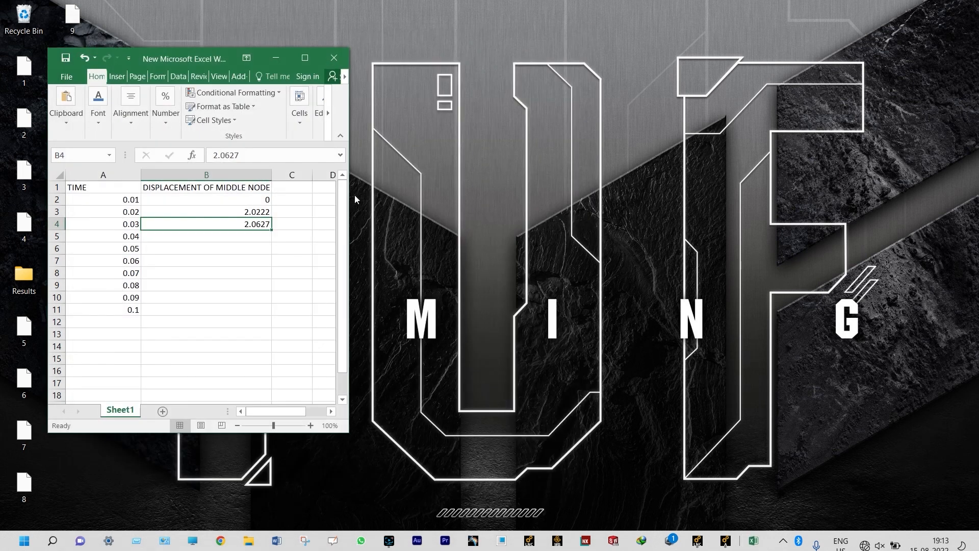
left_click(201, 234)
right_click(200, 234)
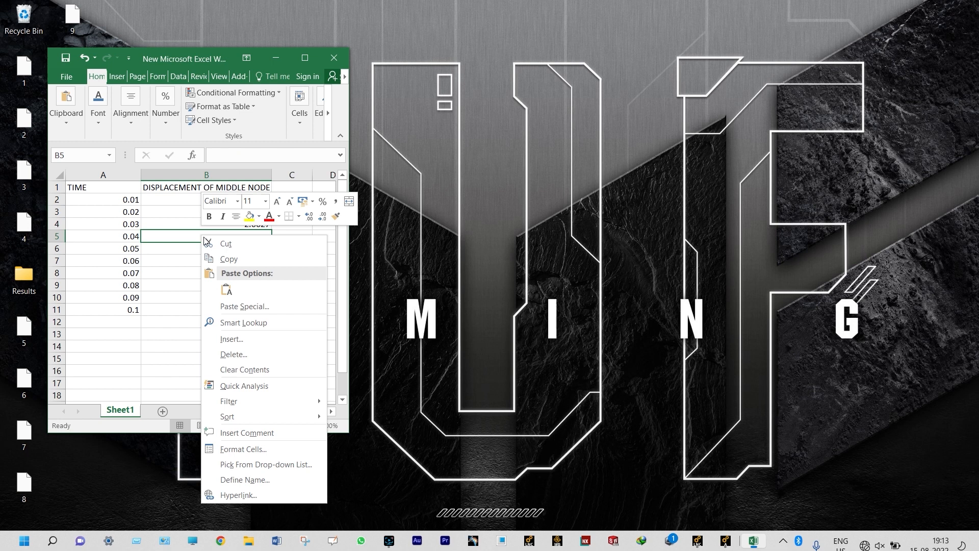
left_click(240, 283)
Copy node 6's UX displacement of -0.17490 from file 5 in Notepad into cell B6 of the Excel sheet, for time 0.05
double_click(24, 329)
double_click(400, 225)
left_click_drag(124, 271, 168, 274)
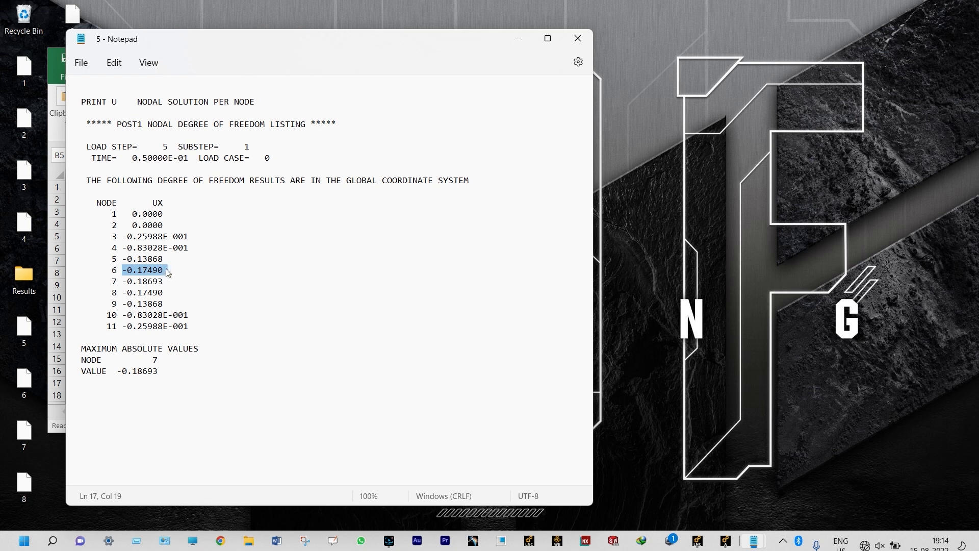
right_click(168, 273)
right_click(247, 249)
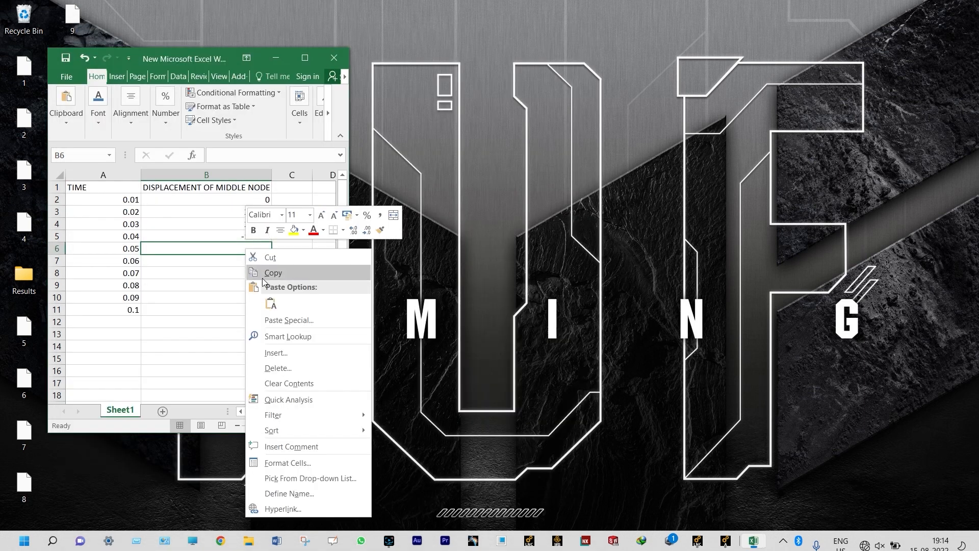
left_click(271, 304)
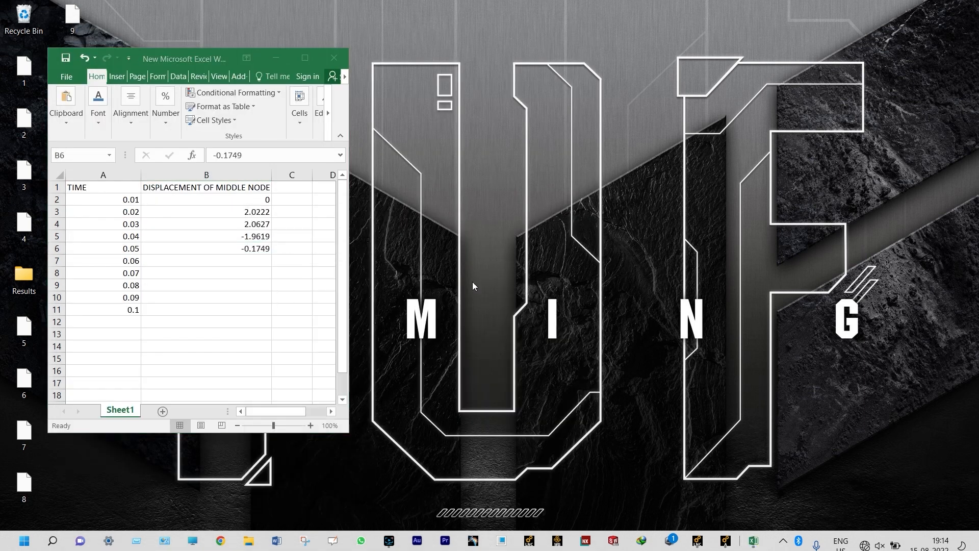
Copy node 6's UX displacement of 2.0951 from file 6 in Notepad into cell B7 of the Excel sheet, for time 0.06
double_click(26, 381)
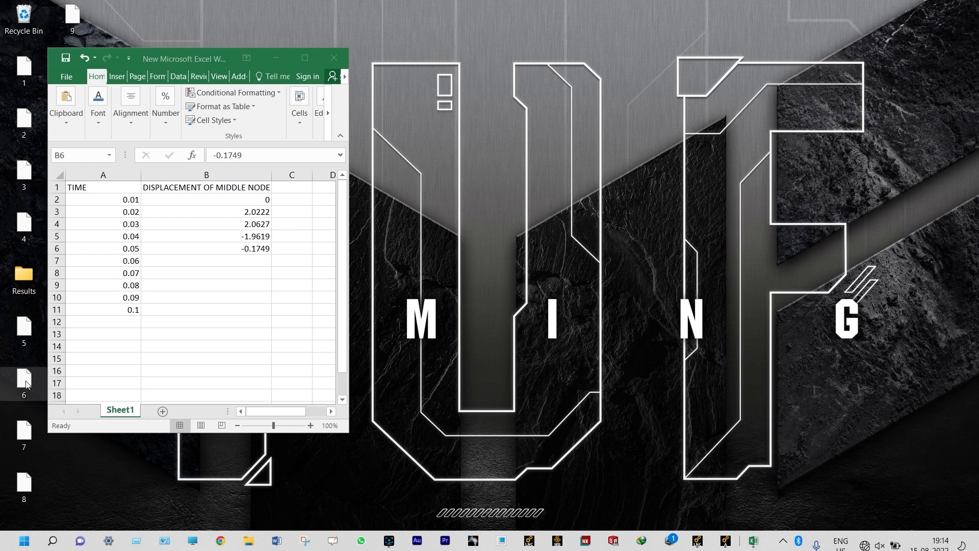
double_click(456, 219)
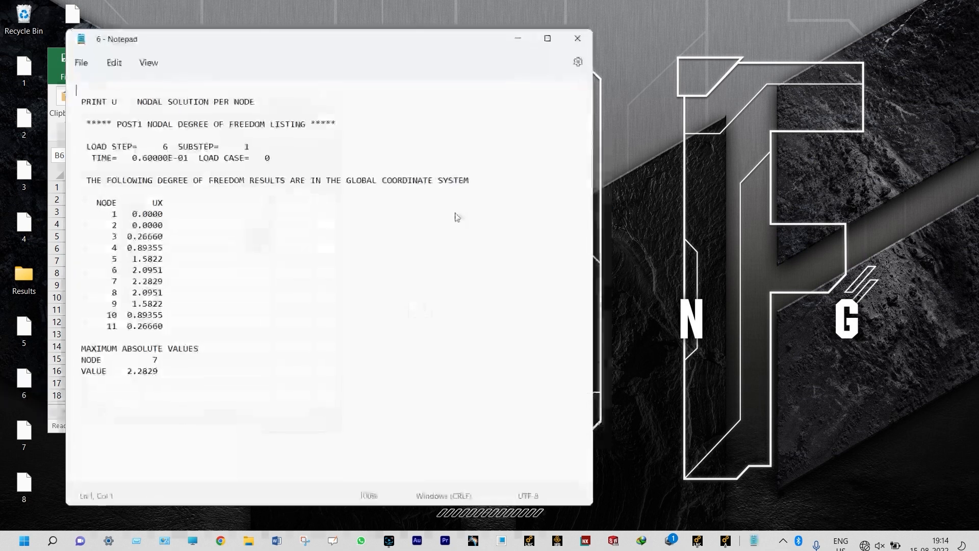
left_click_drag(129, 270, 165, 273)
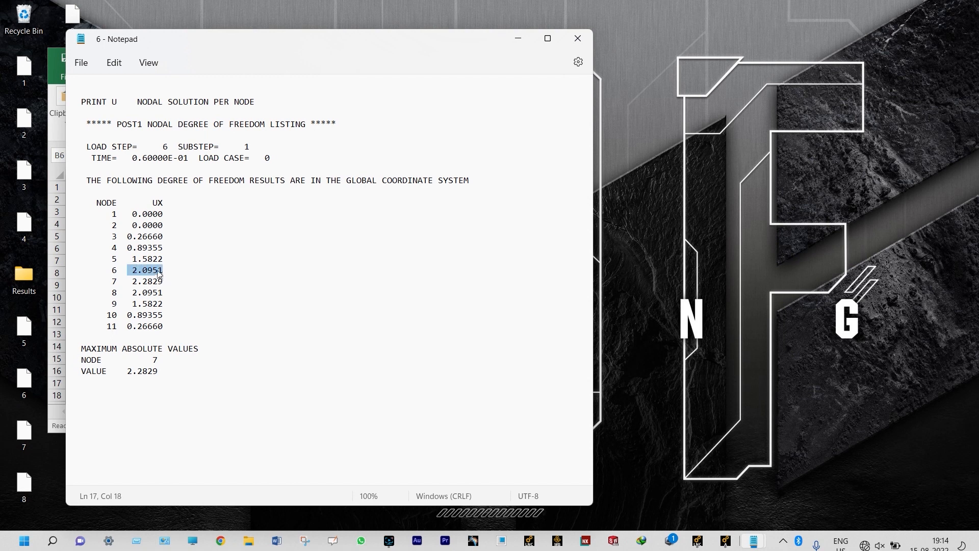
right_click(158, 273)
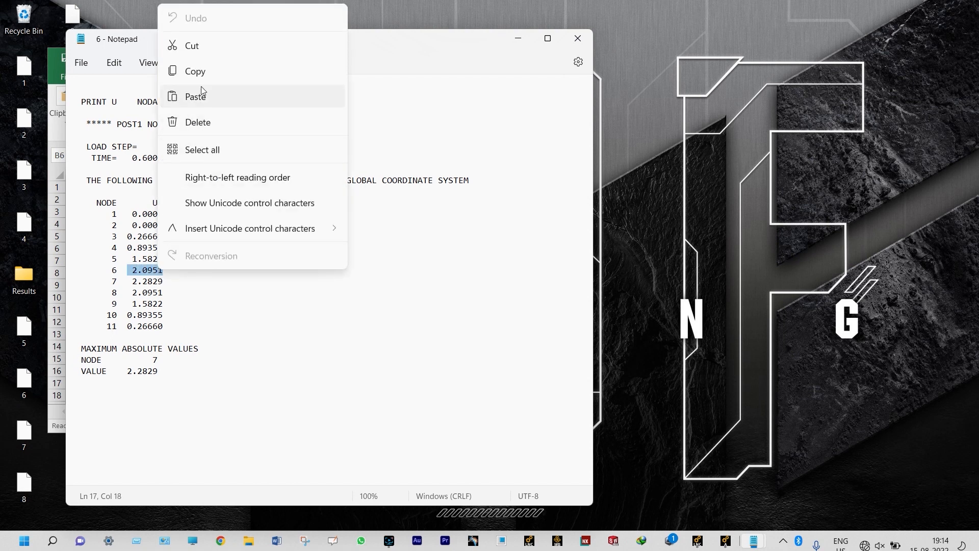
left_click(204, 71)
left_click(576, 40)
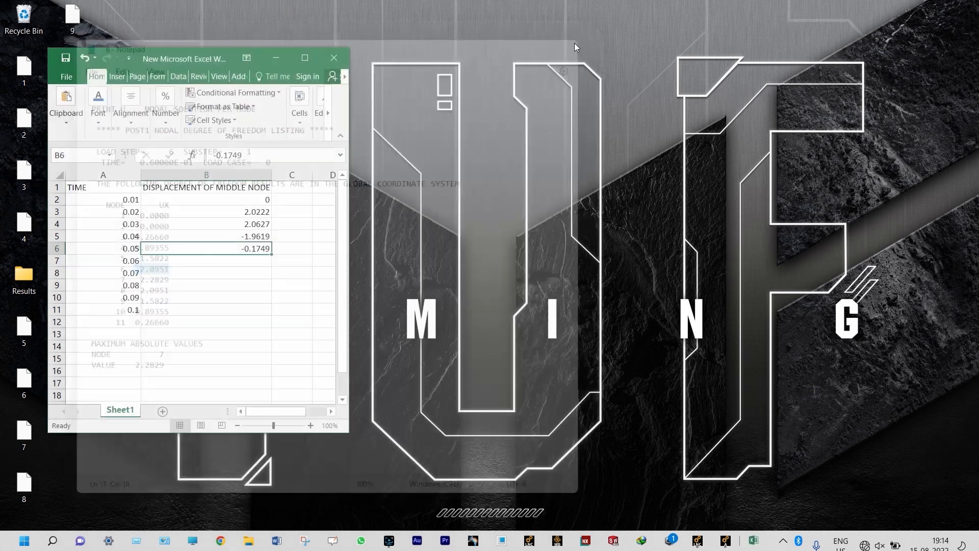
right_click(261, 260)
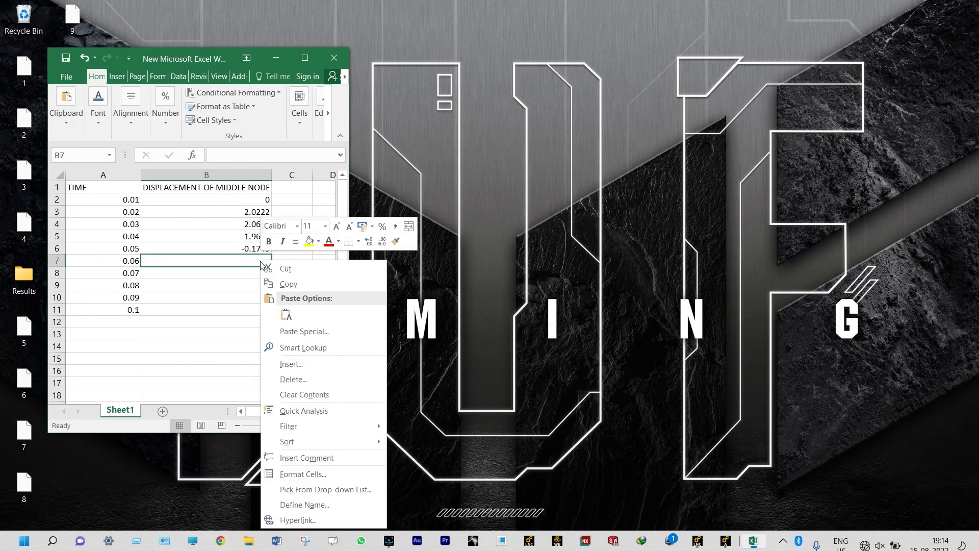
left_click(285, 315)
left_click(494, 272)
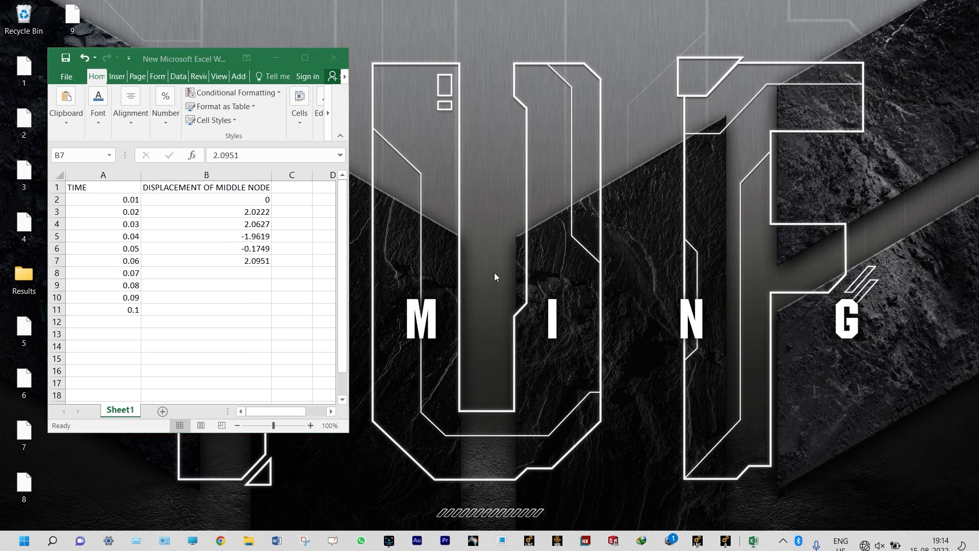
Copy node 6's UX displacement of -1.8044 from file 7 in Notepad into cell B8 of the Excel sheet, for time 0.07
double_click(28, 427)
double_click(447, 216)
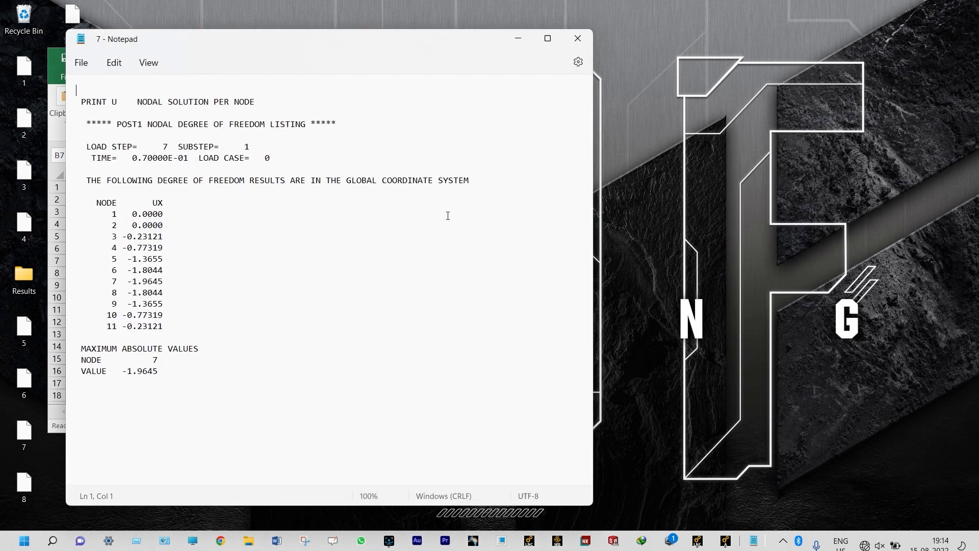
left_click_drag(163, 270, 132, 269)
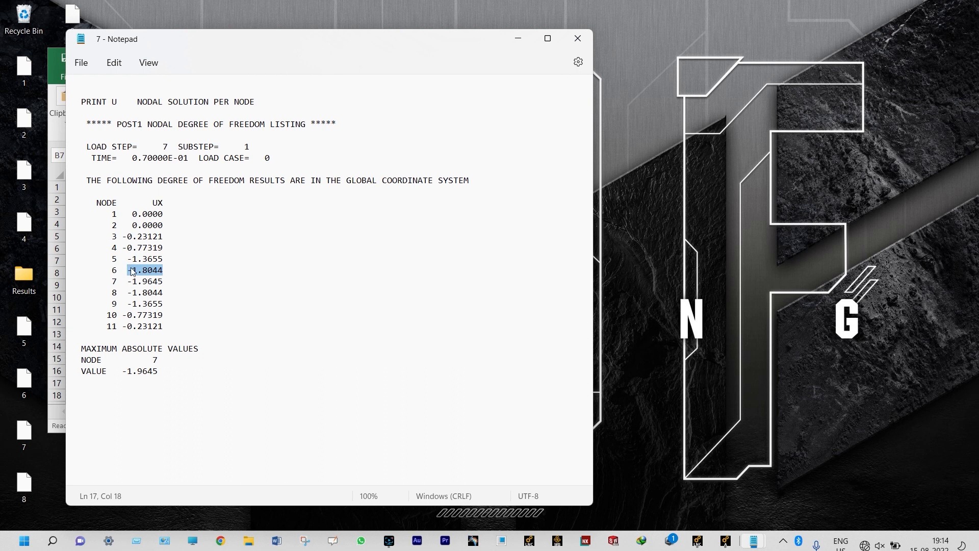
right_click(132, 271)
left_click(186, 76)
left_click(577, 38)
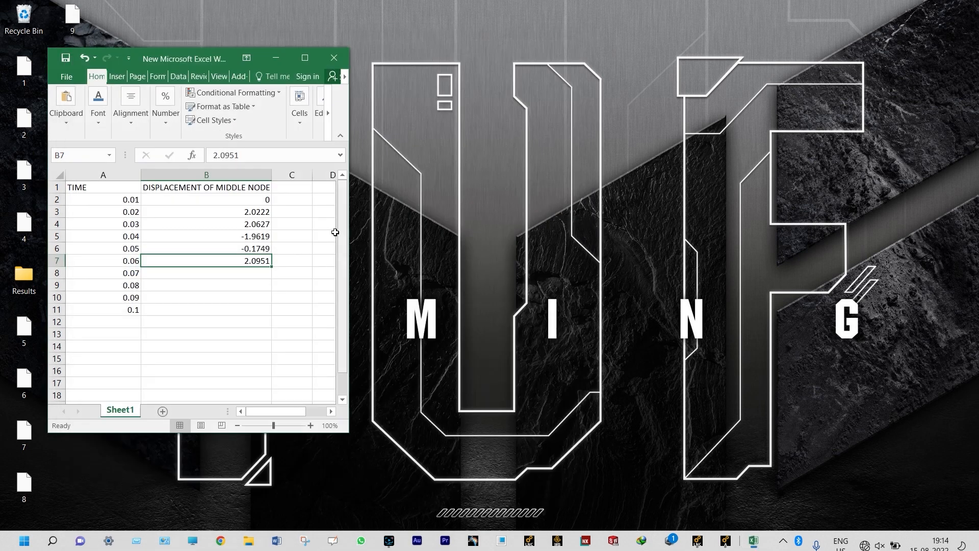
left_click(258, 272)
right_click(260, 274)
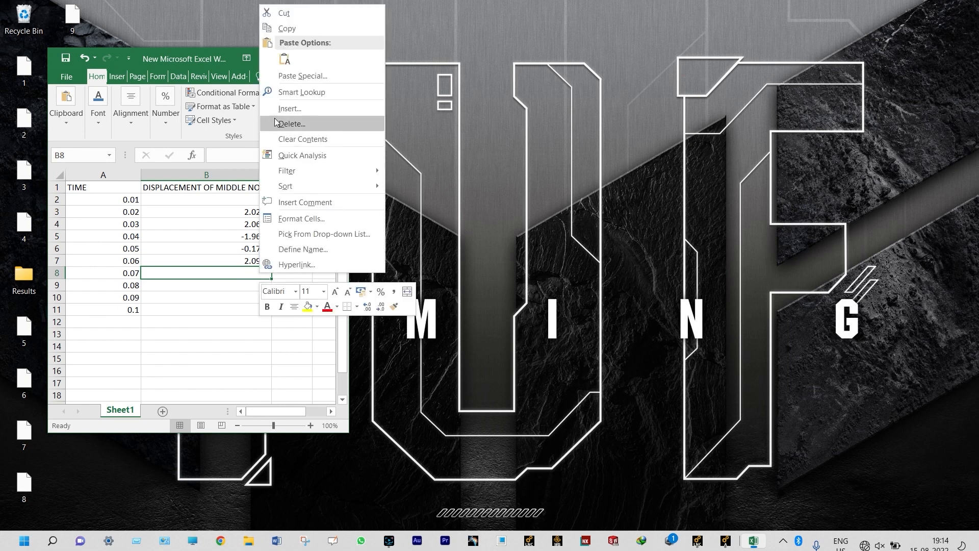
left_click(286, 60)
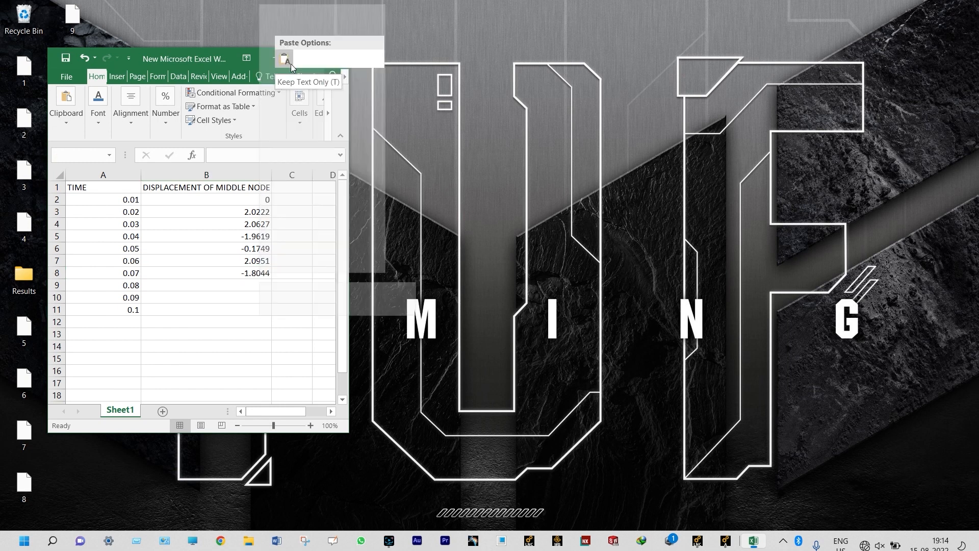
left_click(434, 199)
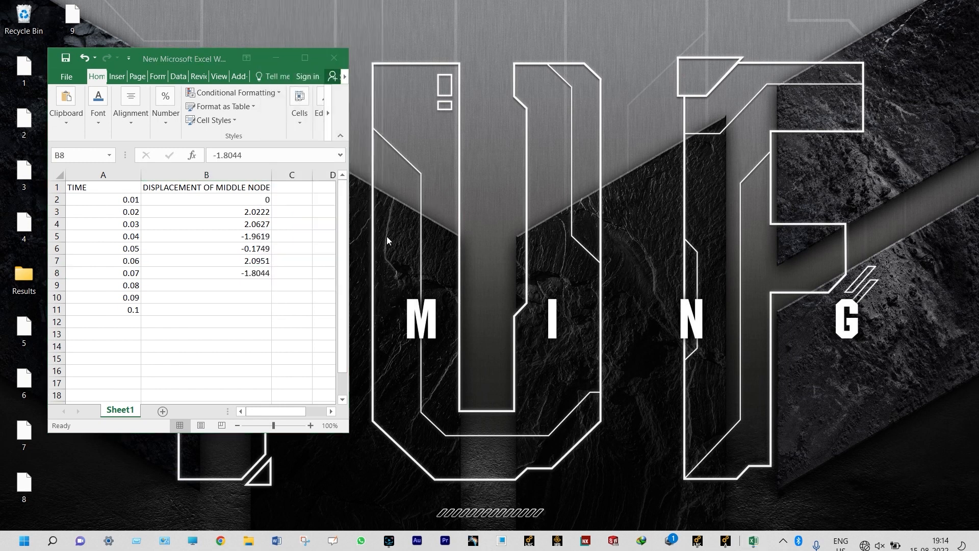
Copy node 6's UX displacement of -0.36324 from file 8 in Notepad into cell B9 of the Excel sheet, for time 0.08
double_click(33, 489)
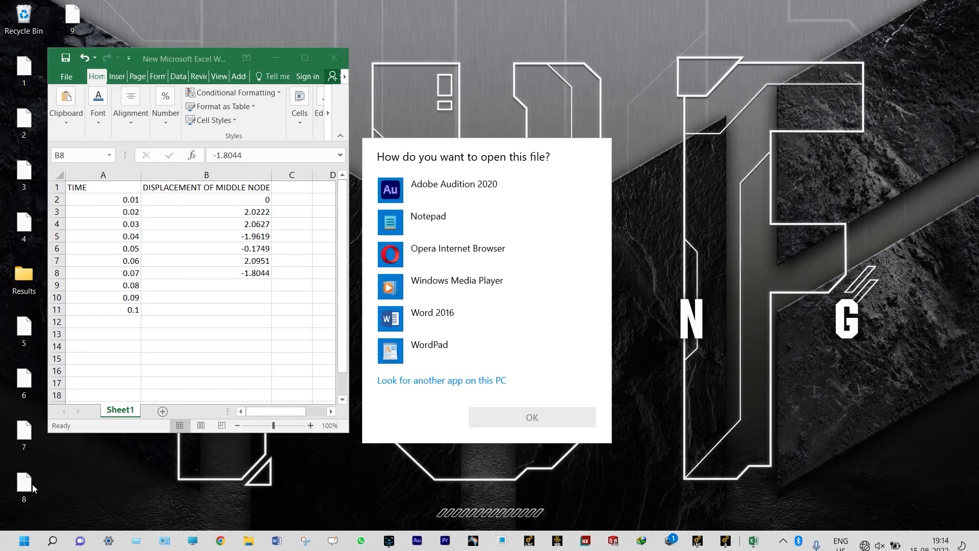
double_click(434, 219)
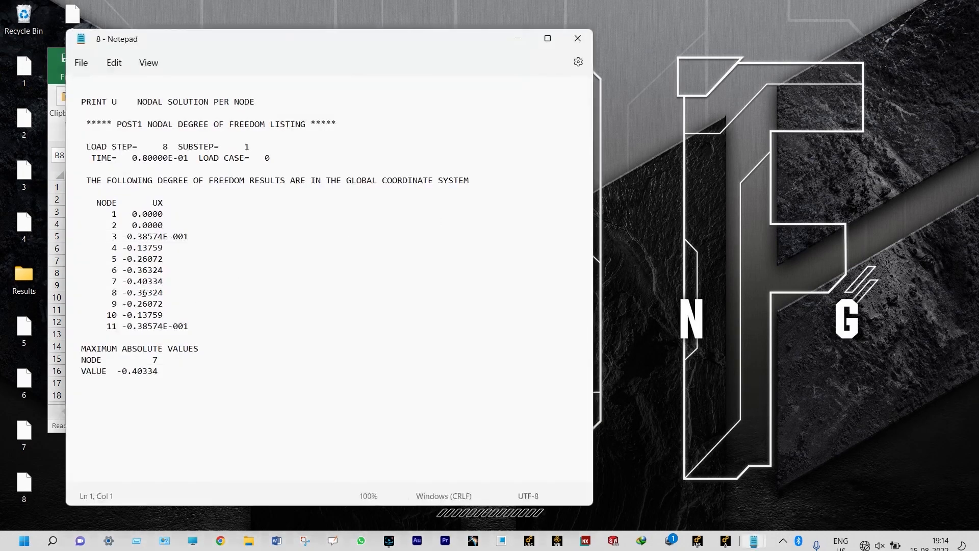
left_click_drag(123, 270, 162, 269)
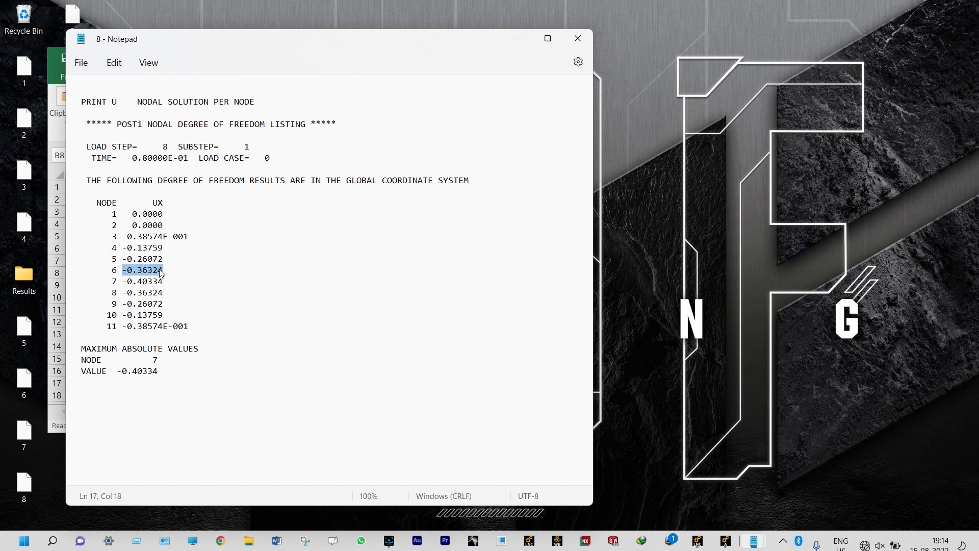
right_click(159, 272)
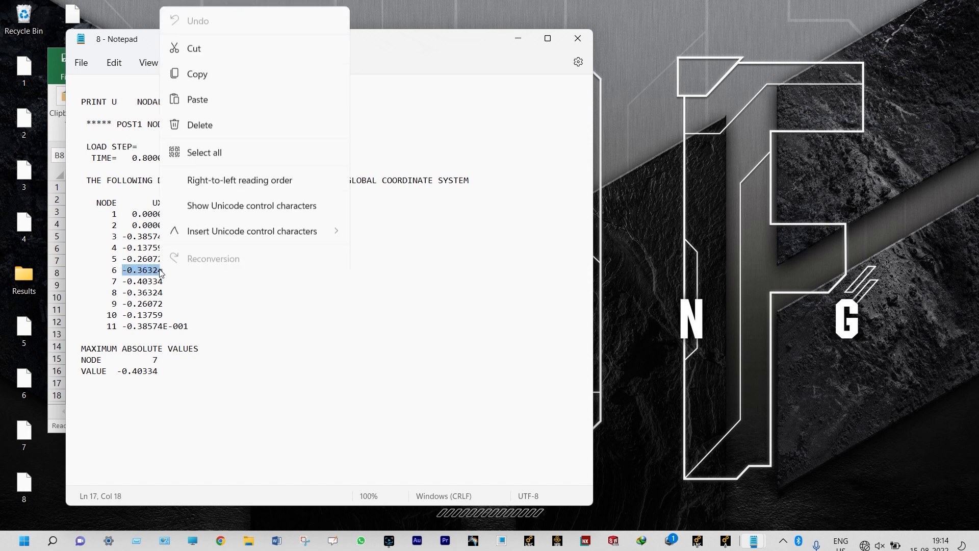
left_click(197, 71)
left_click(578, 39)
left_click(256, 285)
right_click(256, 285)
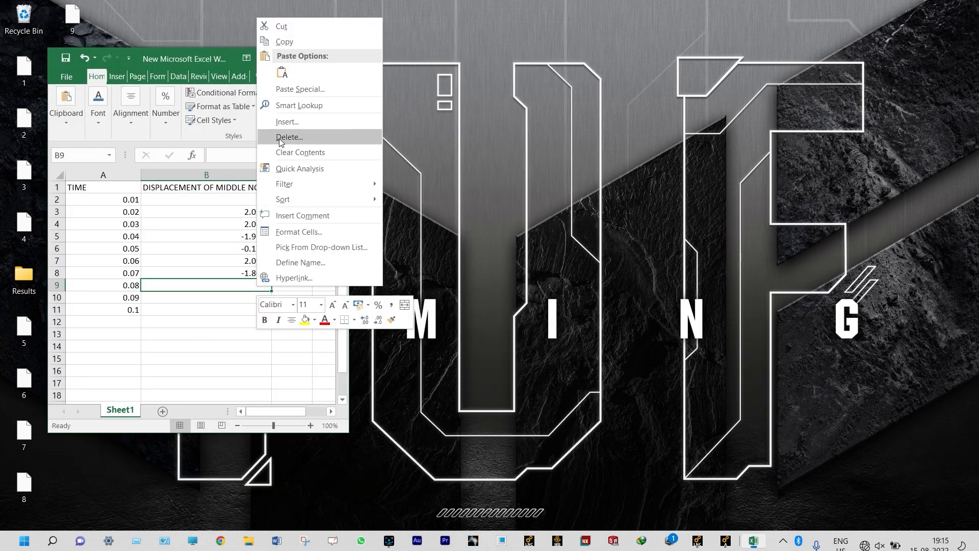
left_click(282, 73)
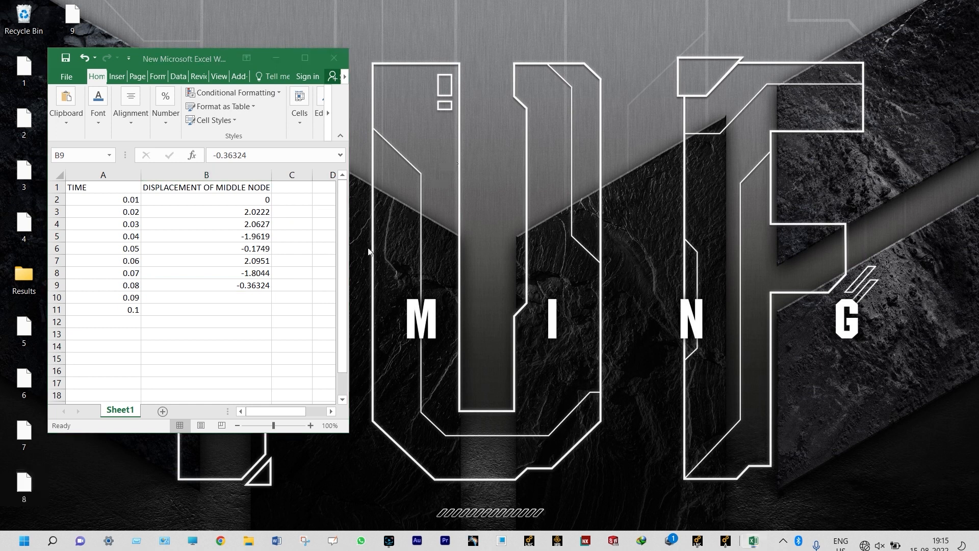
Copy node 6's UX displacement of 2.1270 from file 9 in Notepad into cell B10 of the Excel sheet, for time 0.09
double_click(77, 17)
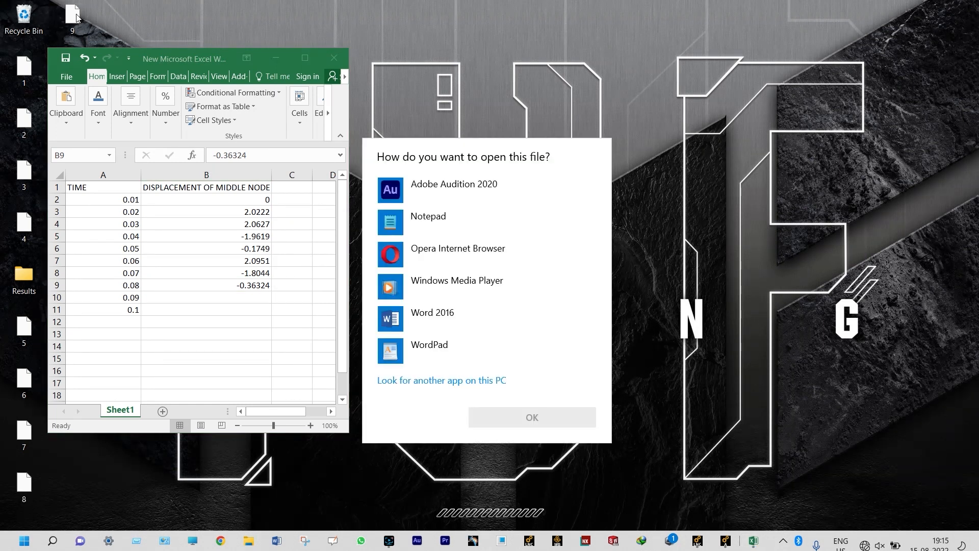
double_click(415, 214)
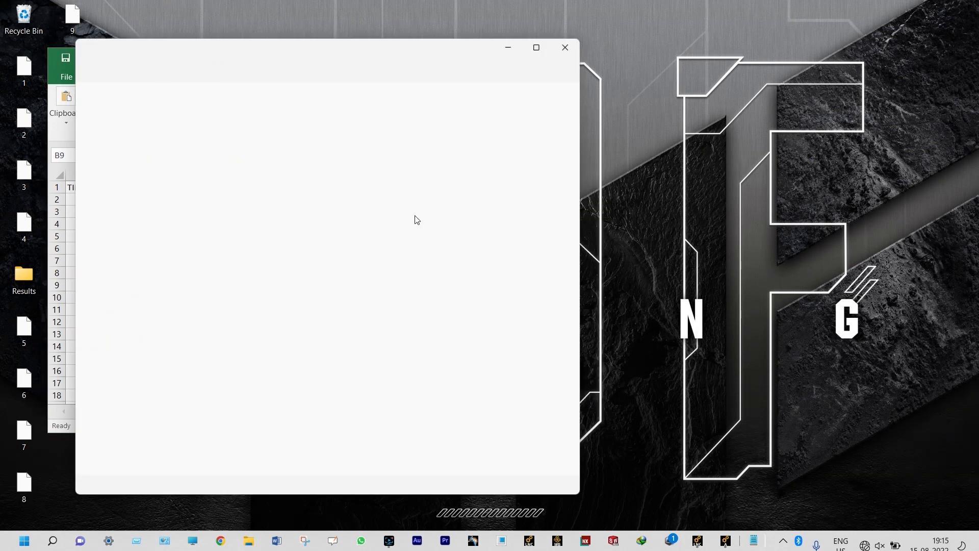
left_click_drag(131, 270, 165, 270)
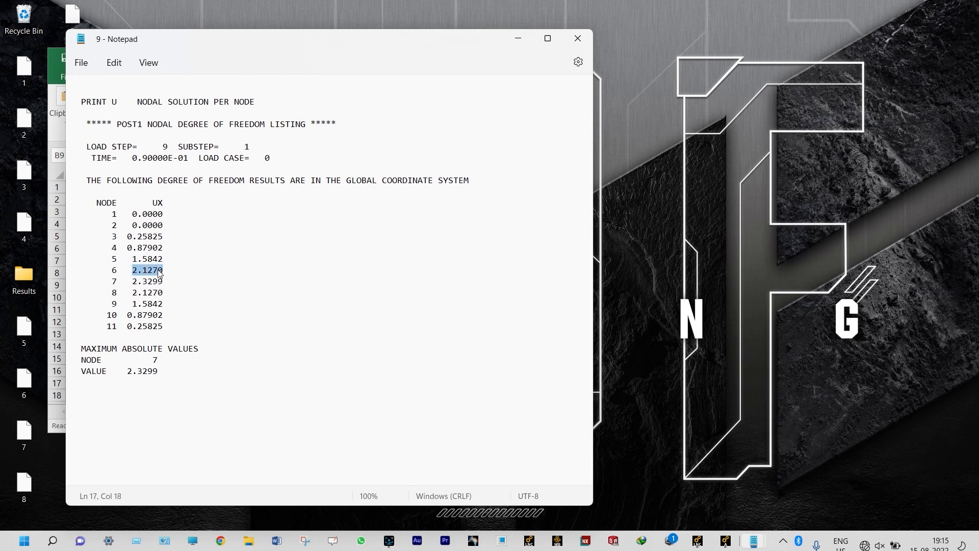
right_click(160, 273)
left_click(206, 72)
left_click(578, 39)
left_click(262, 295)
right_click(260, 298)
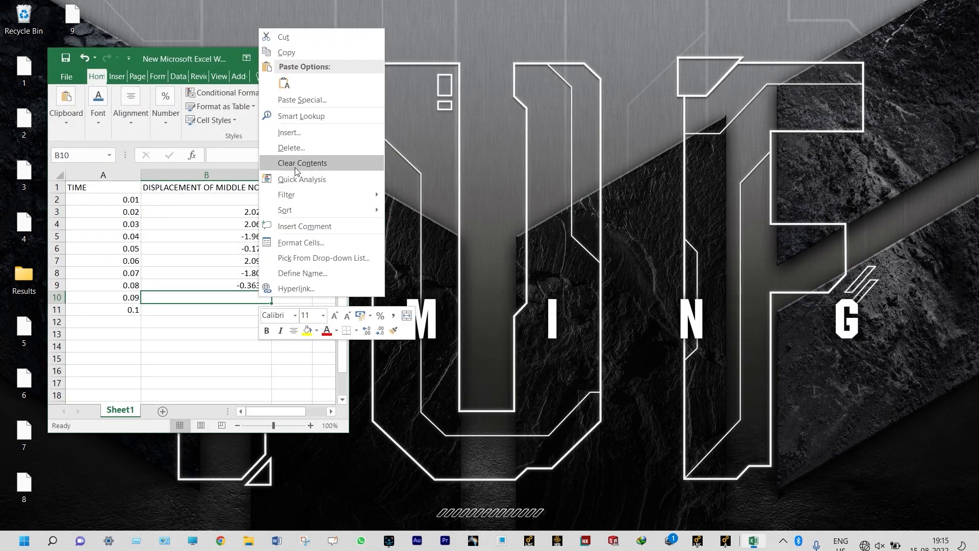
left_click(285, 85)
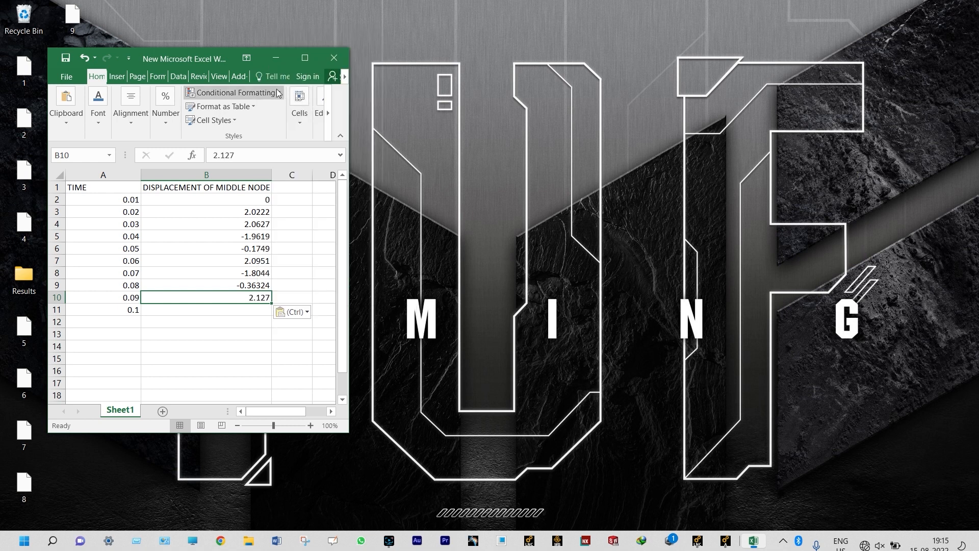
Copy node 6's UX displacement of -1.6593 from file 10 in Notepad into cell B11 of the Excel sheet, for time 0.1
left_click_drag(219, 52, 424, 93)
double_click(77, 72)
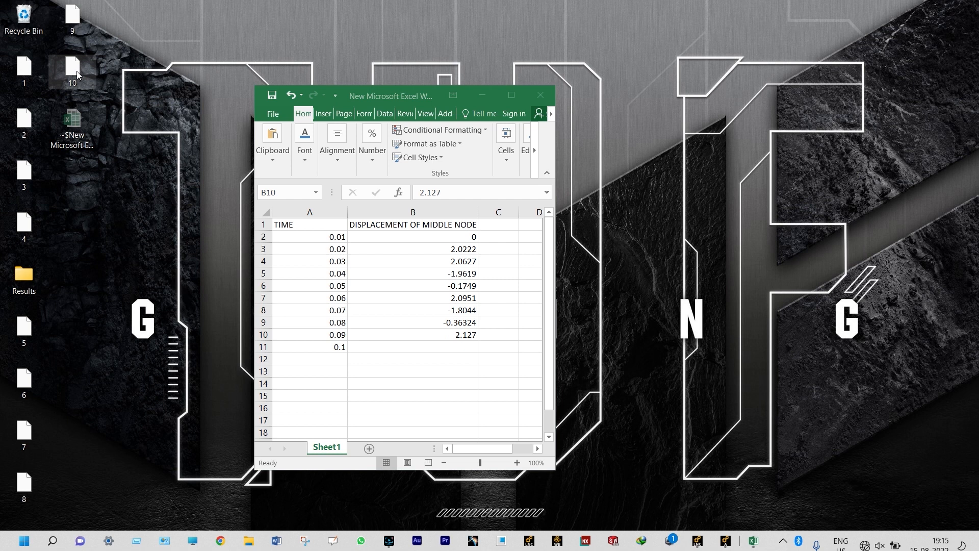
double_click(427, 219)
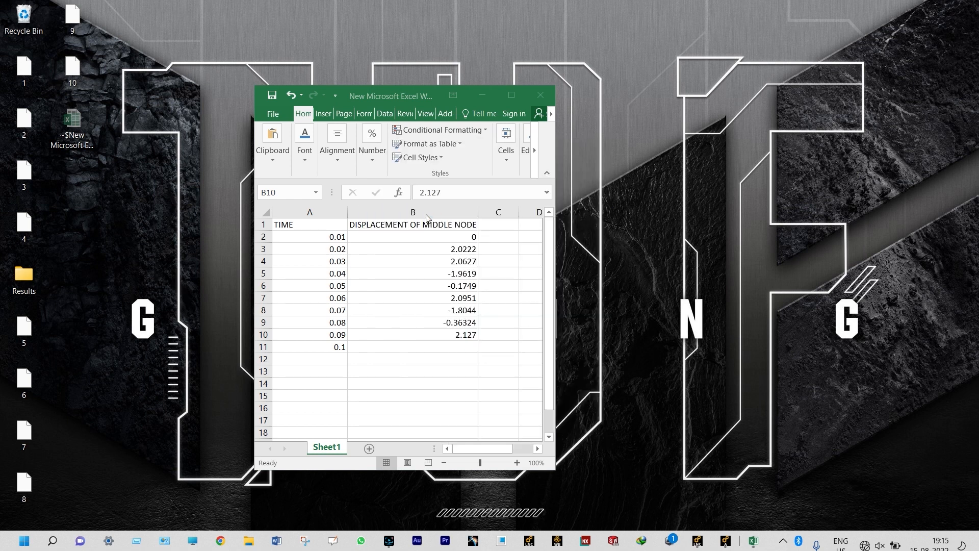
left_click_drag(163, 268, 127, 269)
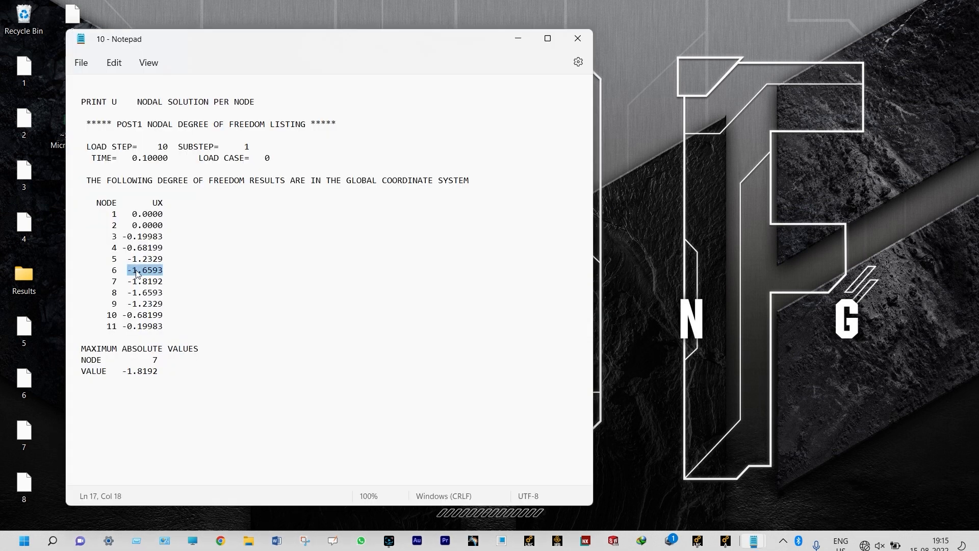
right_click(136, 271)
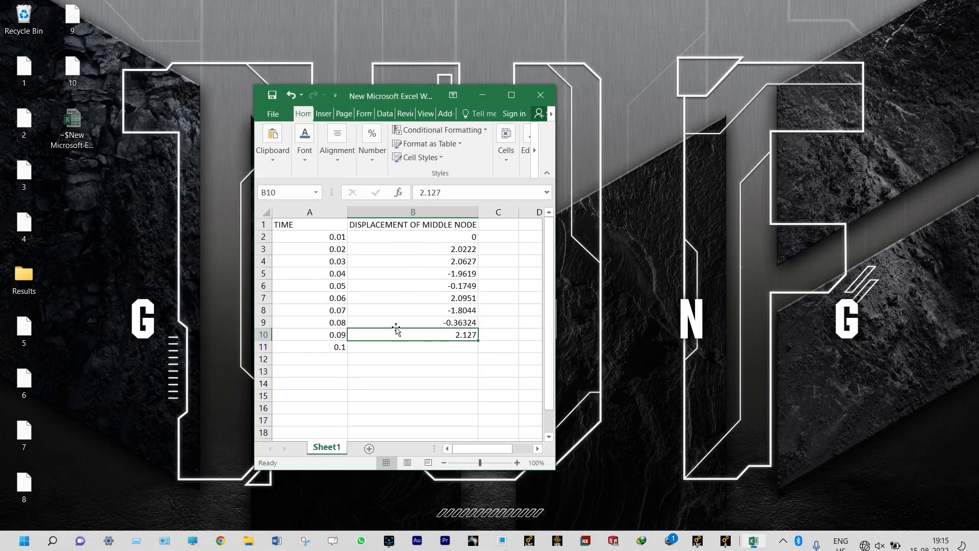
left_click(396, 344)
right_click(396, 344)
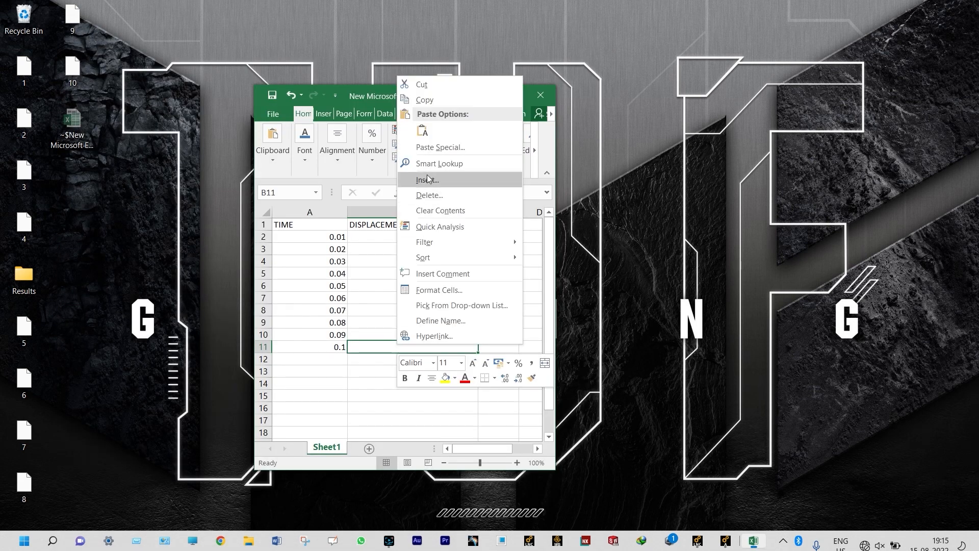
left_click(428, 134)
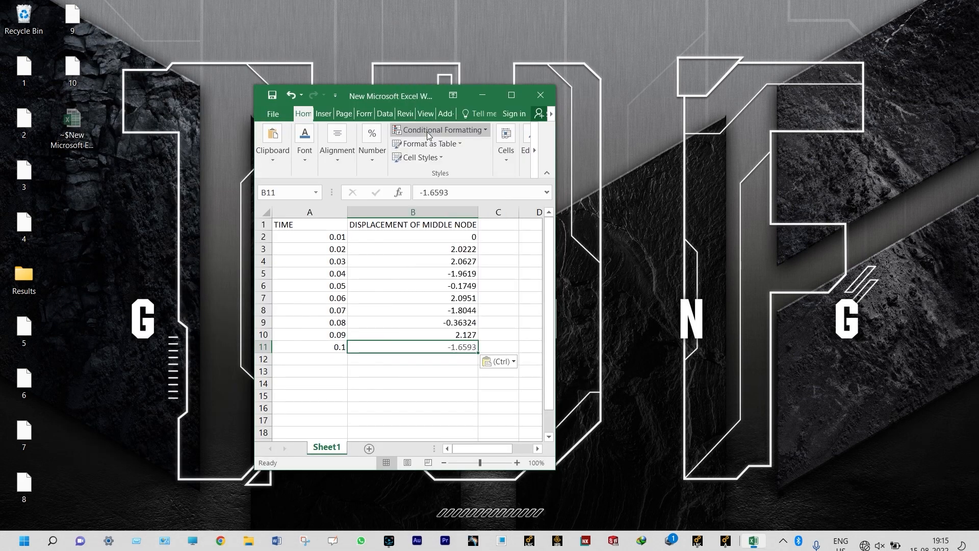
left_click(487, 381)
Maximize the Excel window and insert a blank scatter chart with smooth lines and markers
left_click(511, 96)
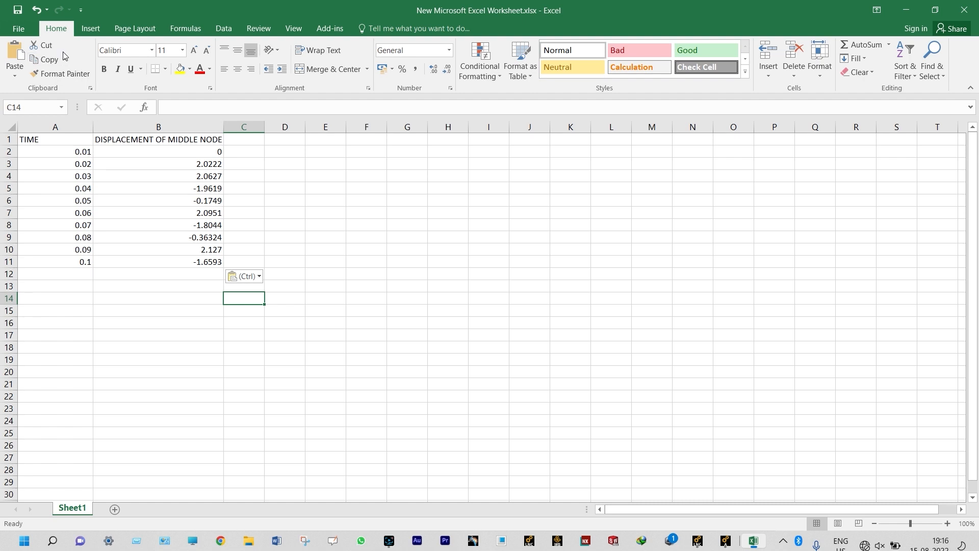
left_click(89, 29)
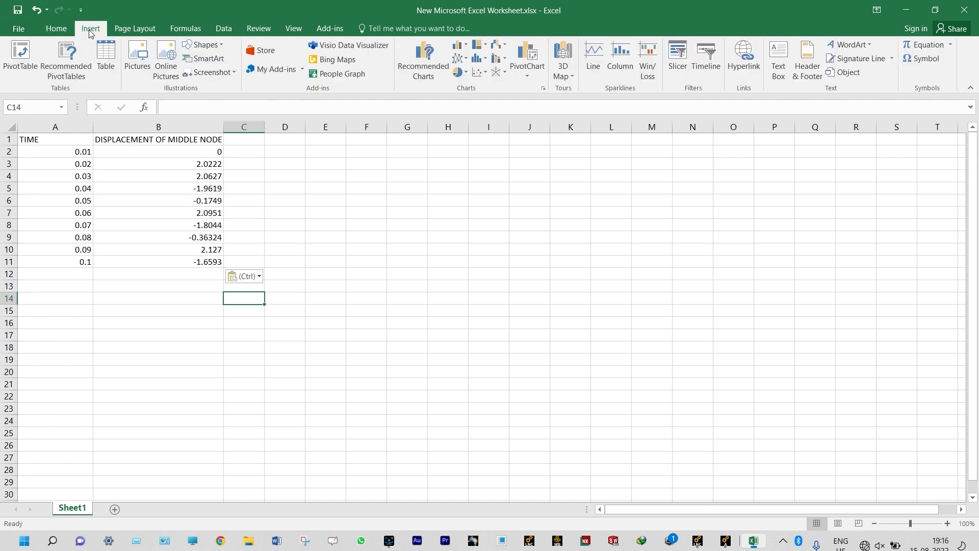
left_click(477, 75)
left_click(519, 112)
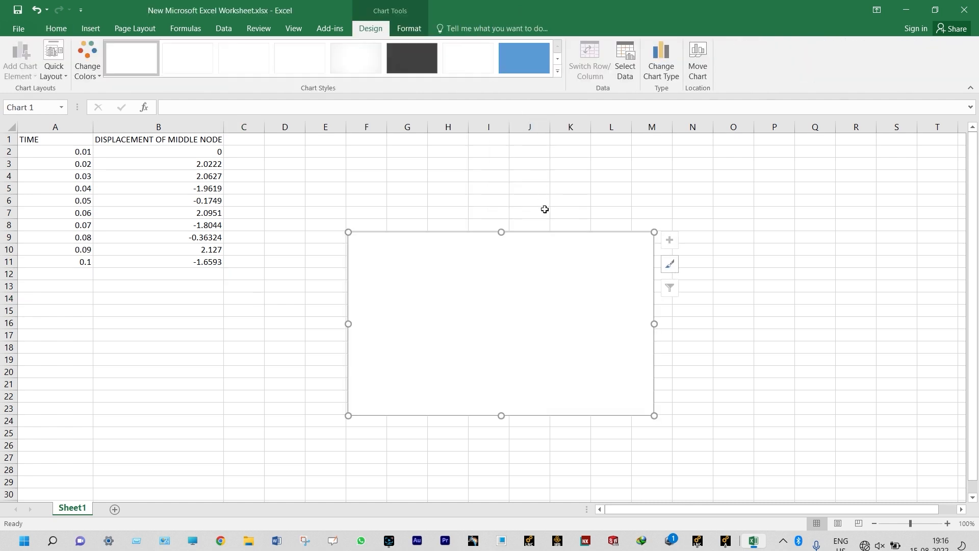
Set the blank chart's data range to A2:B11 on Sheet1 to plot displacement against time
right_click(575, 254)
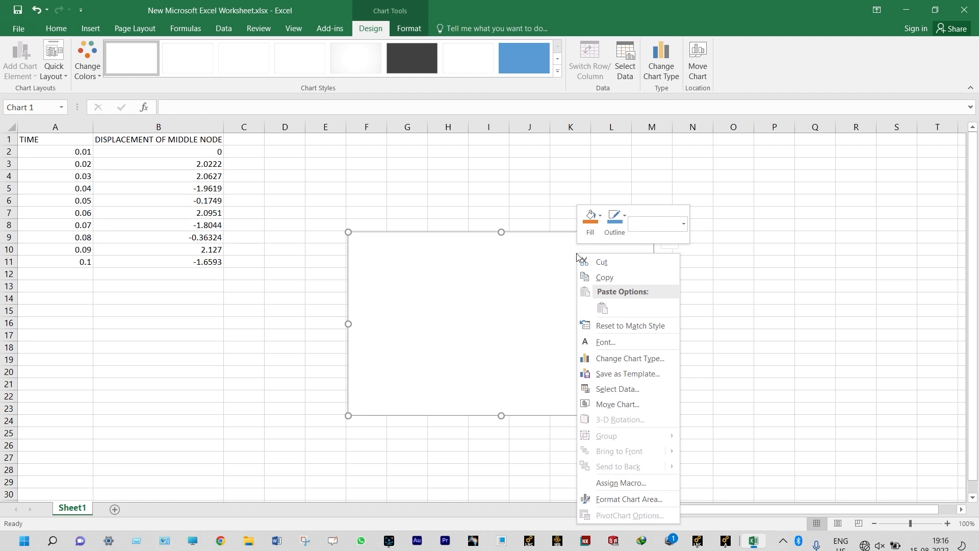
left_click(594, 389)
left_click_drag(56, 151, 179, 261)
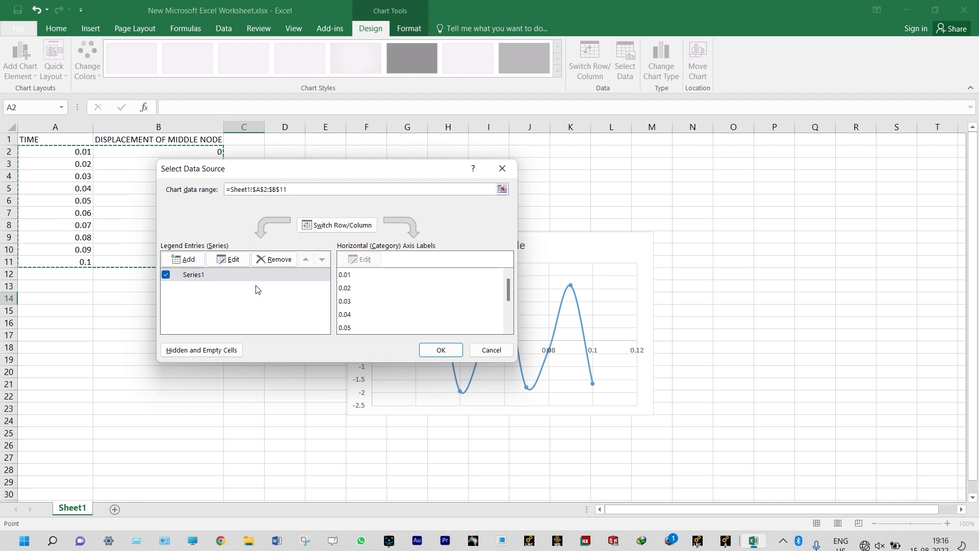
left_click(433, 350)
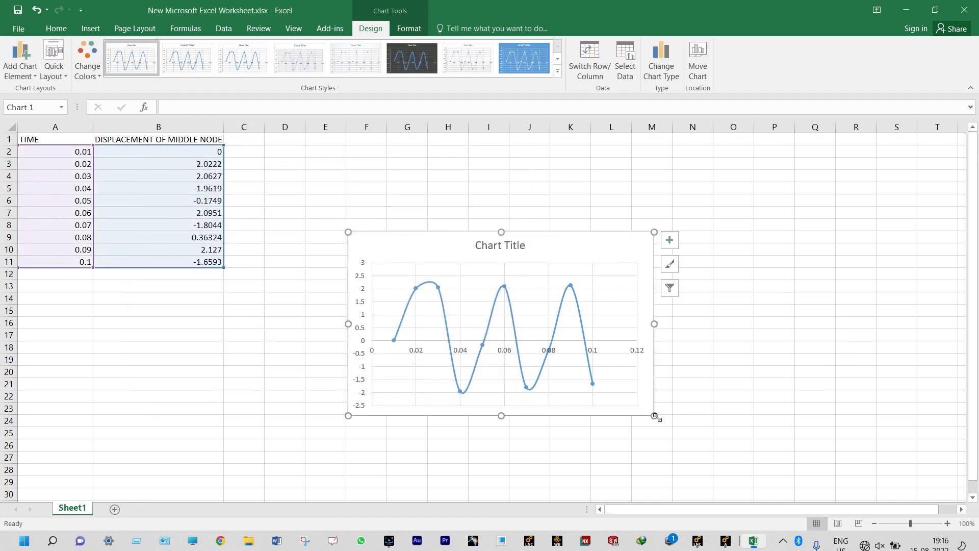
Enlarge the displacement-time chart by its corners until it spans roughly columns E to P
left_click_drag(654, 416, 771, 490)
left_click_drag(770, 231, 779, 147)
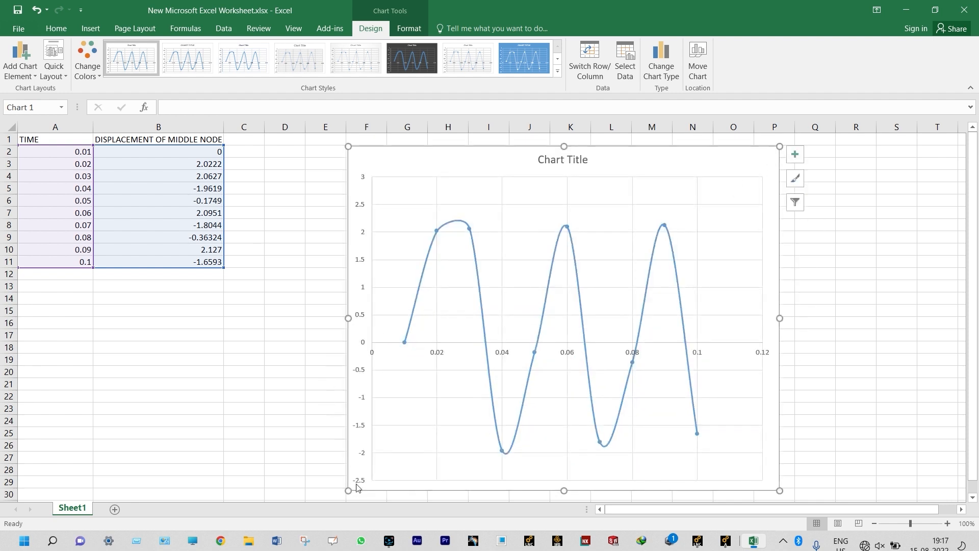
left_click_drag(348, 491, 337, 459)
scroll(853, 208, "up", 1)
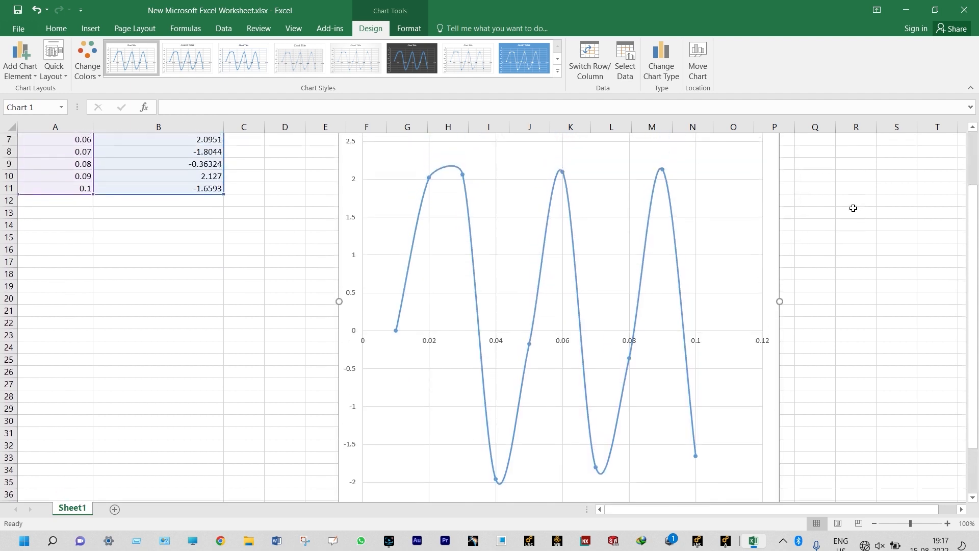